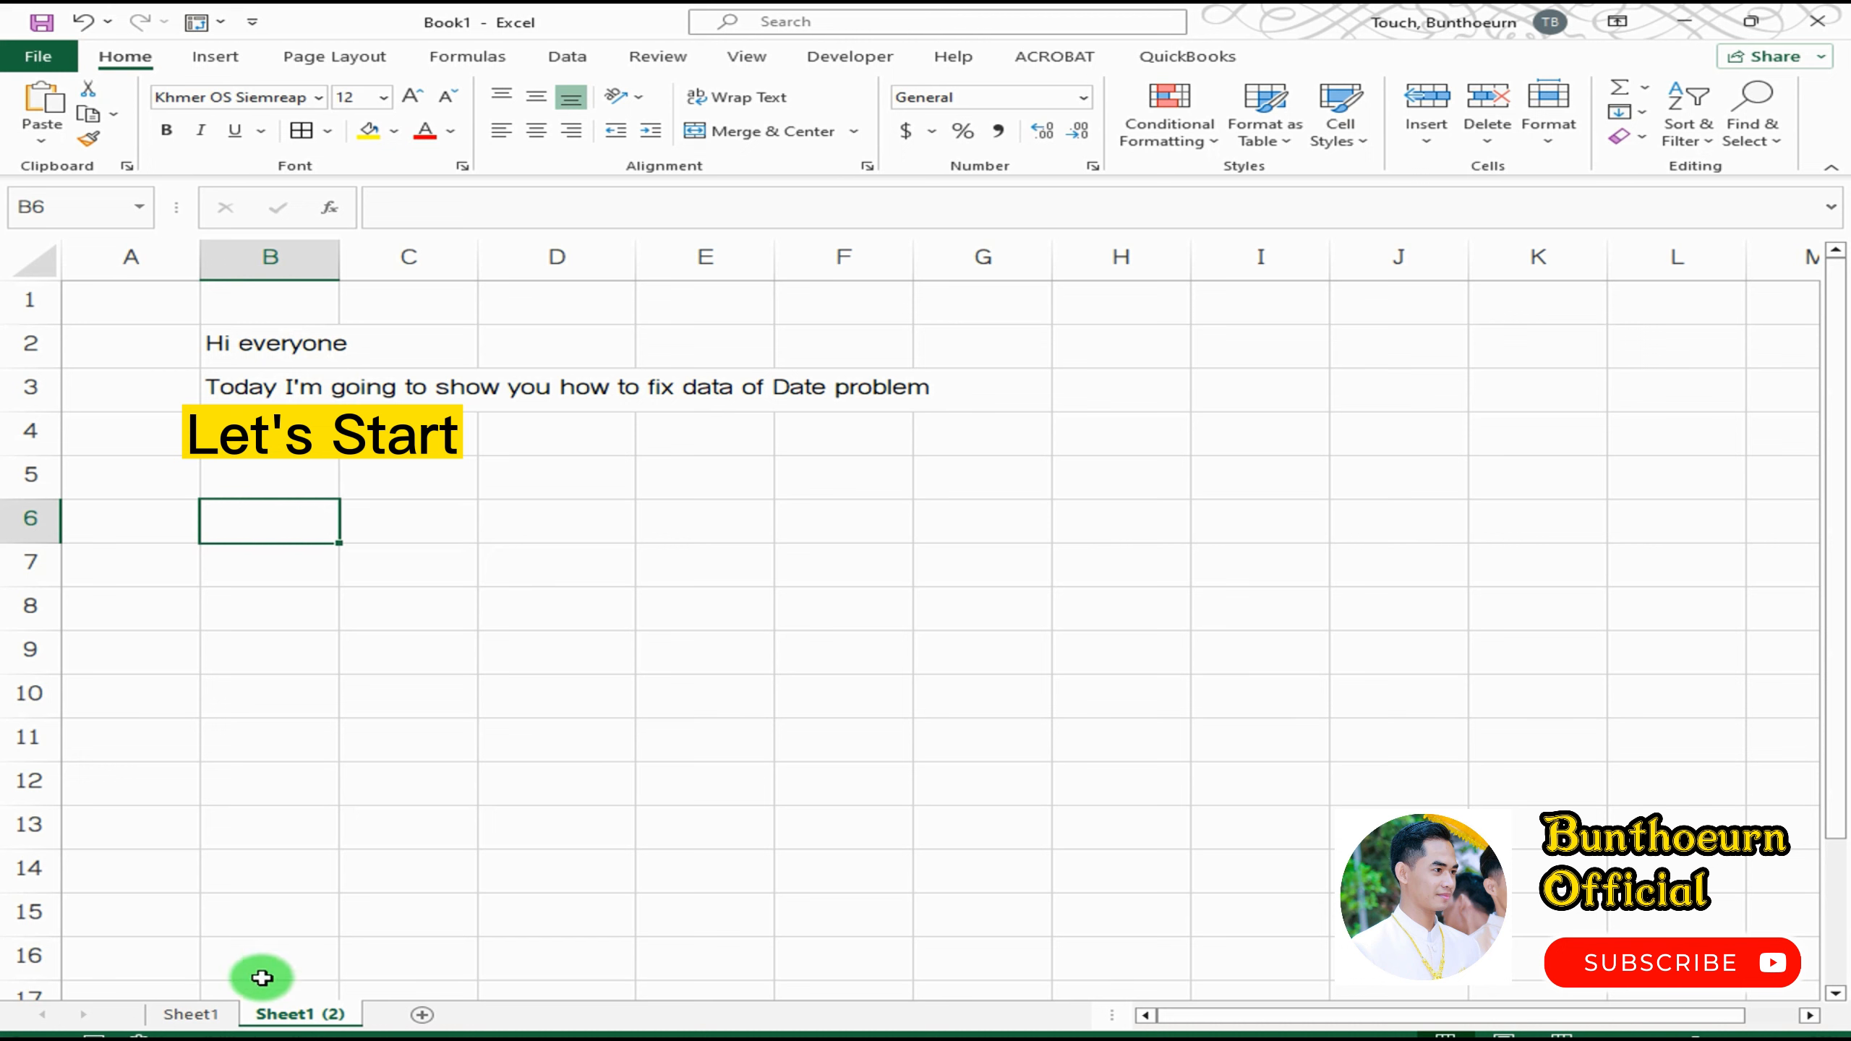
# - Switch to Sheet1 and examine the values in the Date of birth column, D3:D16
pyautogui.click(212, 1016)
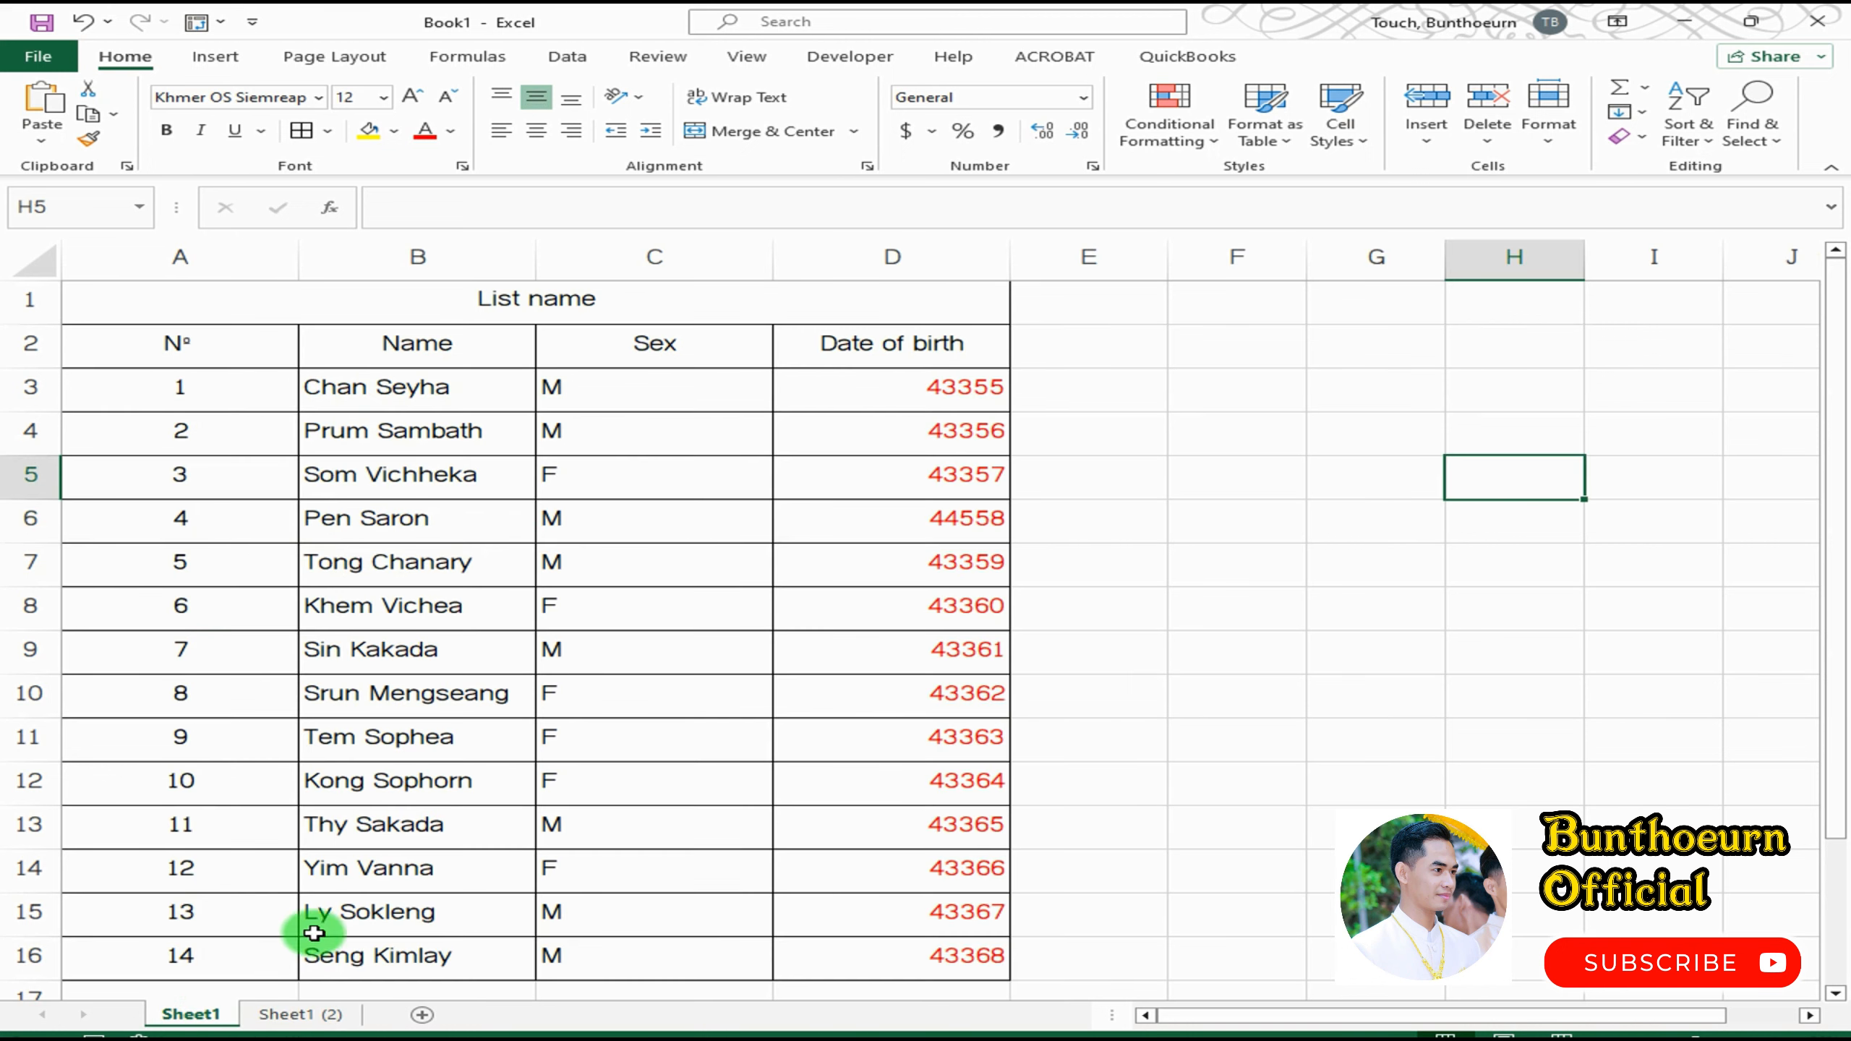
pyautogui.click(513, 711)
pyautogui.click(840, 473)
pyautogui.click(706, 300)
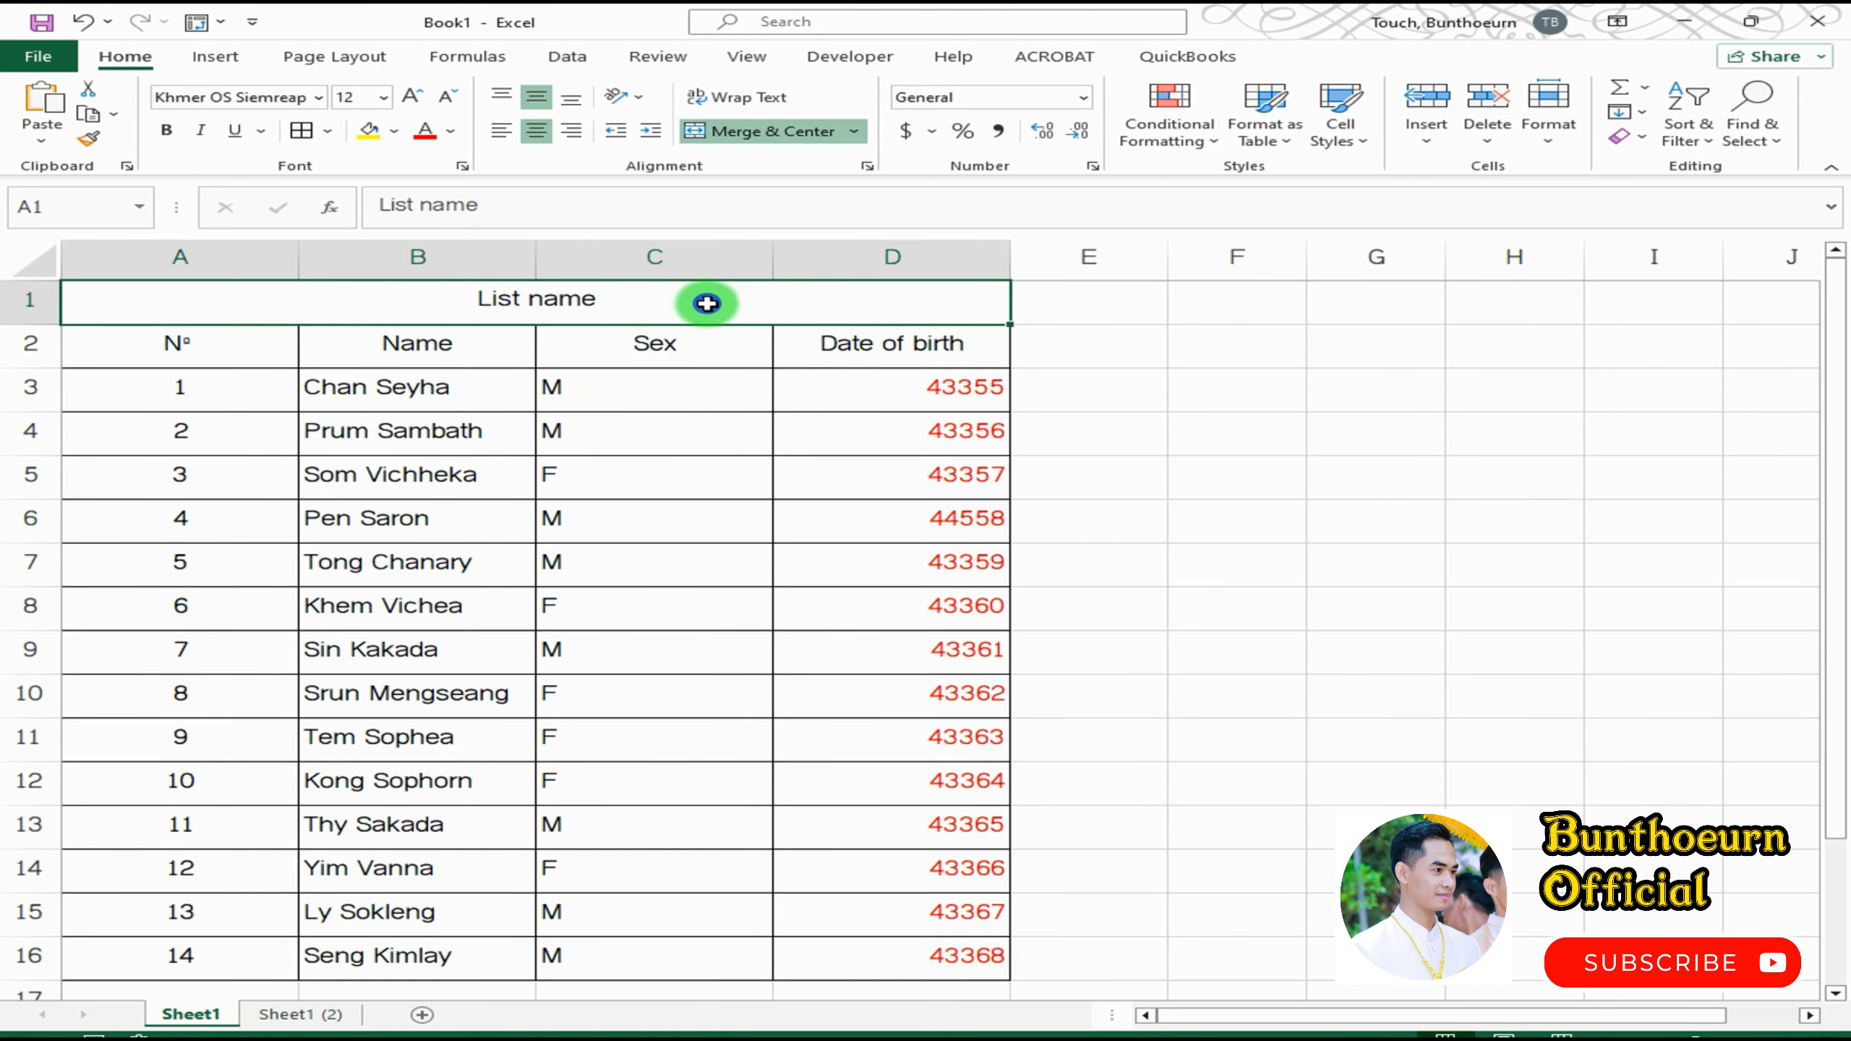
pyautogui.click(912, 387)
pyautogui.moveTo(931, 386); pyautogui.dragTo(911, 962)
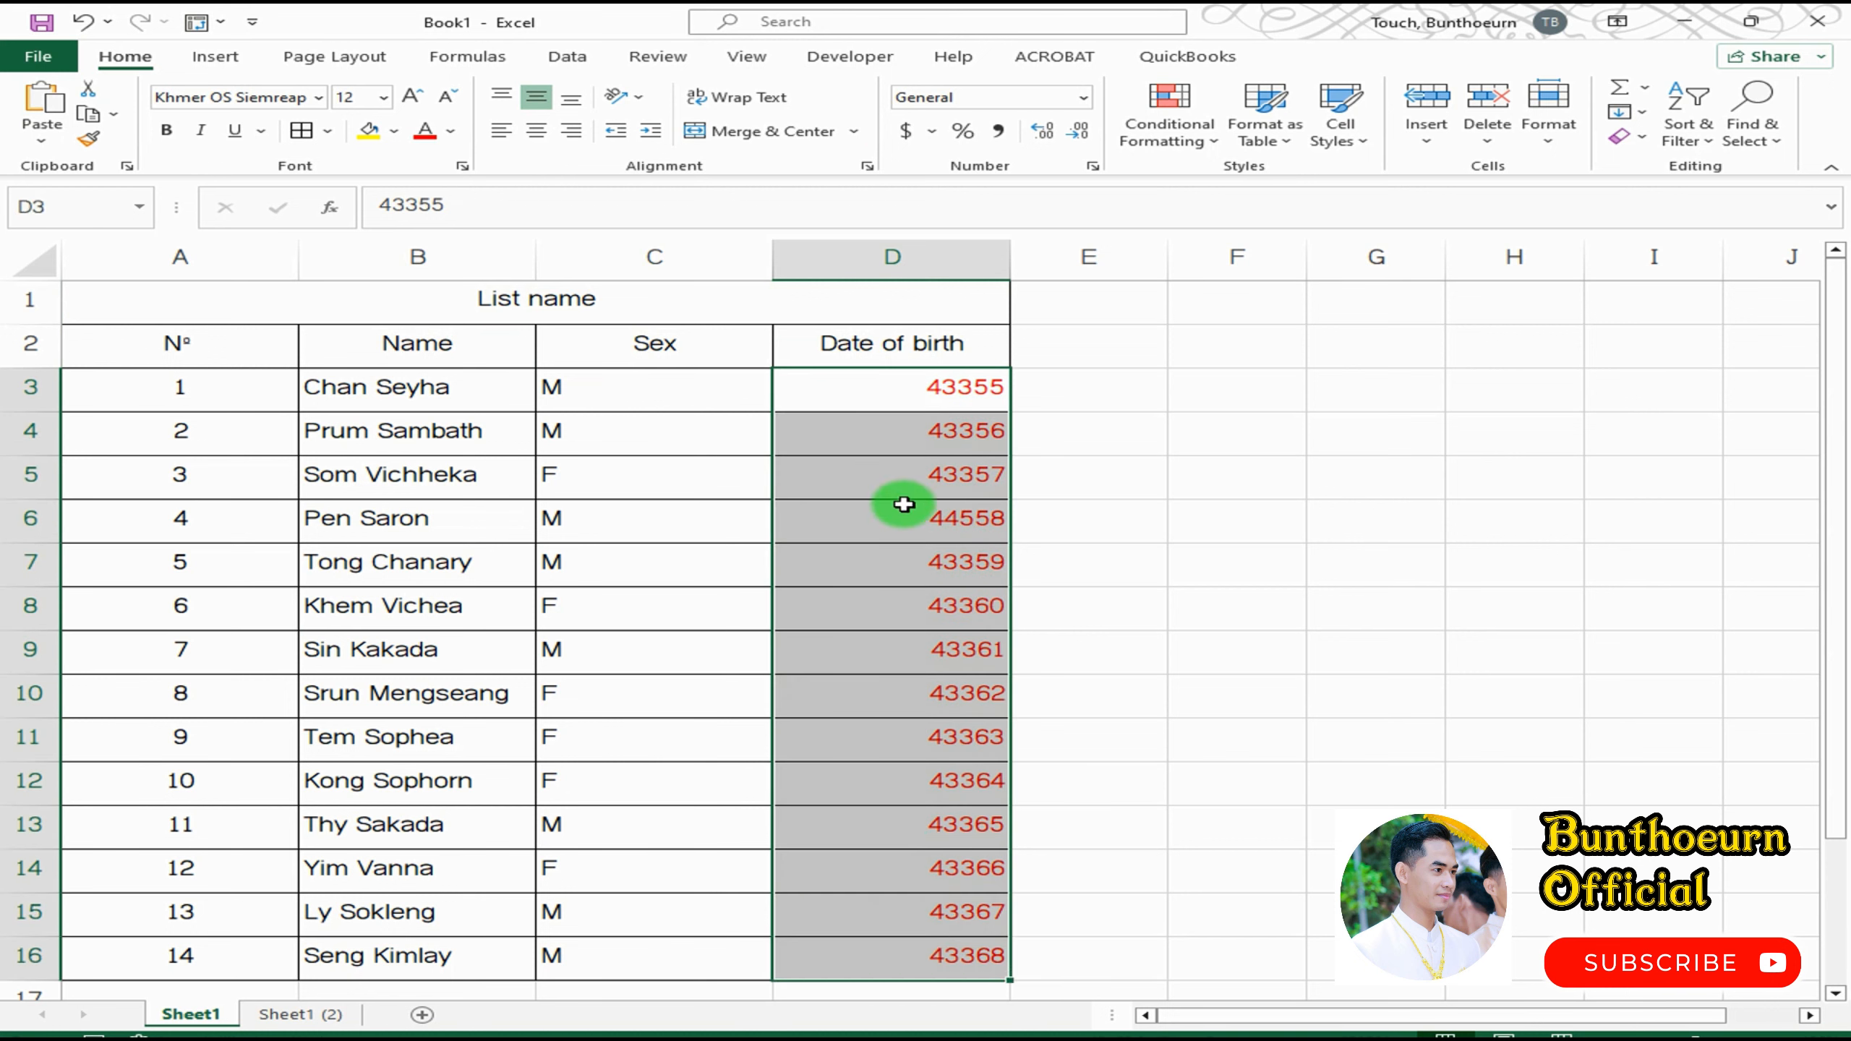
pyautogui.click(904, 554)
pyautogui.click(947, 348)
pyautogui.click(940, 470)
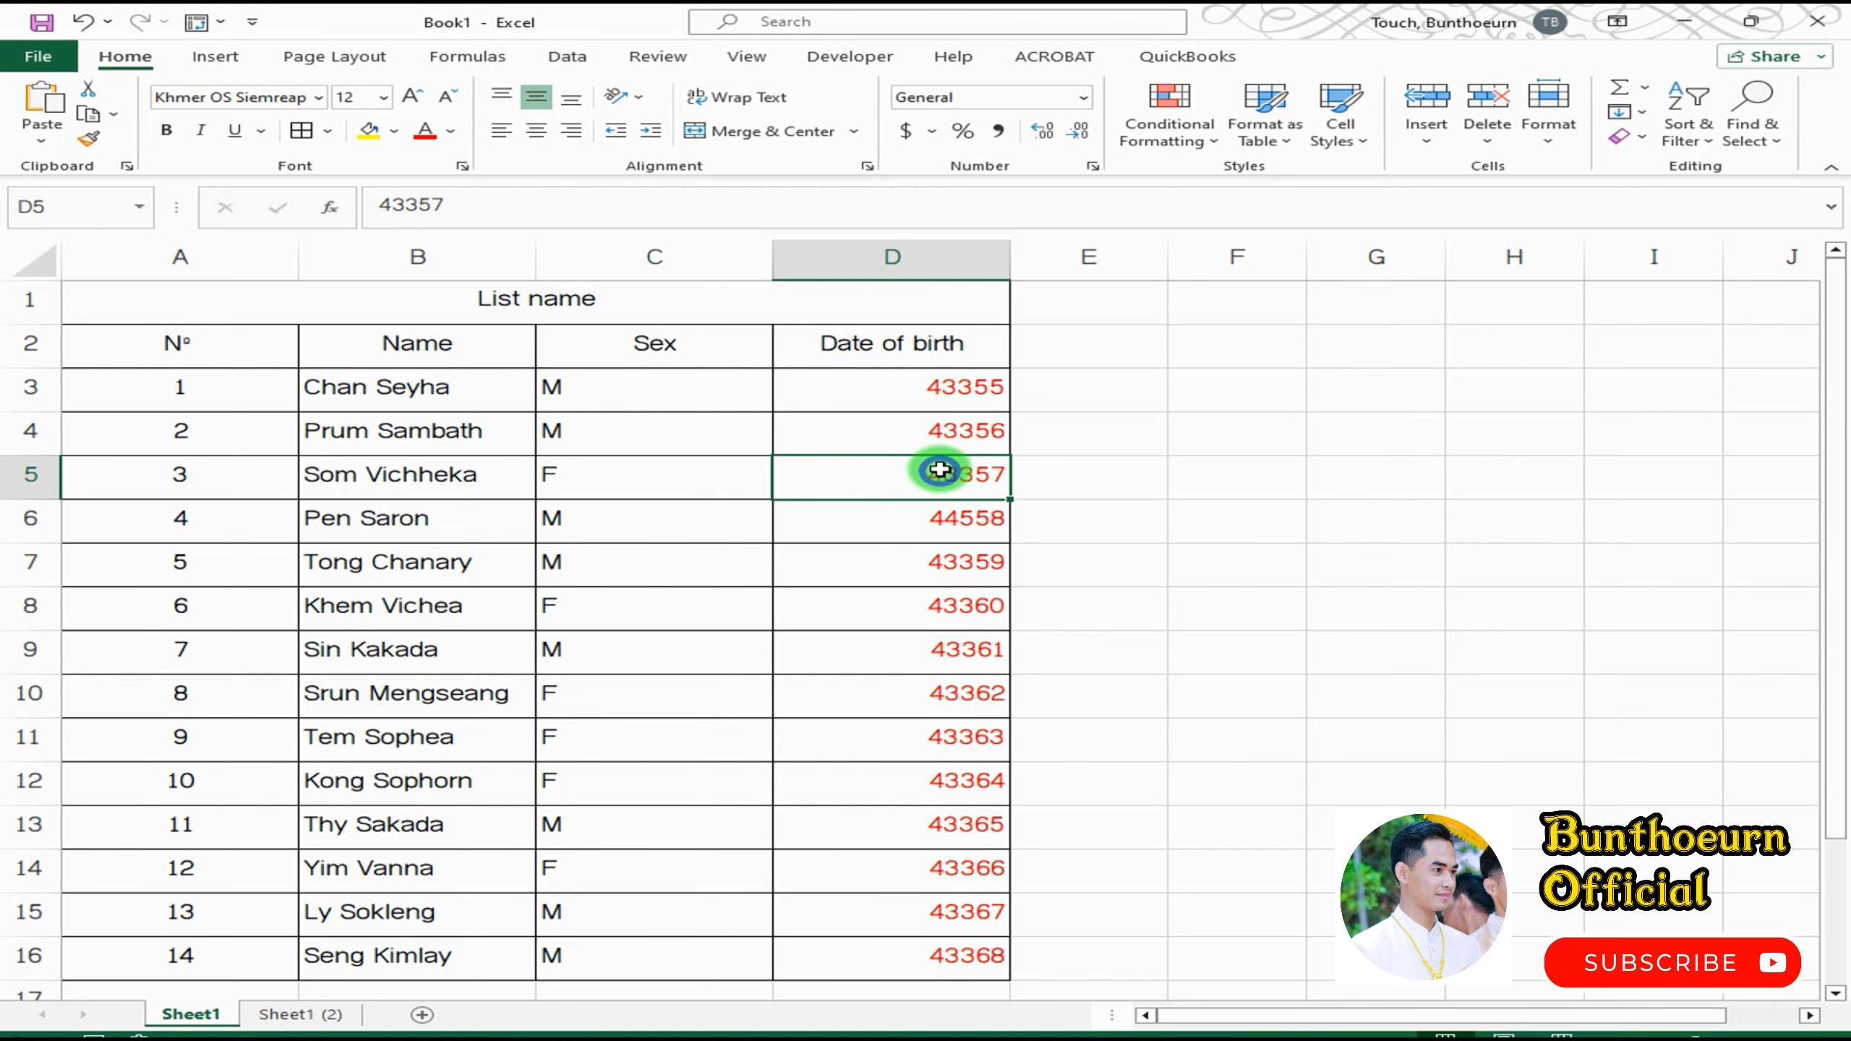
# - Enter the note "We have many way to fix it." in cell E1
pyautogui.click(1042, 385)
pyautogui.click(1062, 353)
pyautogui.click(1098, 308)
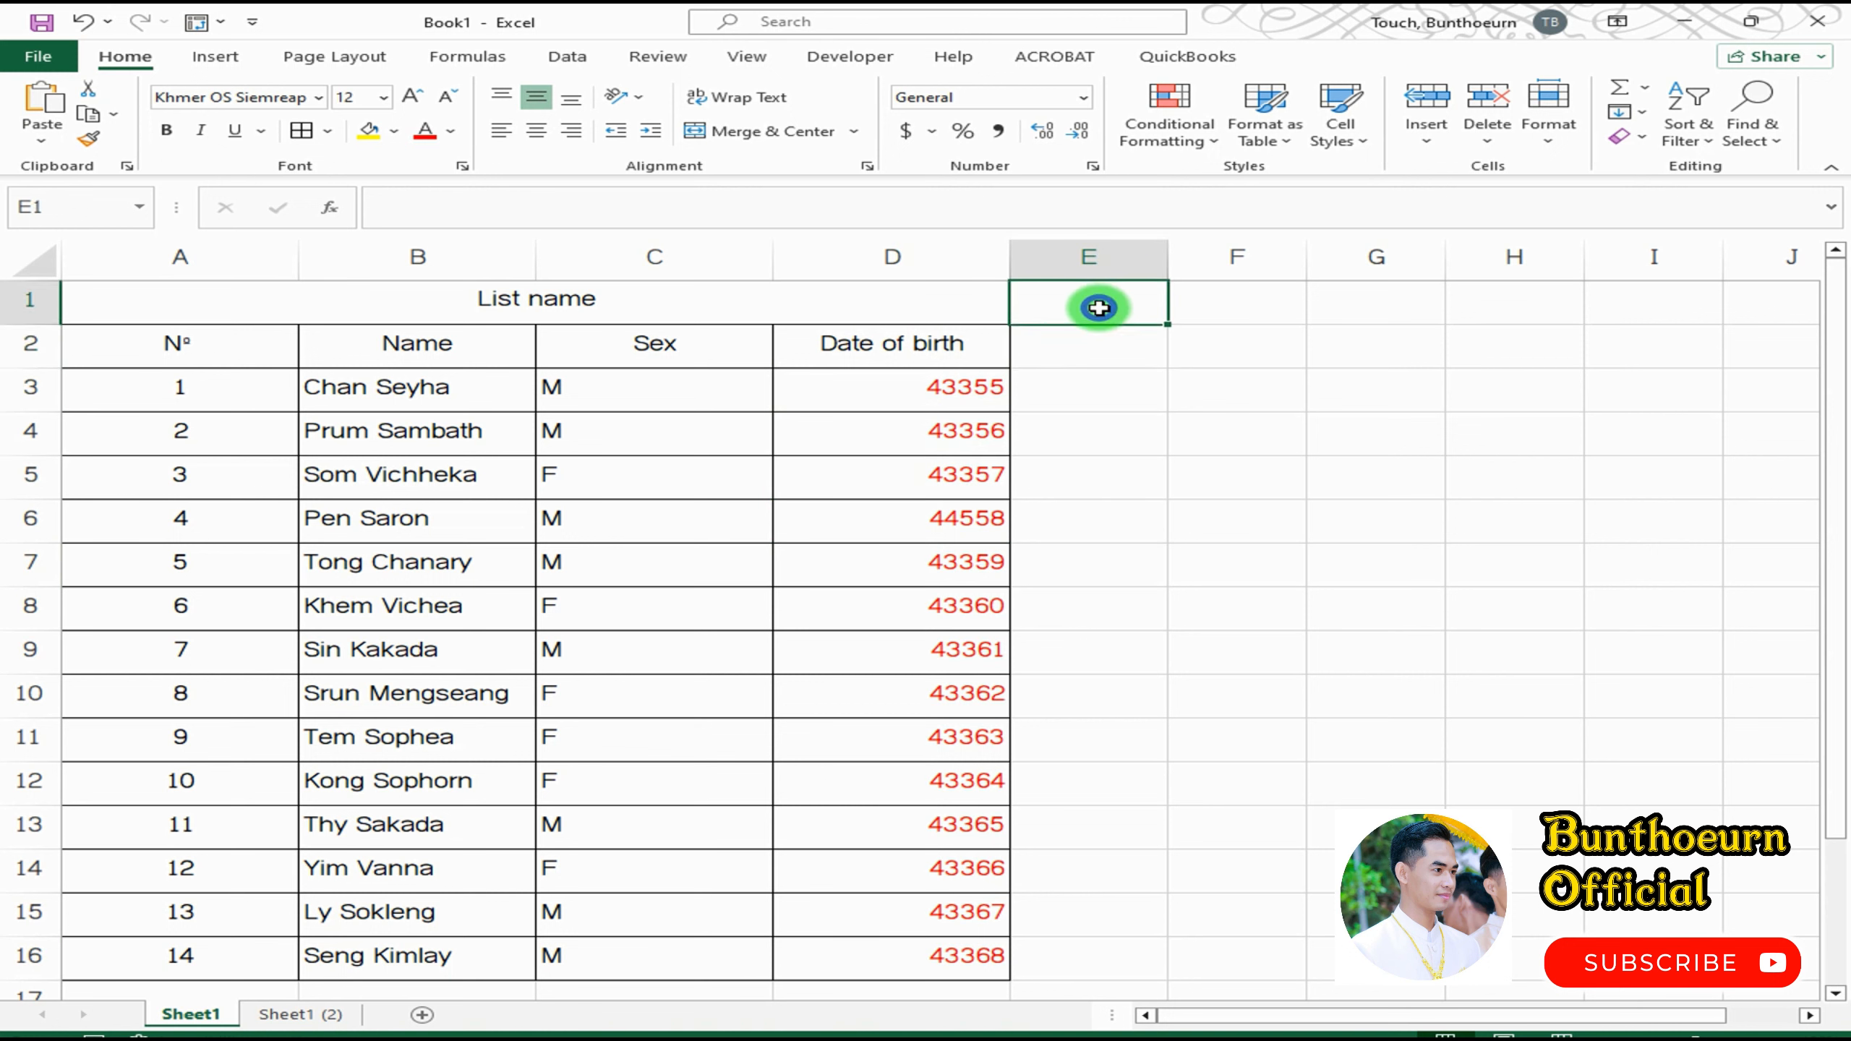
pyautogui.write('We have many way to')
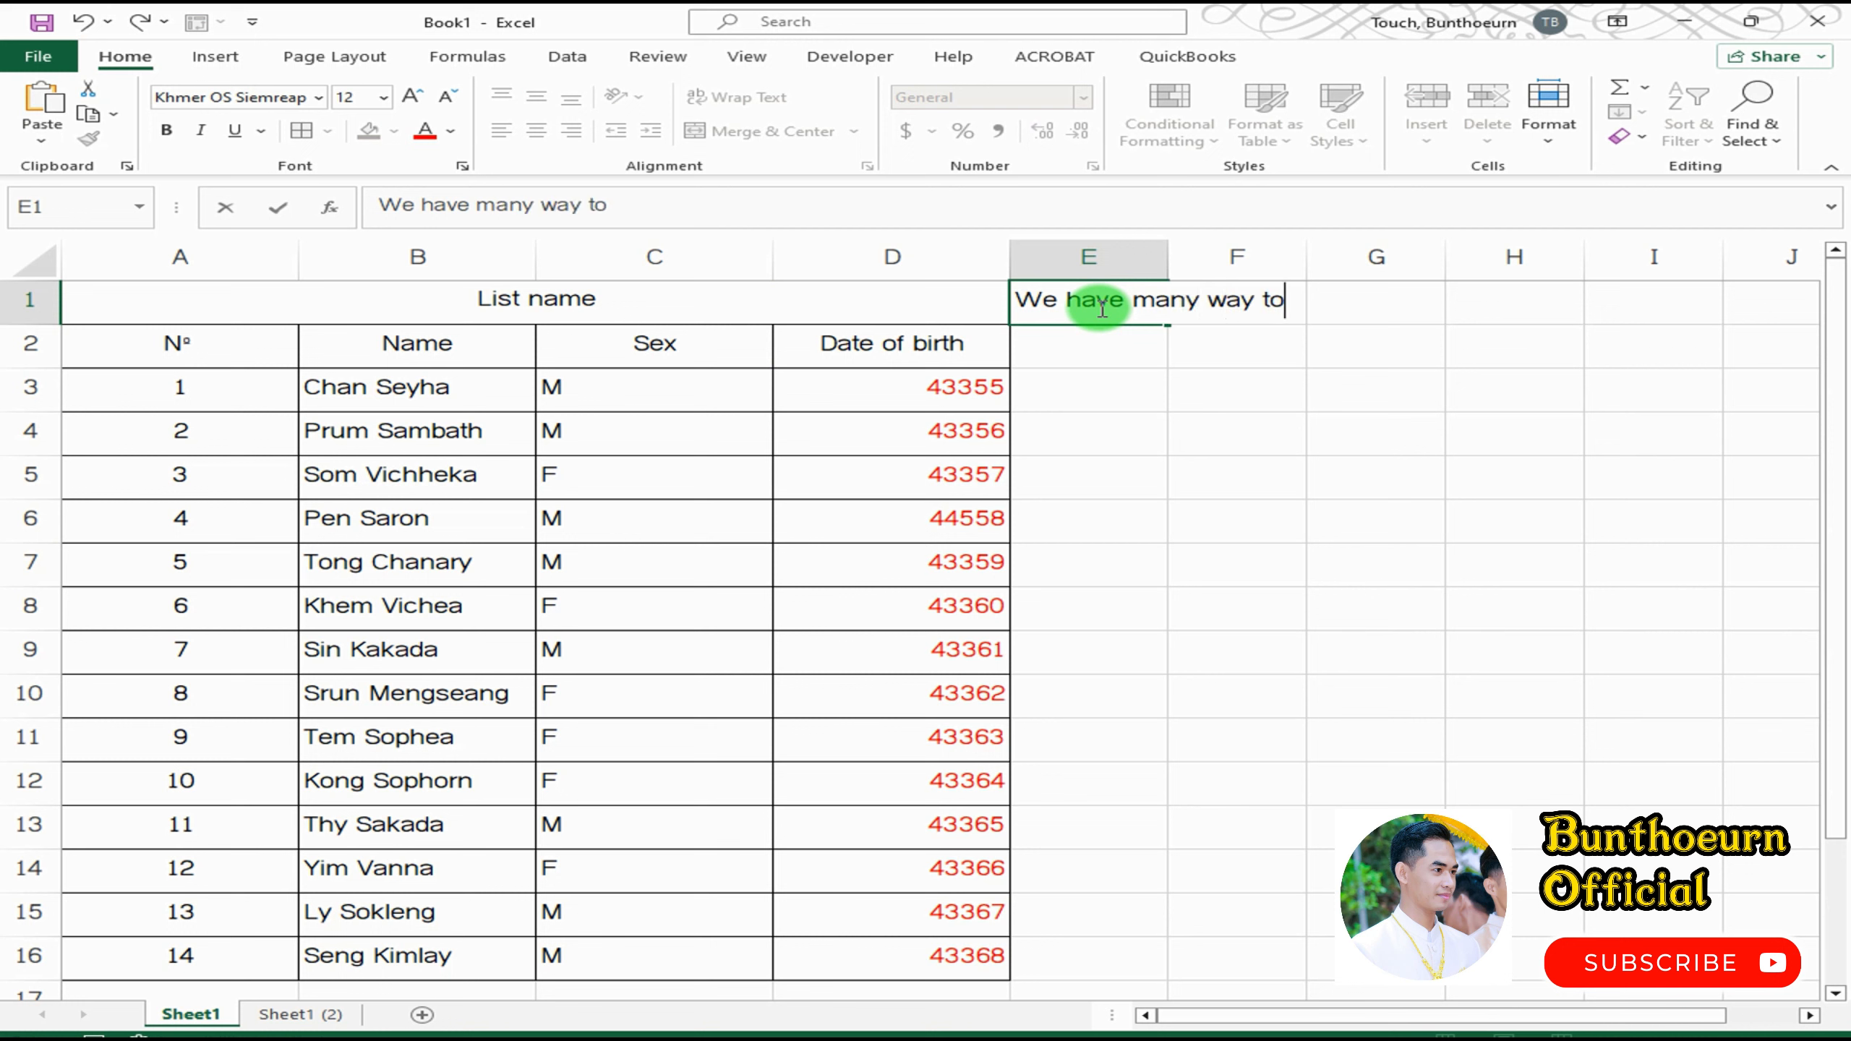
pyautogui.write('fix it.')
pyautogui.press('Return')
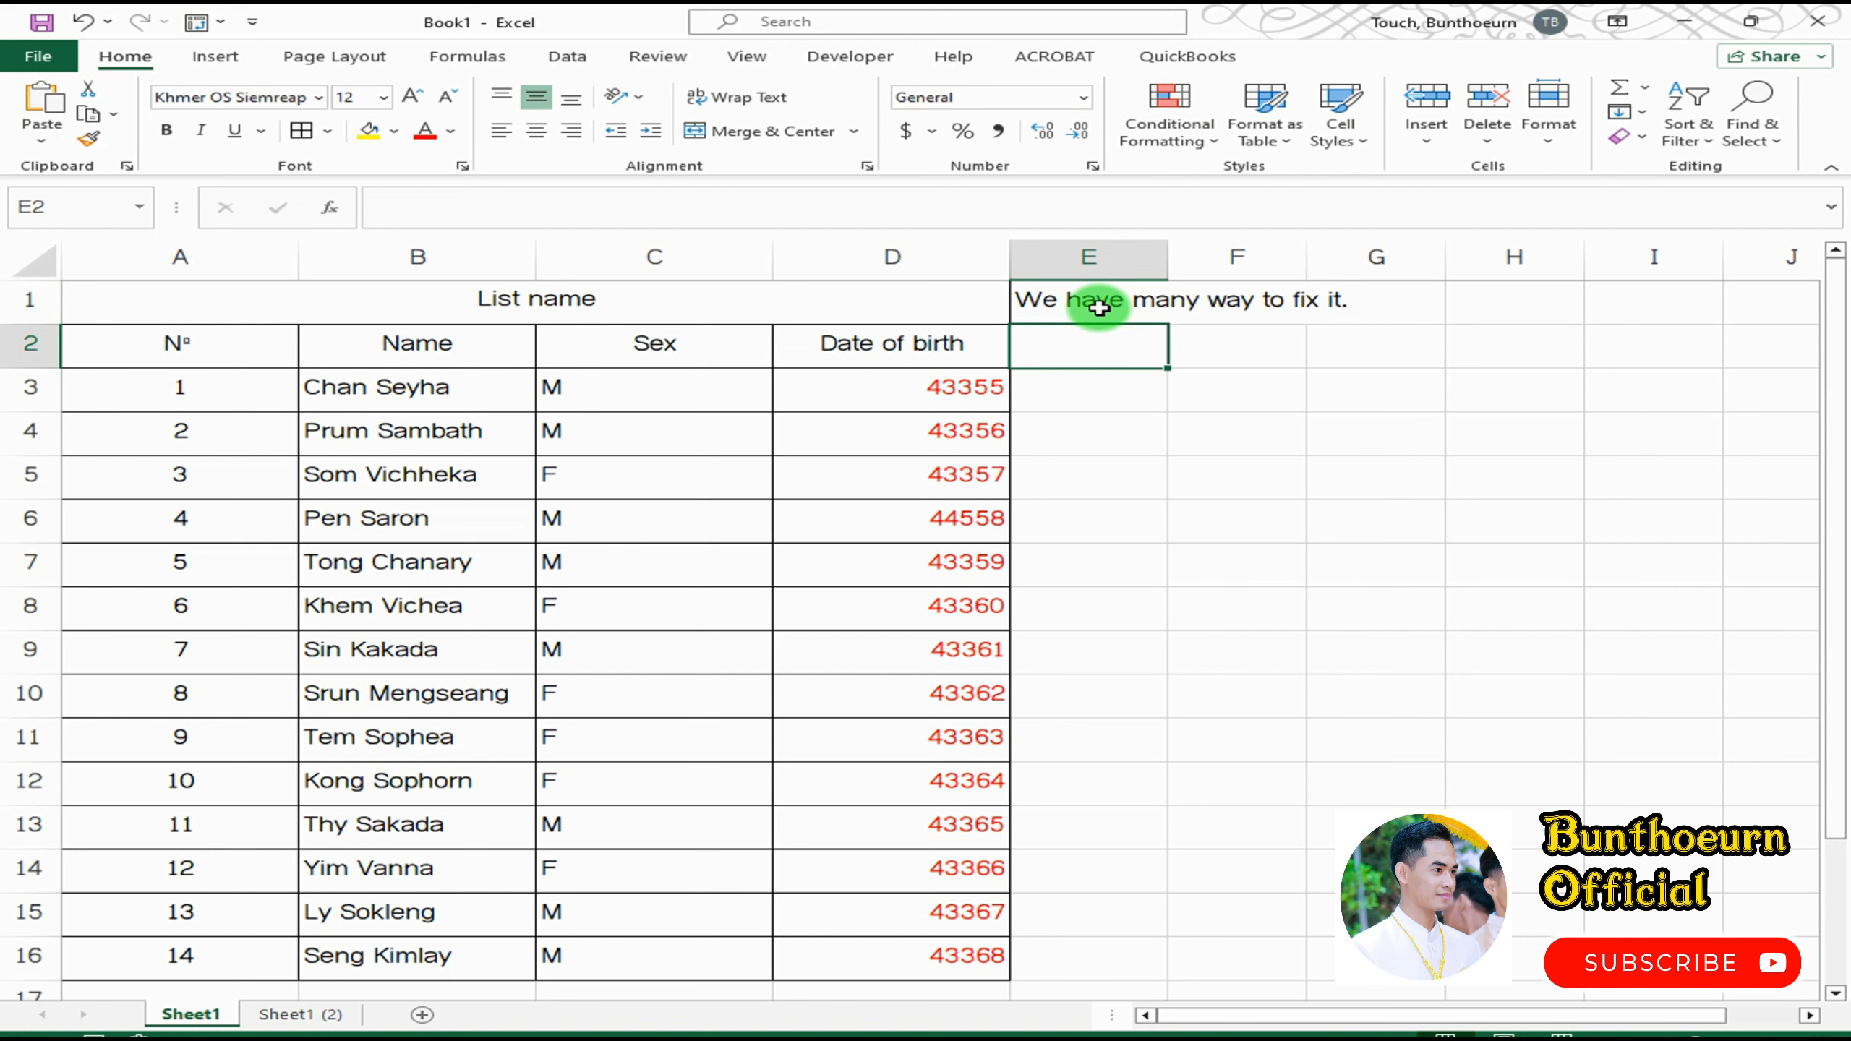
pyautogui.press('Up')
pyautogui.press('Down')
pyautogui.press('Down')
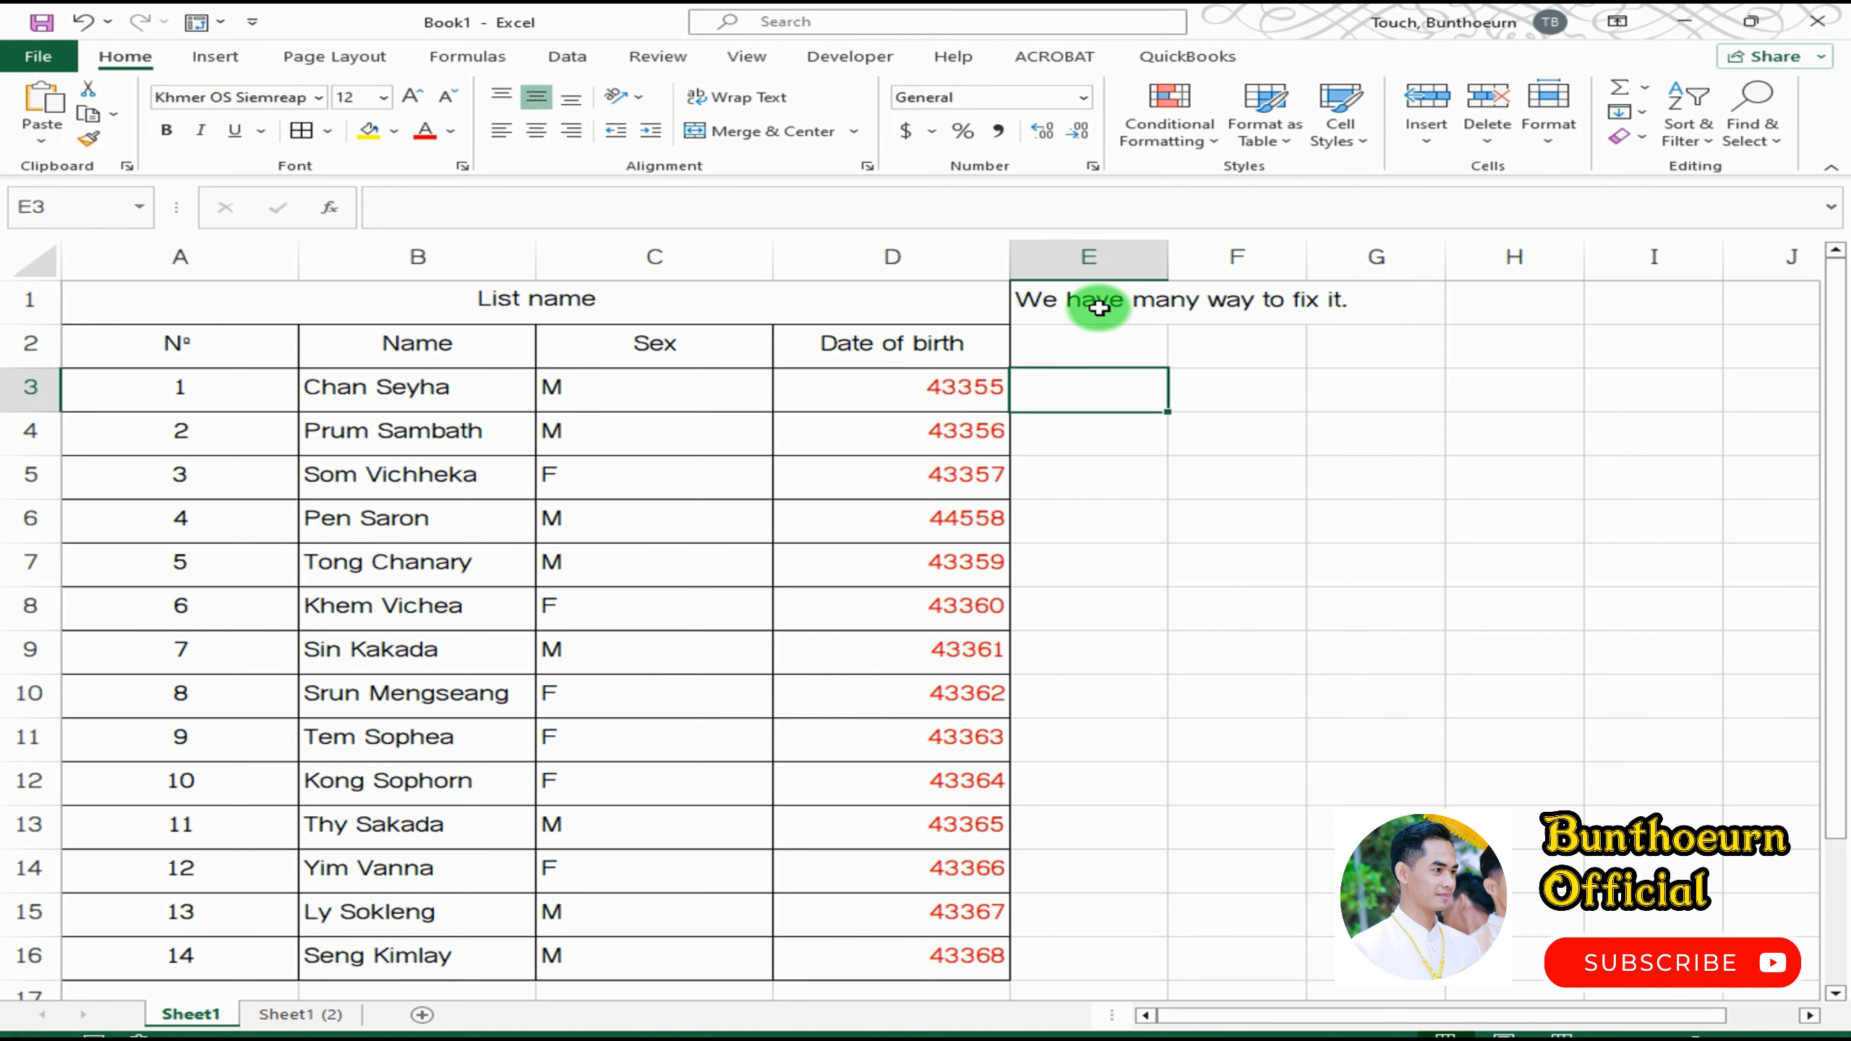
pyautogui.press('Up')
pyautogui.press('Up')
pyautogui.click(1107, 357)
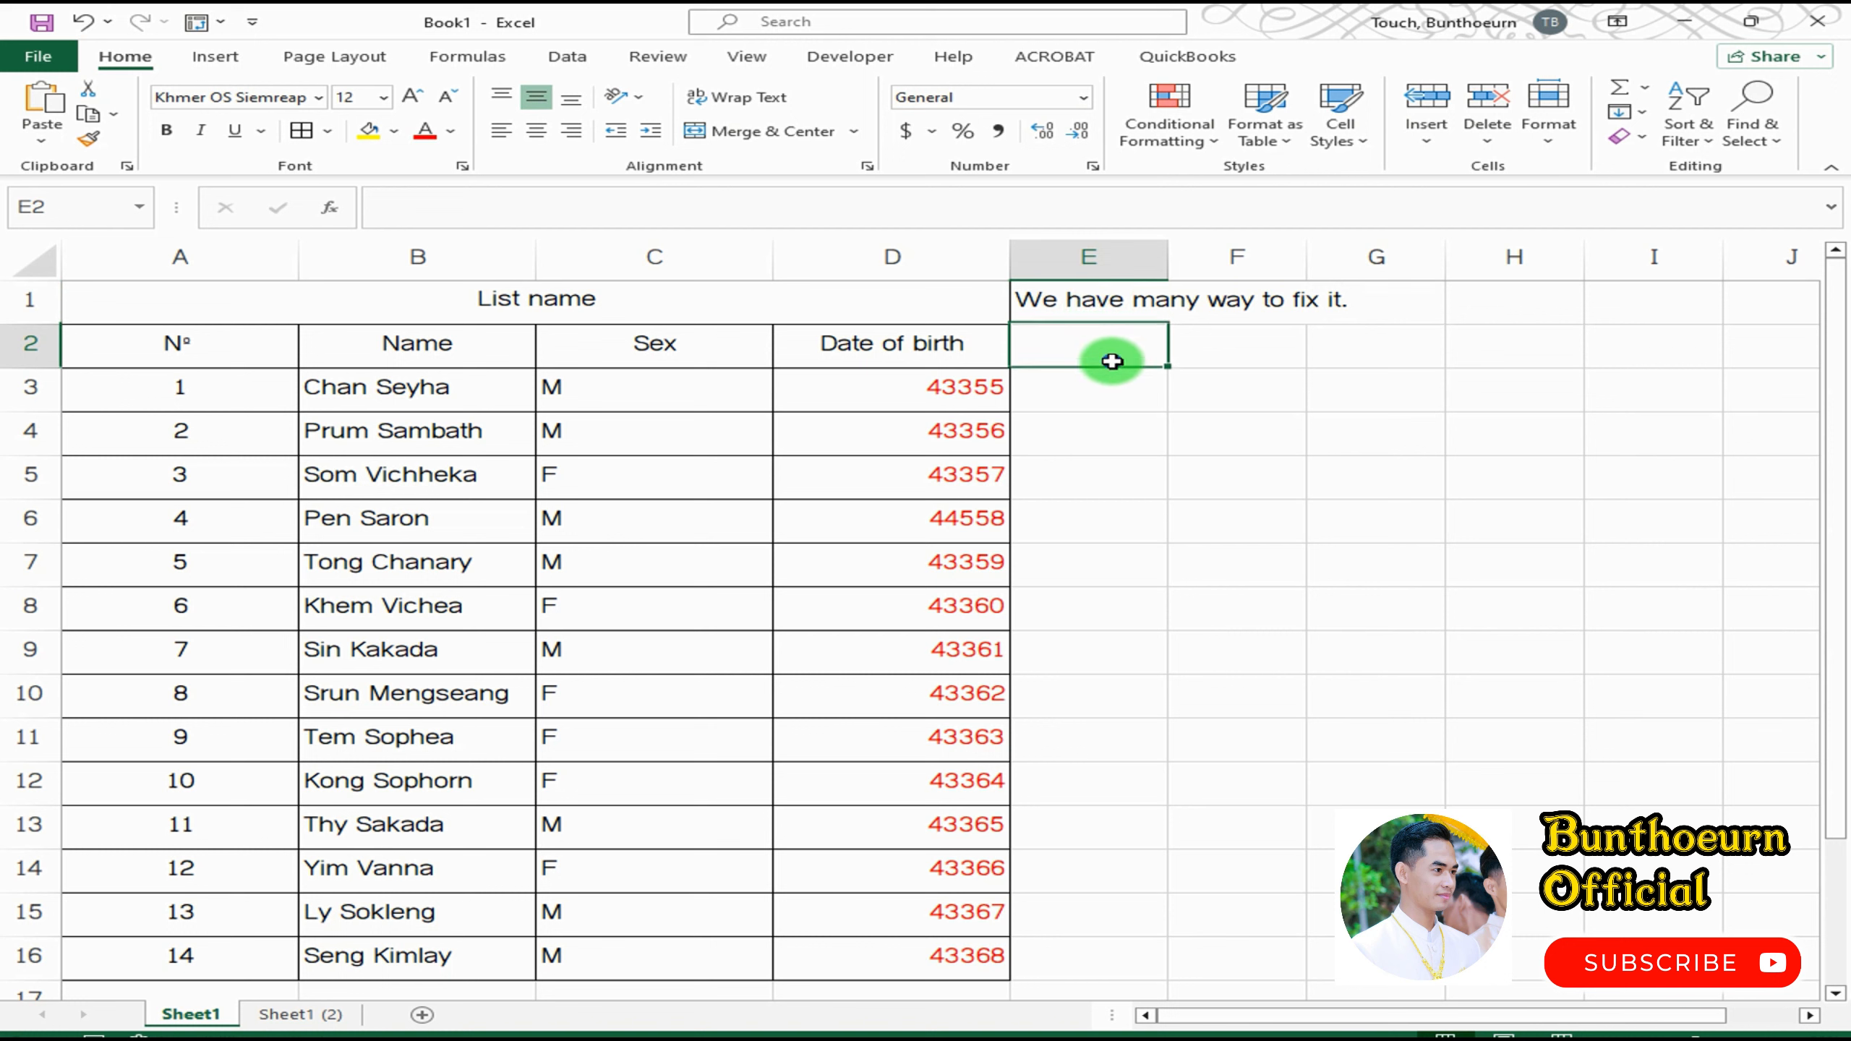
pyautogui.click(1048, 431)
pyautogui.click(1124, 522)
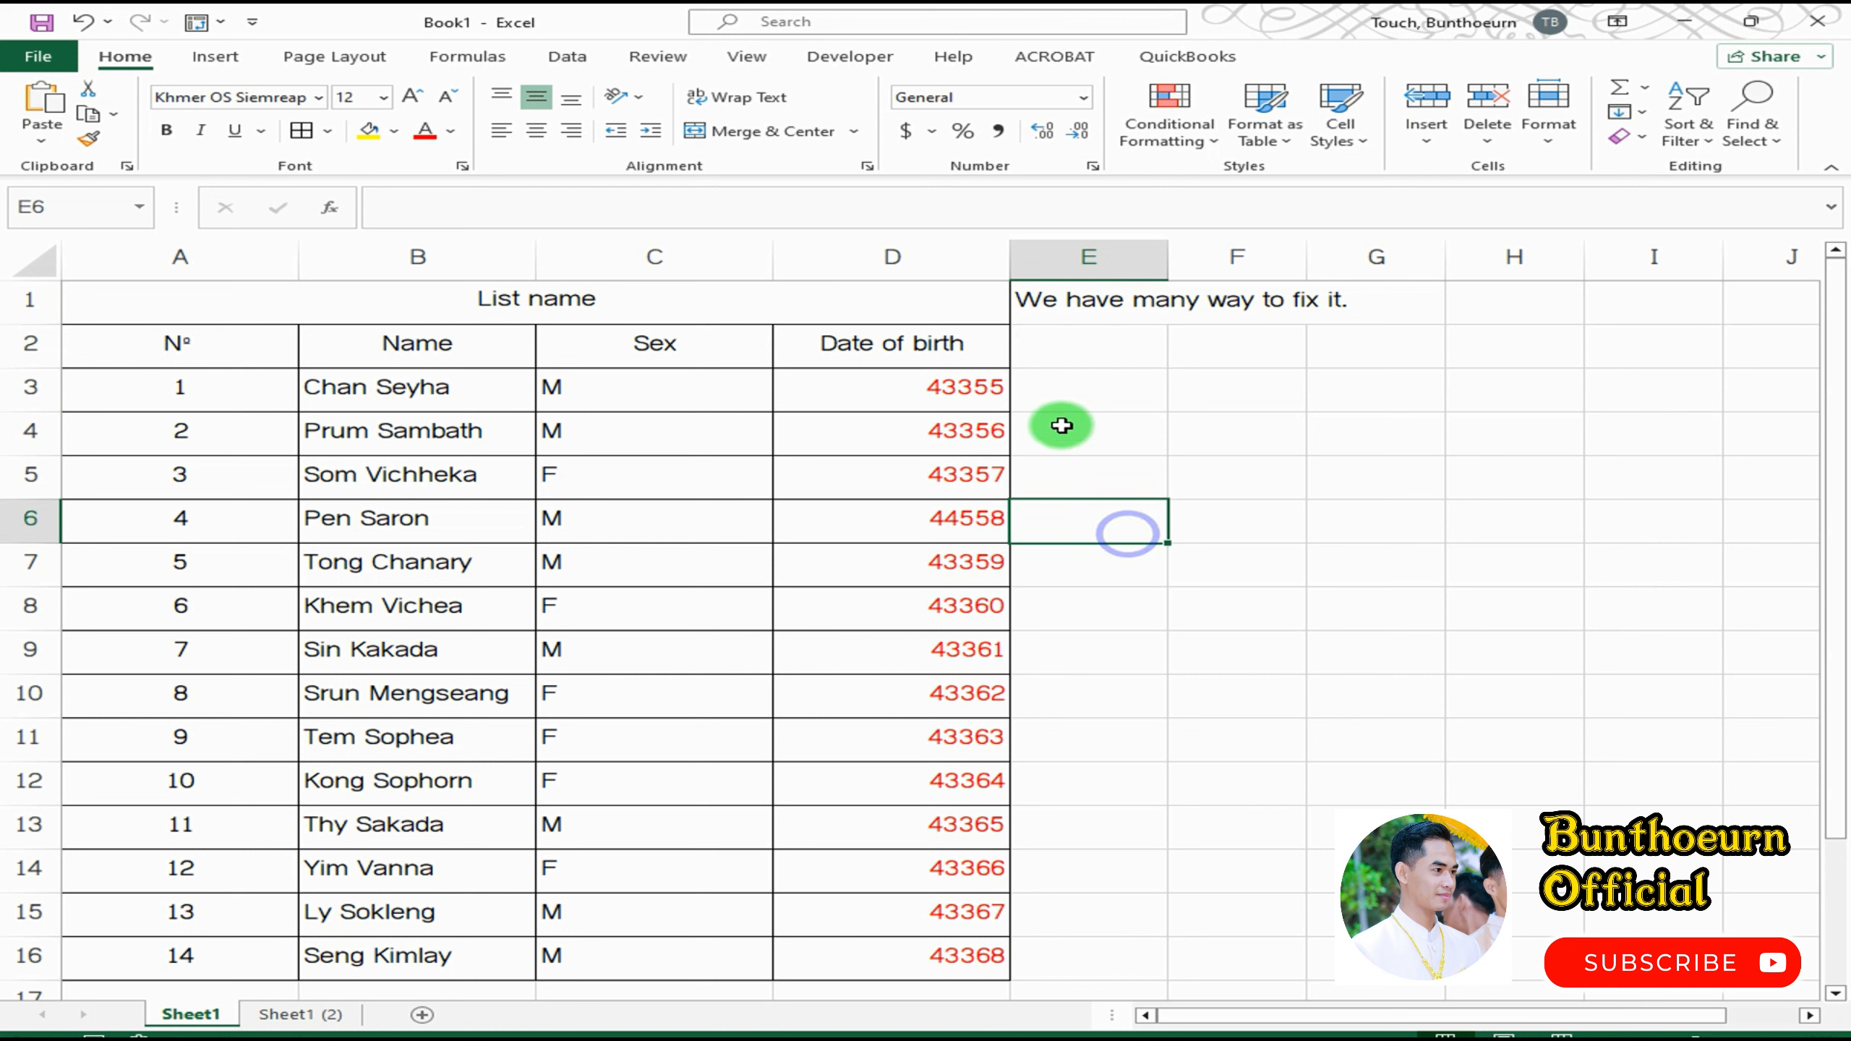
# - Format the Date of birth values in D3:D16 as Date with the *3/14/2012 type and English (United States) locale
pyautogui.moveTo(965, 385); pyautogui.dragTo(953, 946)
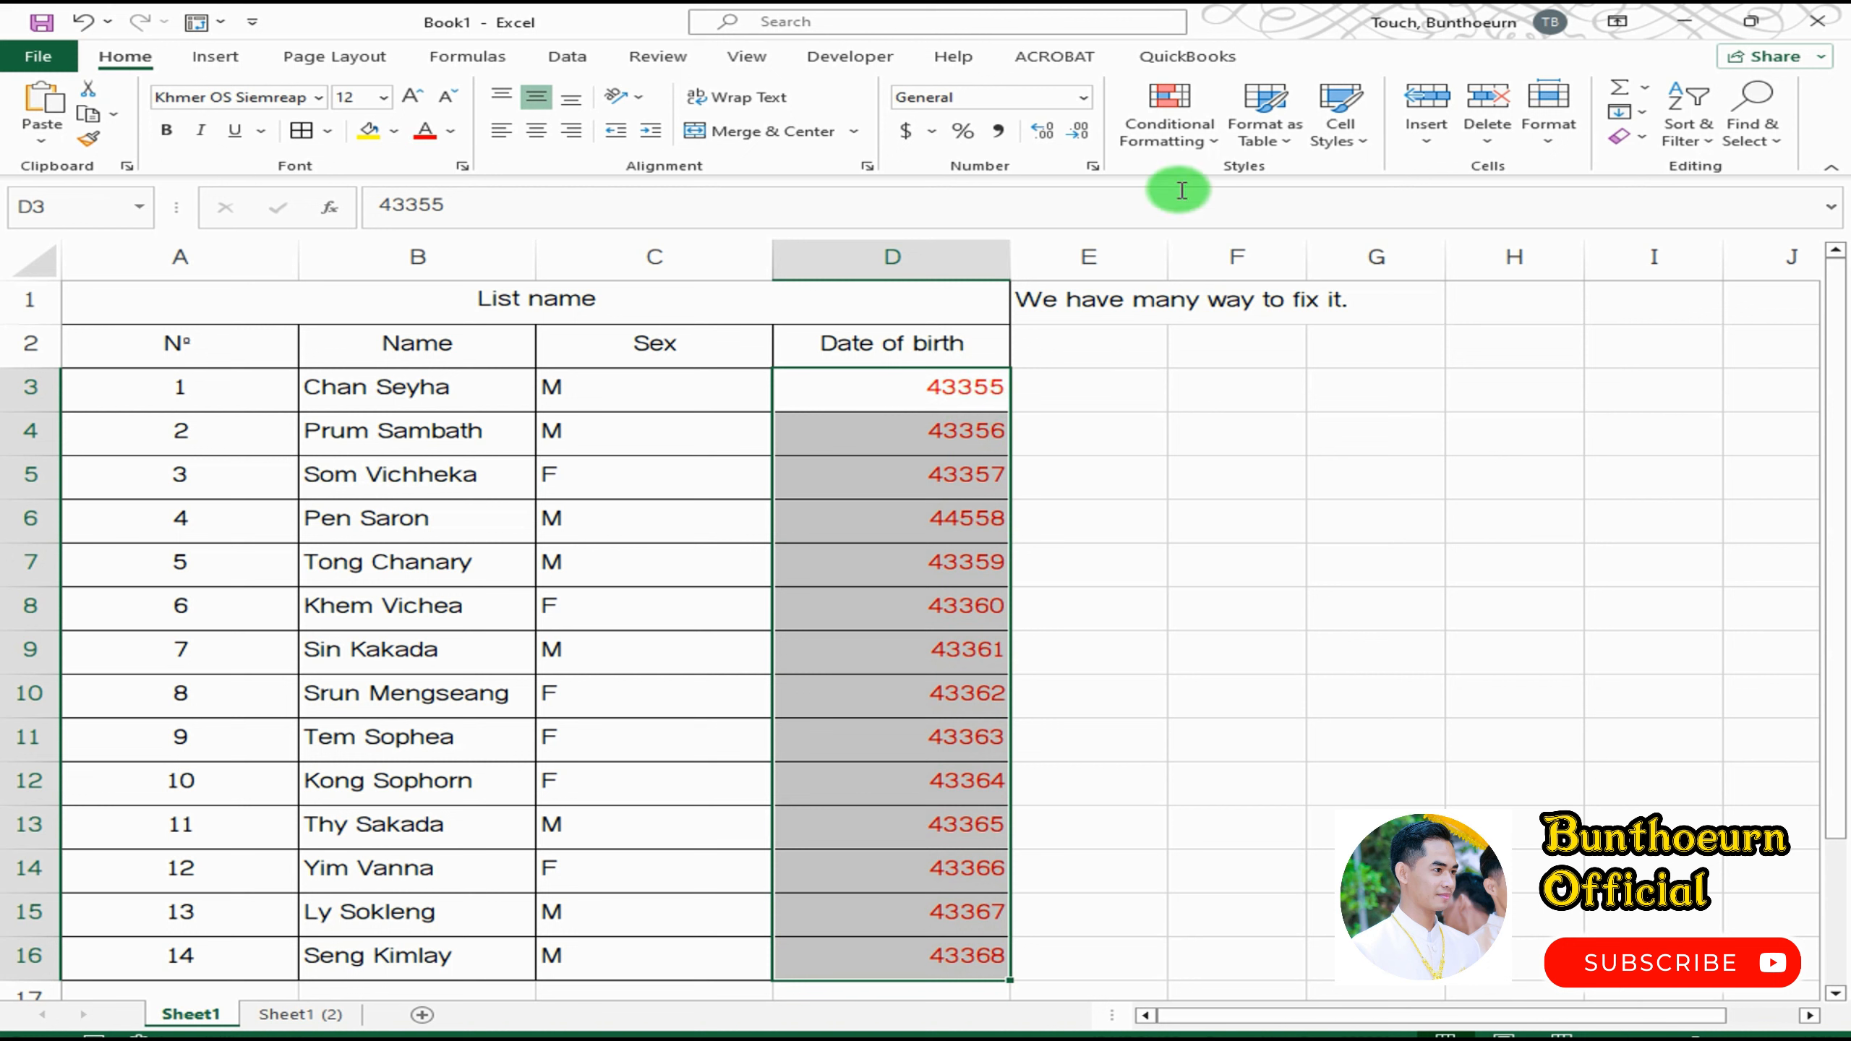
pyautogui.click(1083, 97)
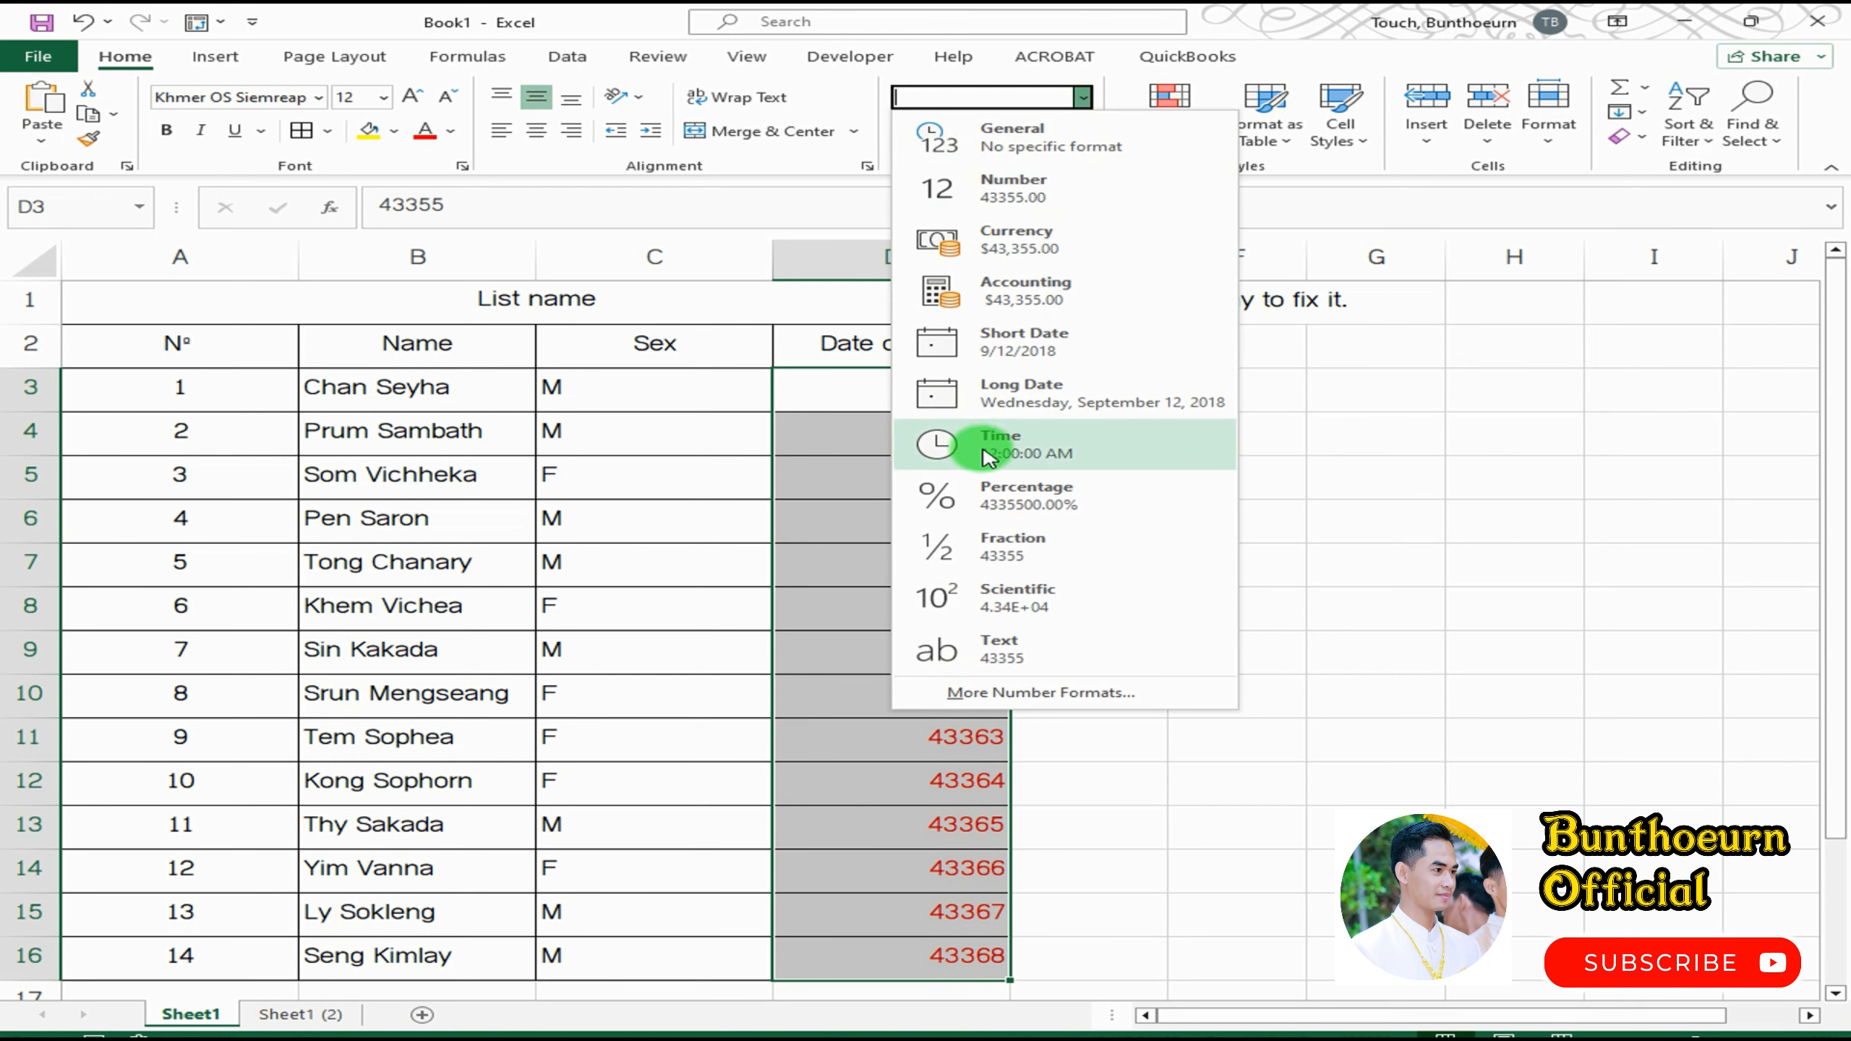
pyautogui.click(1476, 438)
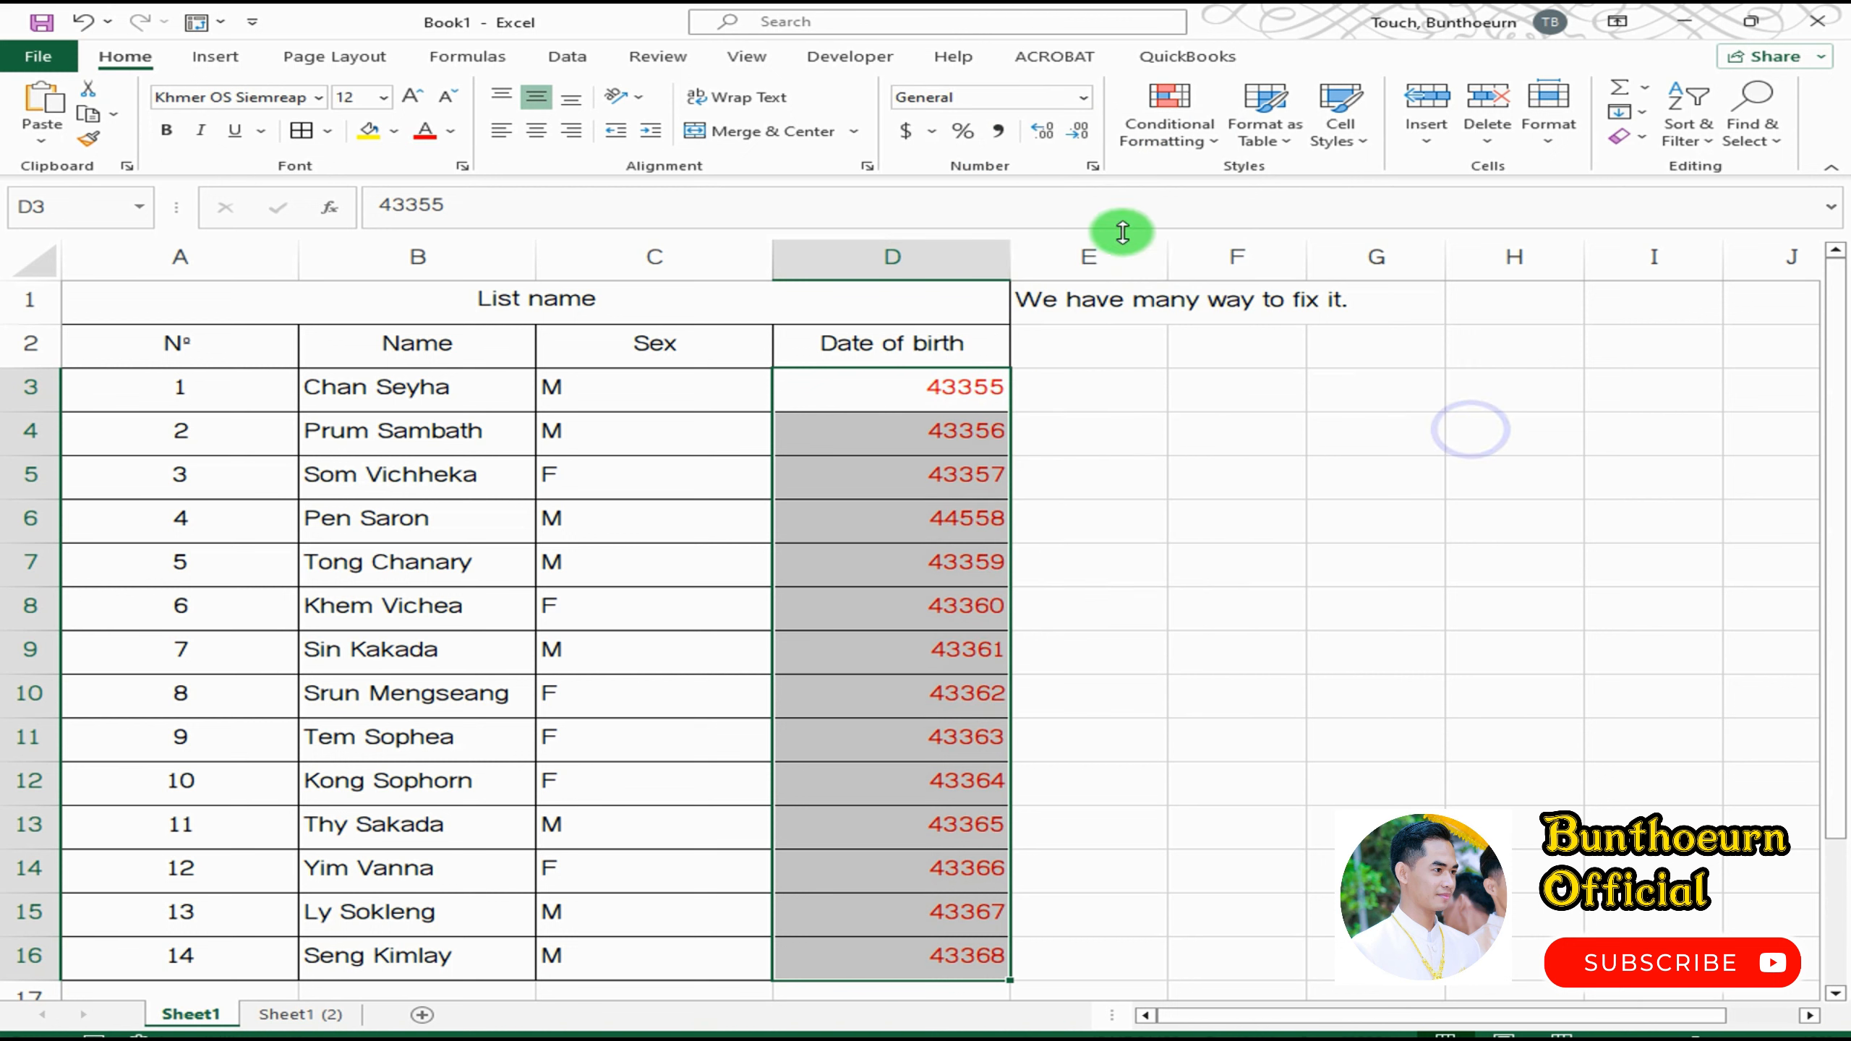
pyautogui.click(1092, 166)
pyautogui.click(594, 672)
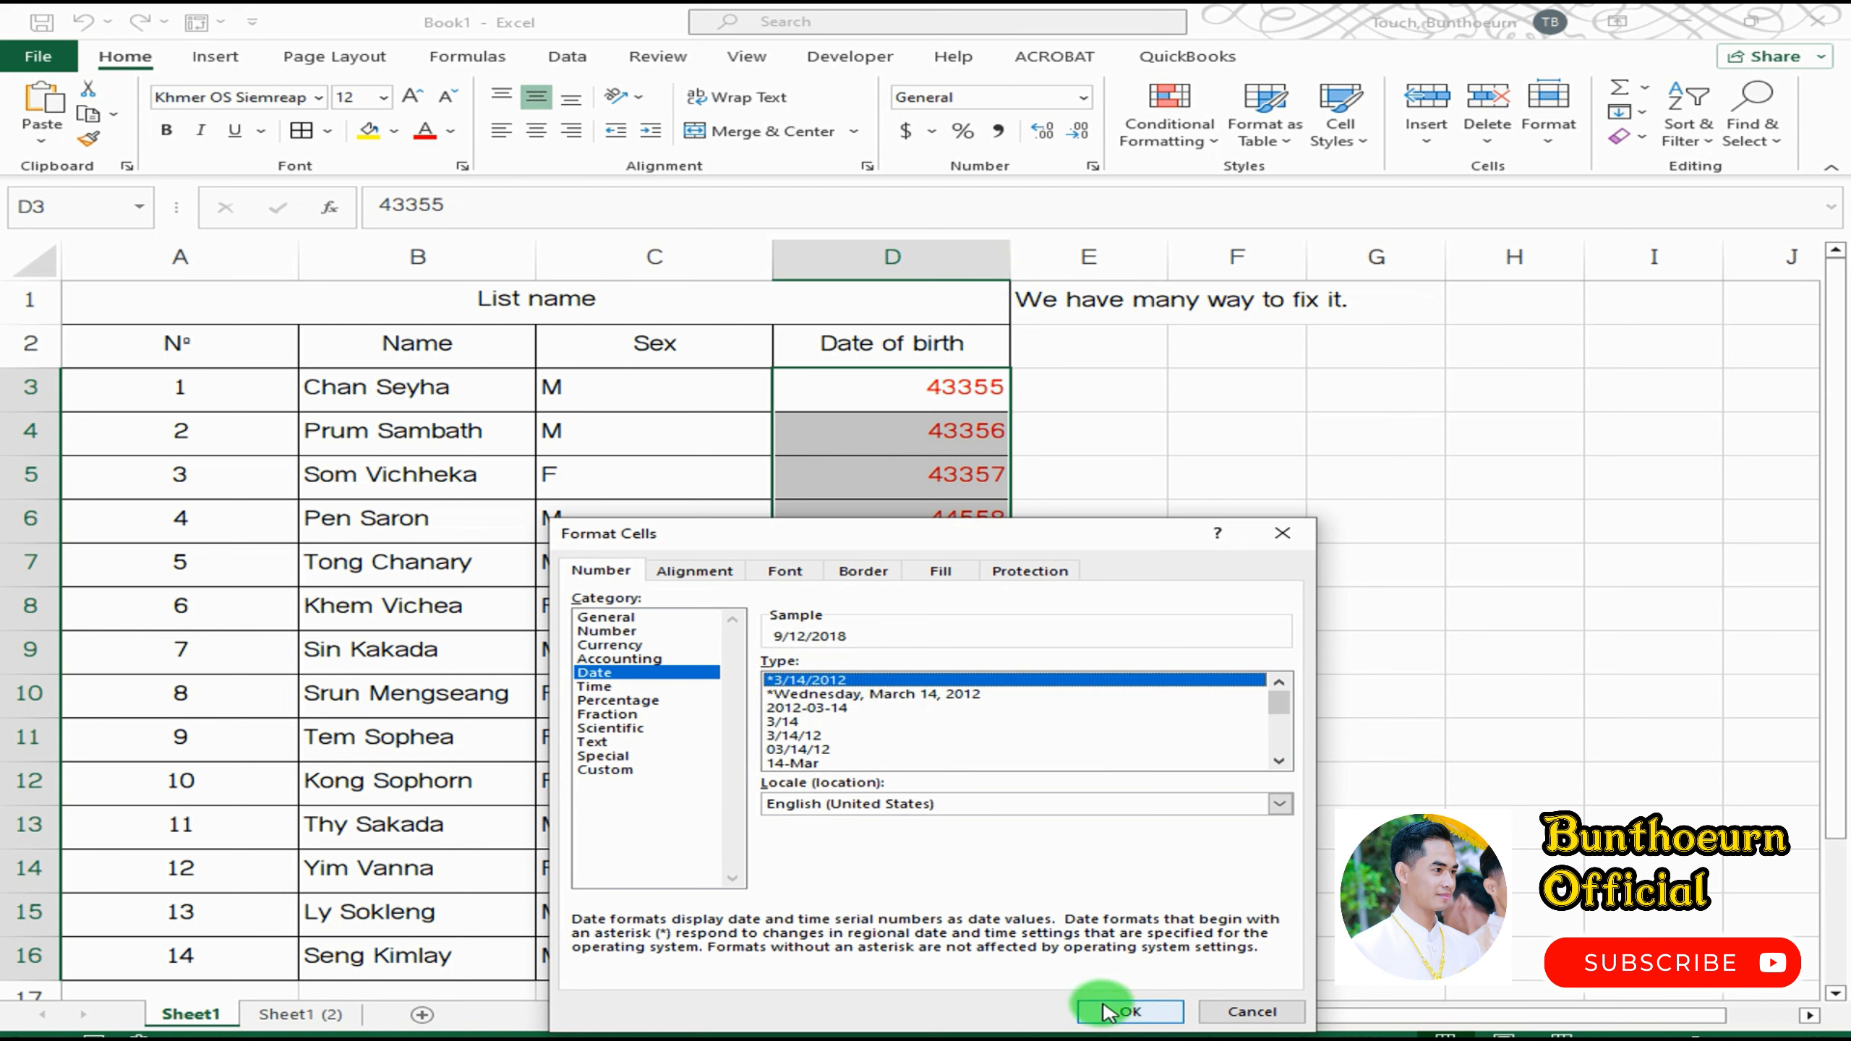
pyautogui.click(1130, 1012)
# - Check the formatted entries throughout the Date of birth column
pyautogui.click(944, 508)
pyautogui.click(958, 397)
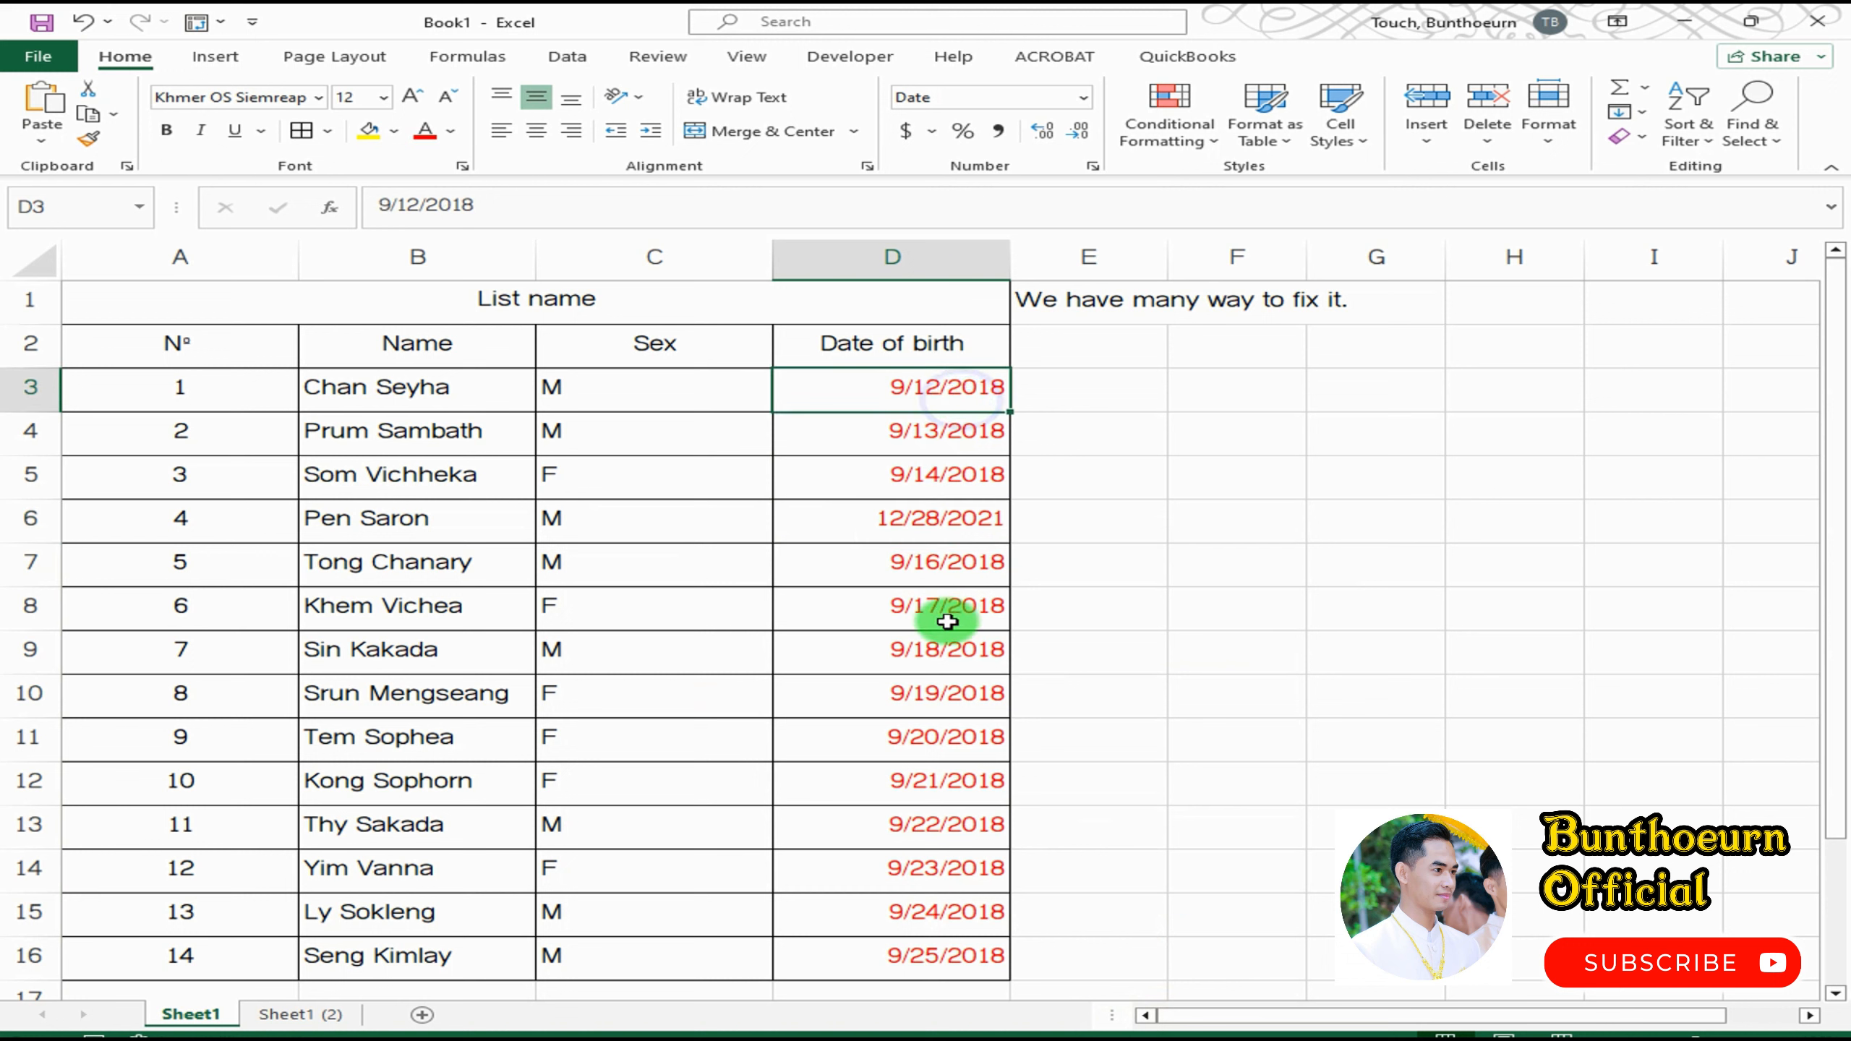
pyautogui.click(946, 619)
pyautogui.click(933, 756)
pyautogui.click(938, 807)
pyautogui.click(958, 560)
pyautogui.click(958, 427)
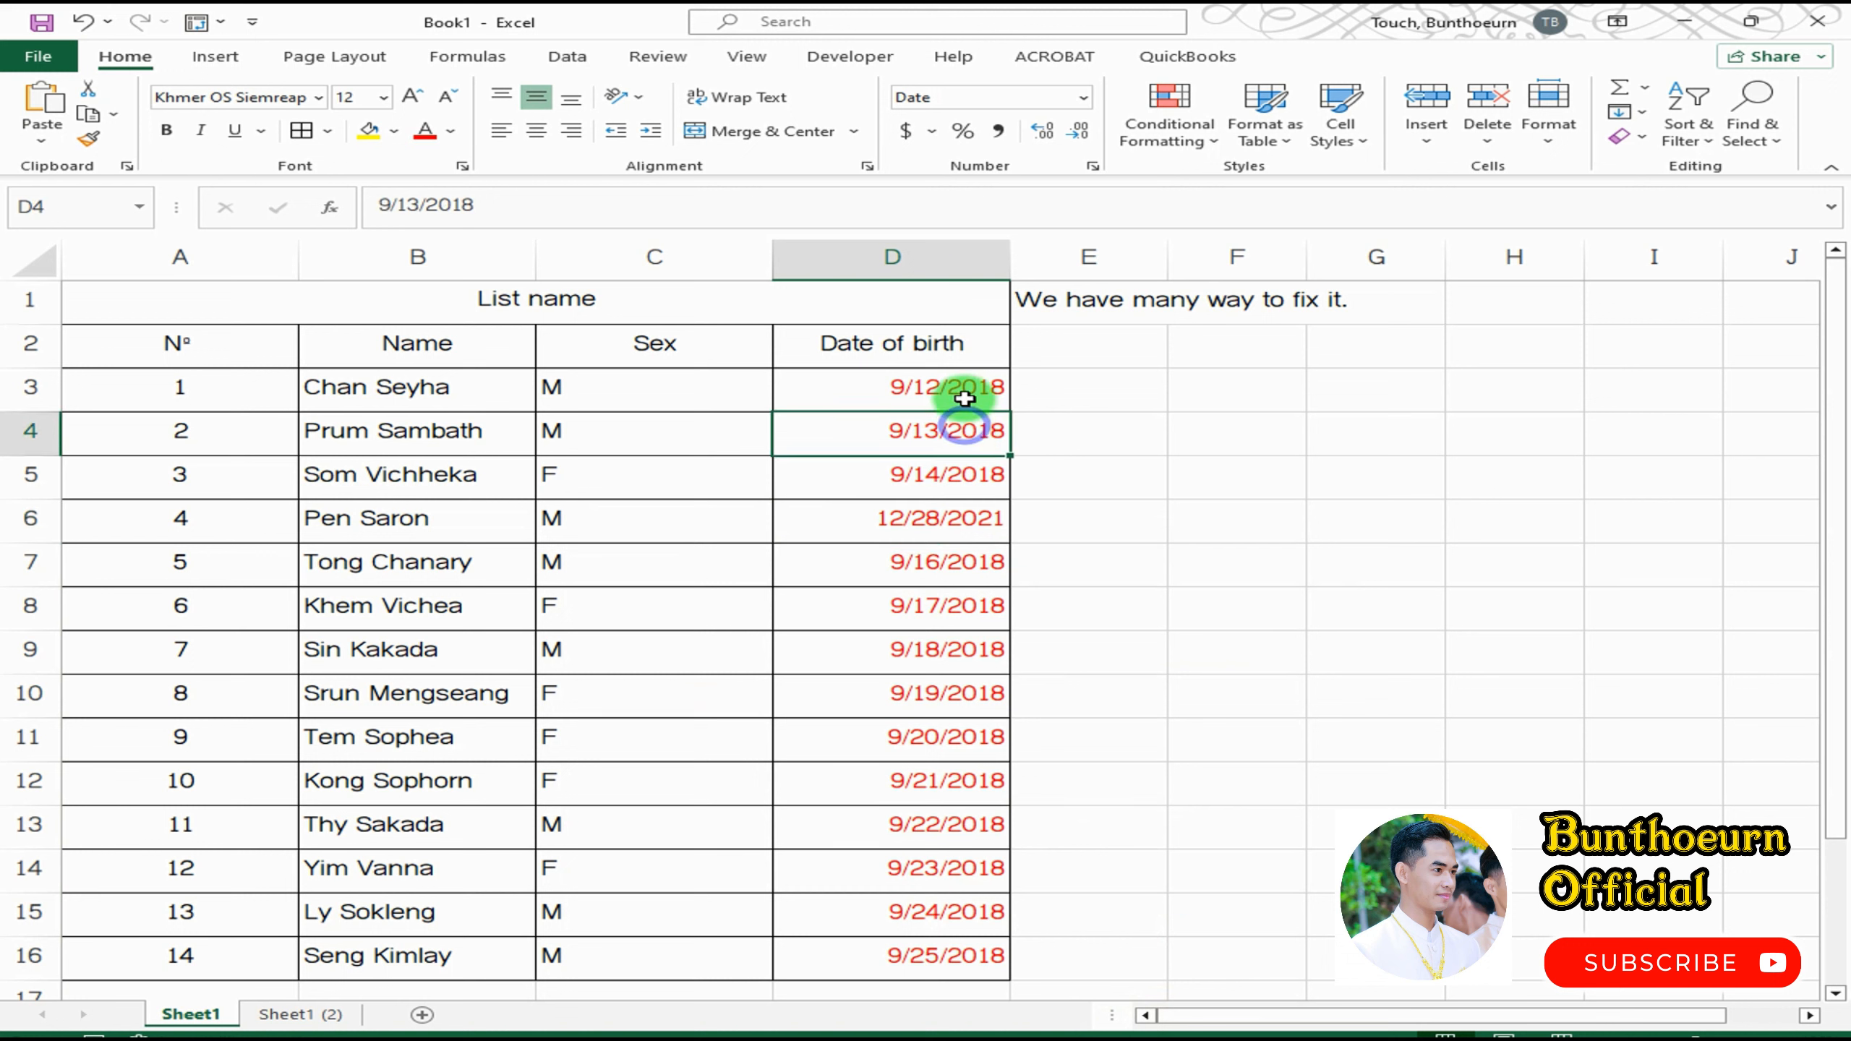
pyautogui.click(959, 386)
pyautogui.click(954, 528)
pyautogui.click(1124, 376)
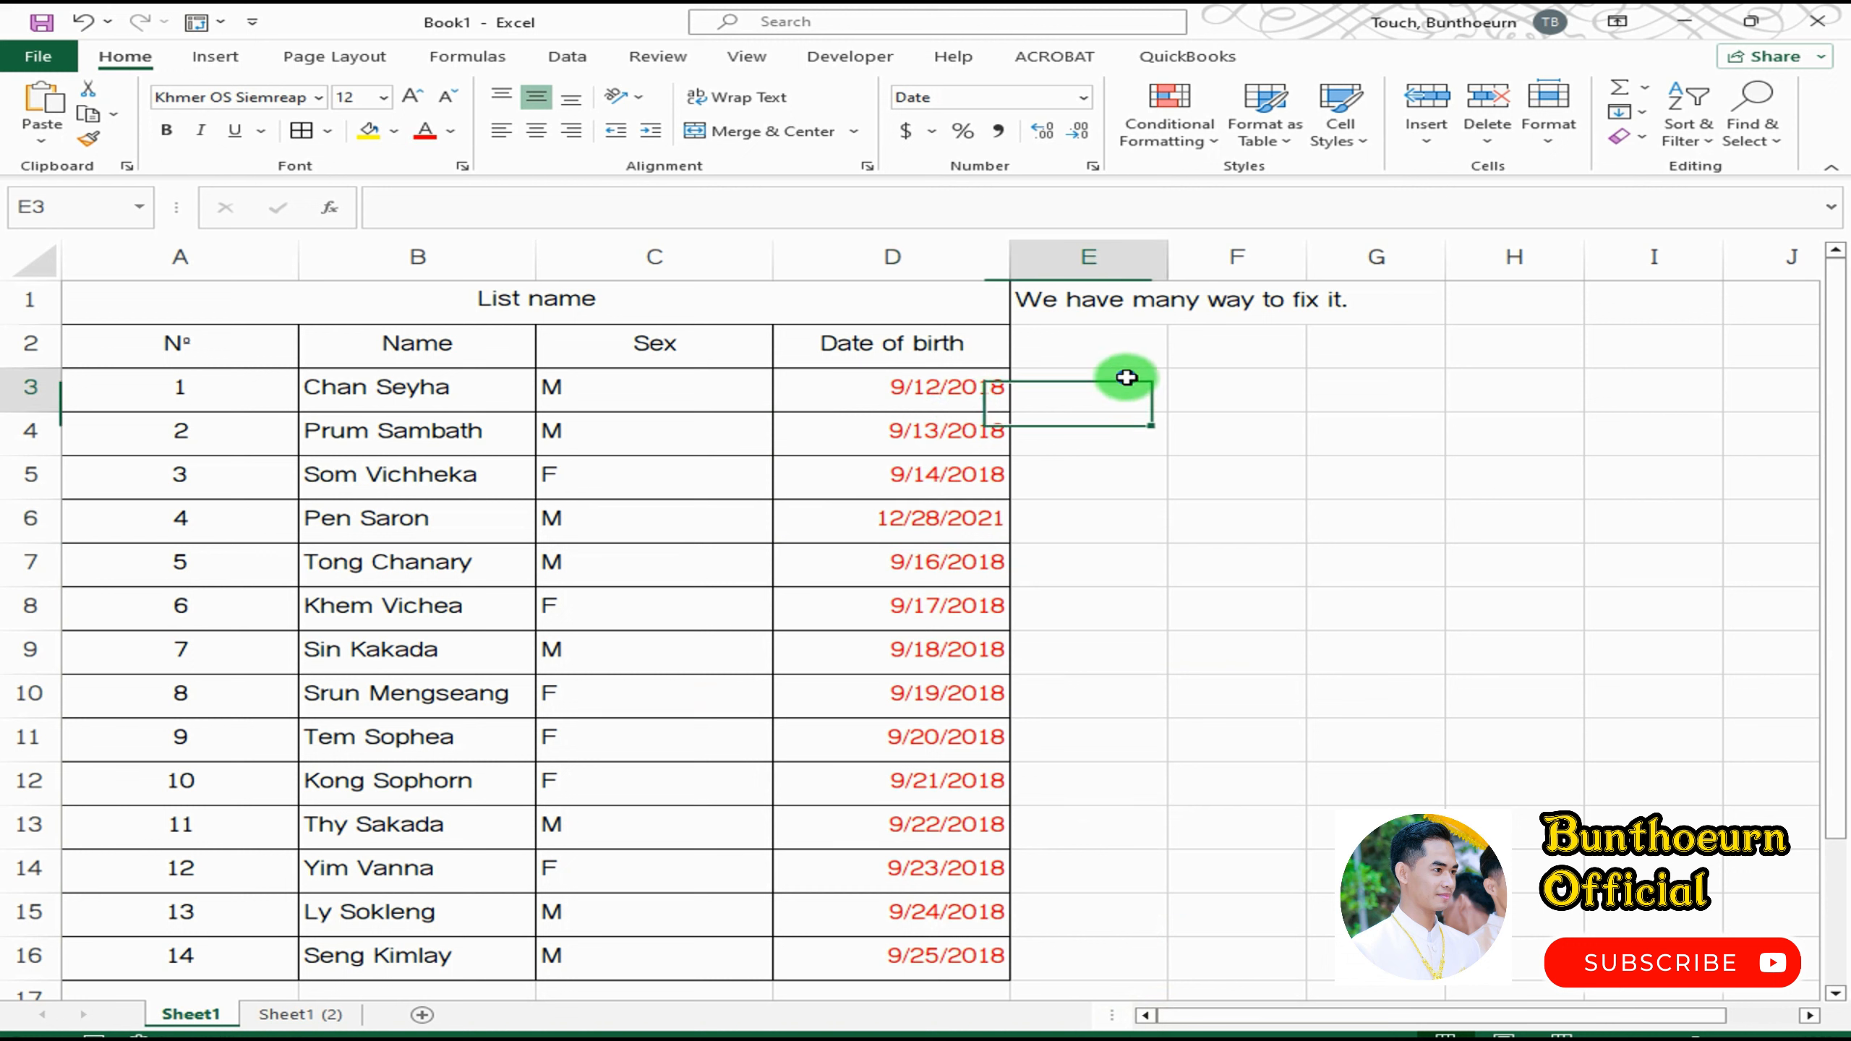
pyautogui.click(1173, 331)
pyautogui.click(1067, 445)
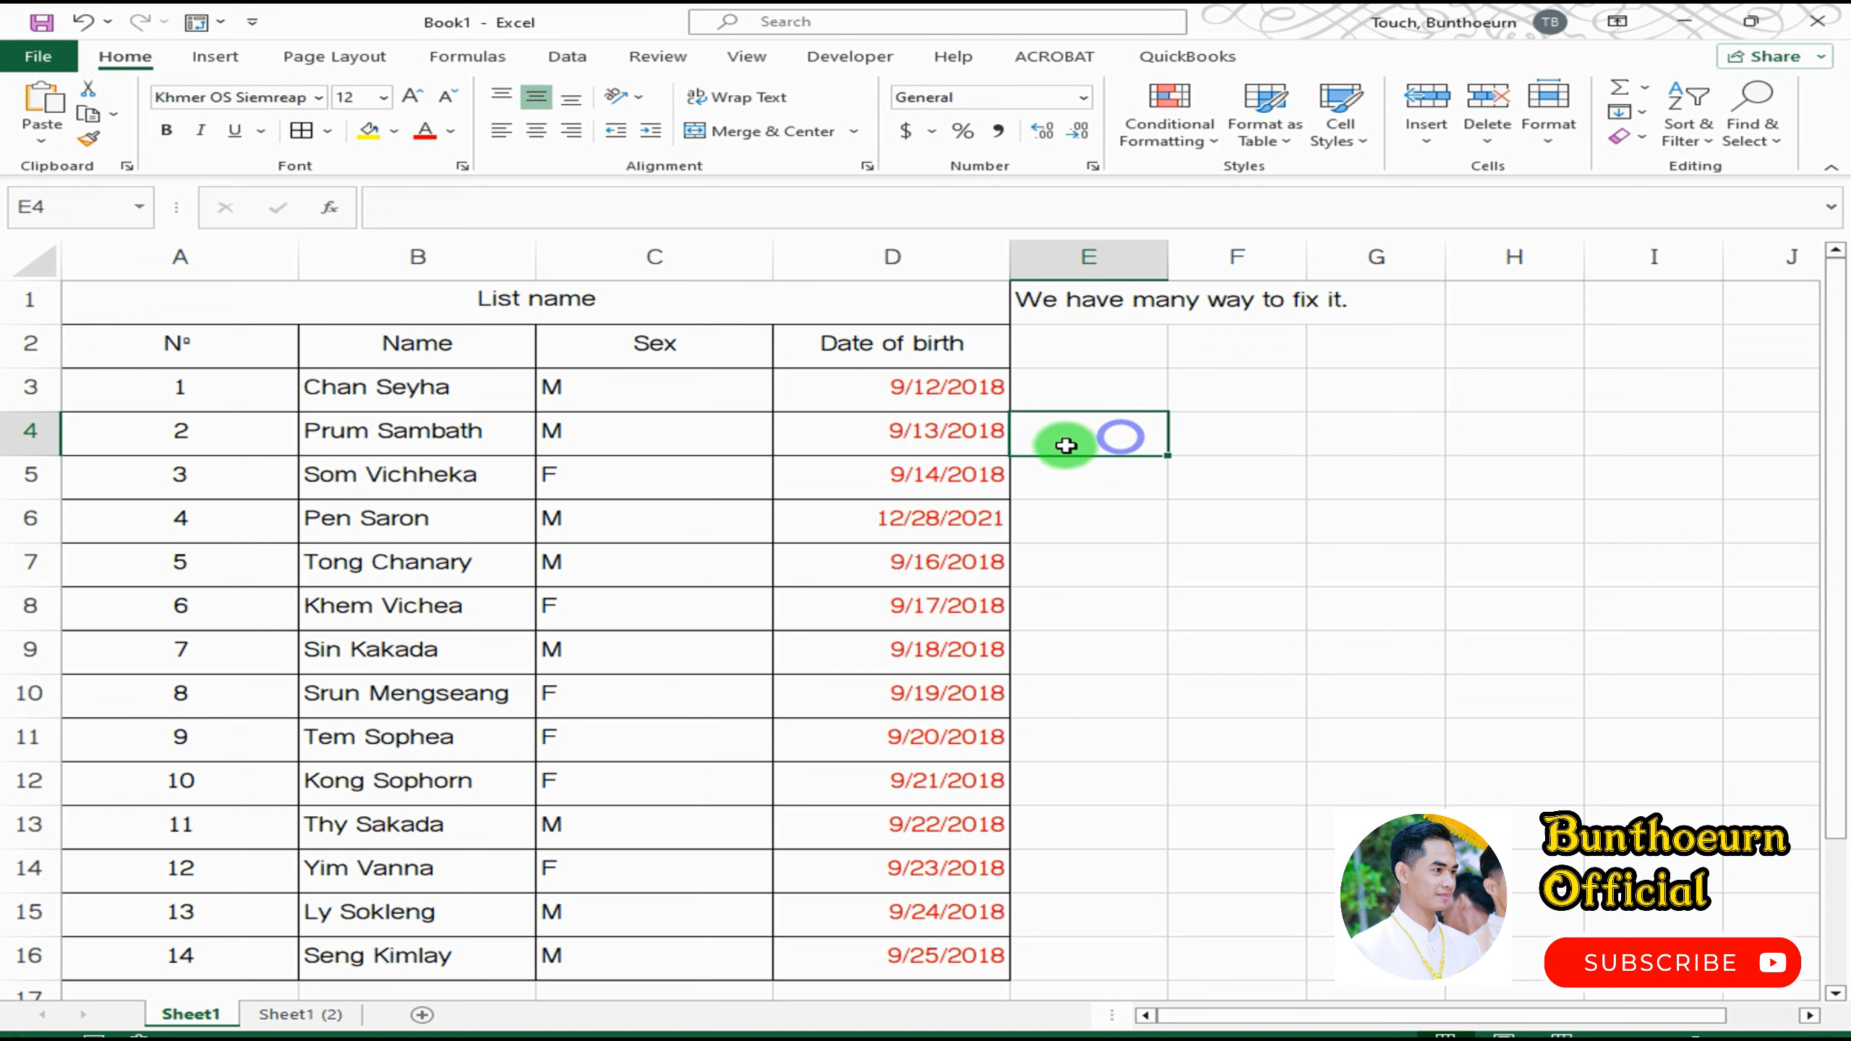
pyautogui.click(924, 449)
pyautogui.click(955, 384)
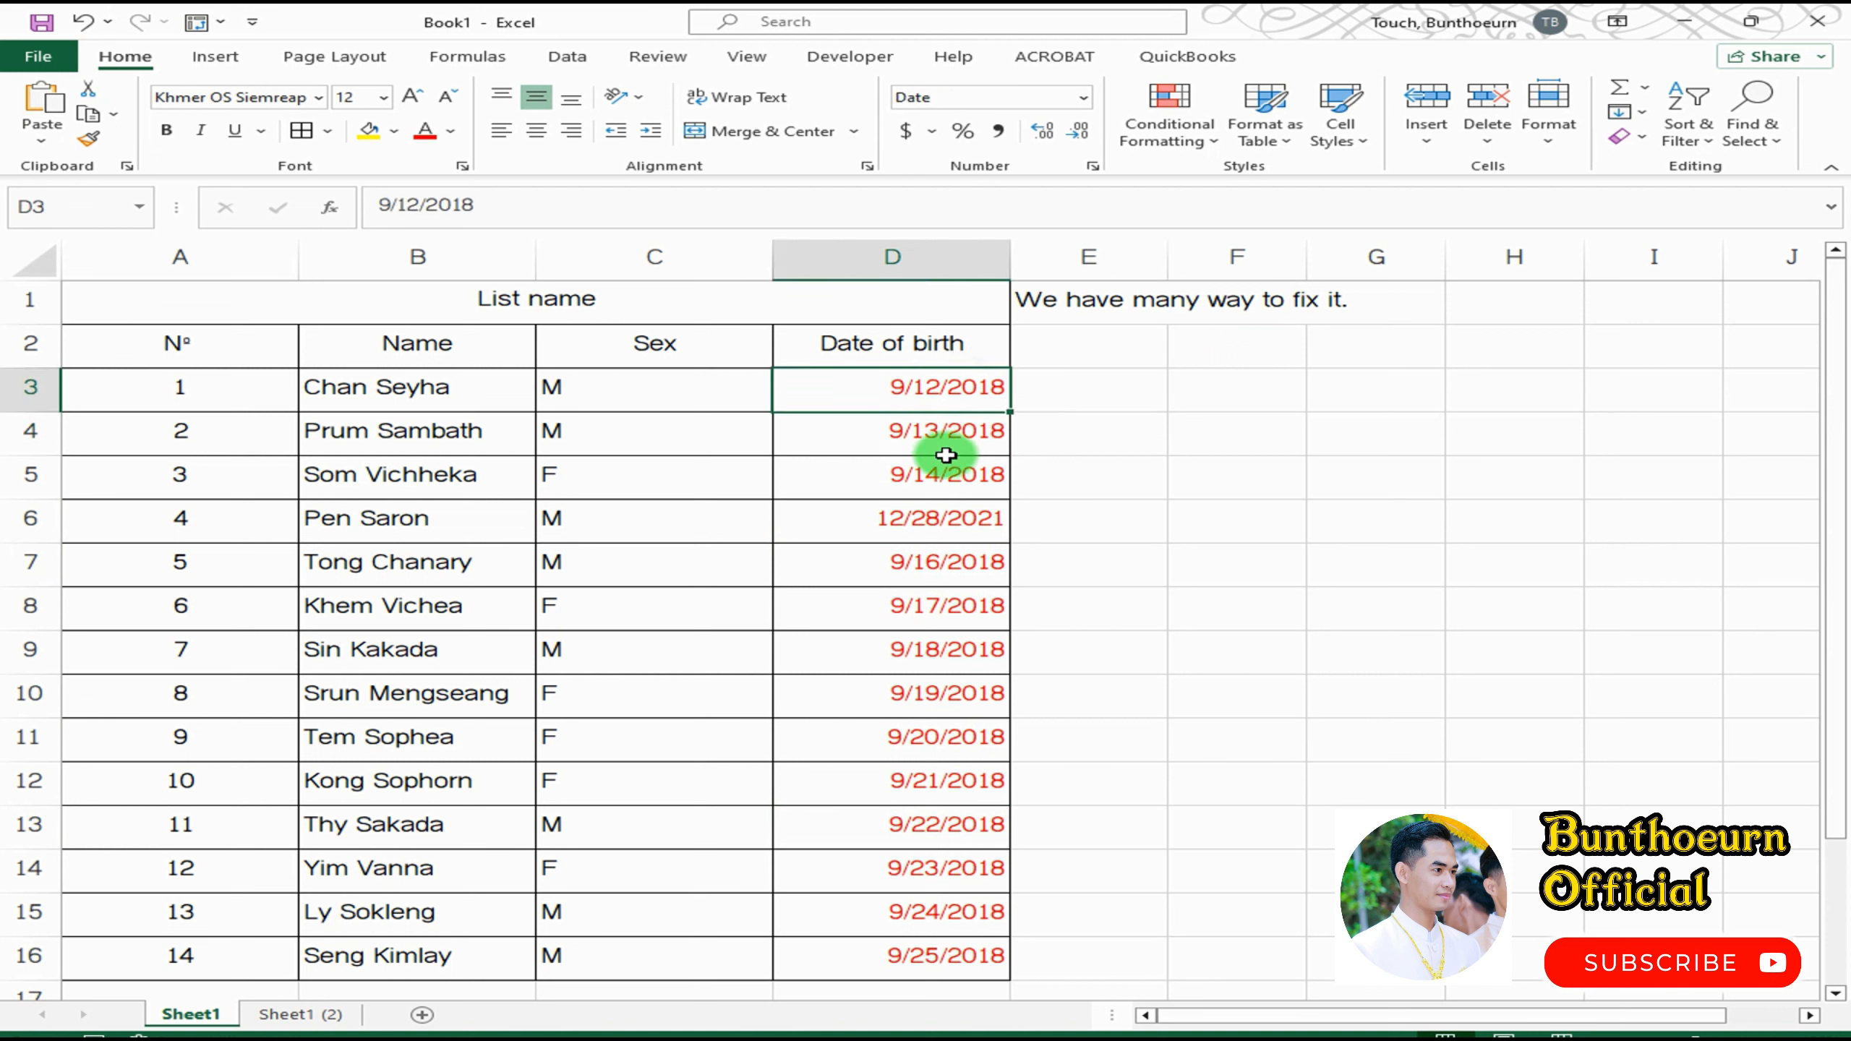
# - Undo the date formatting of D3:D16
pyautogui.hotkey('ctrl', 'z')
pyautogui.click(942, 552)
pyautogui.click(953, 399)
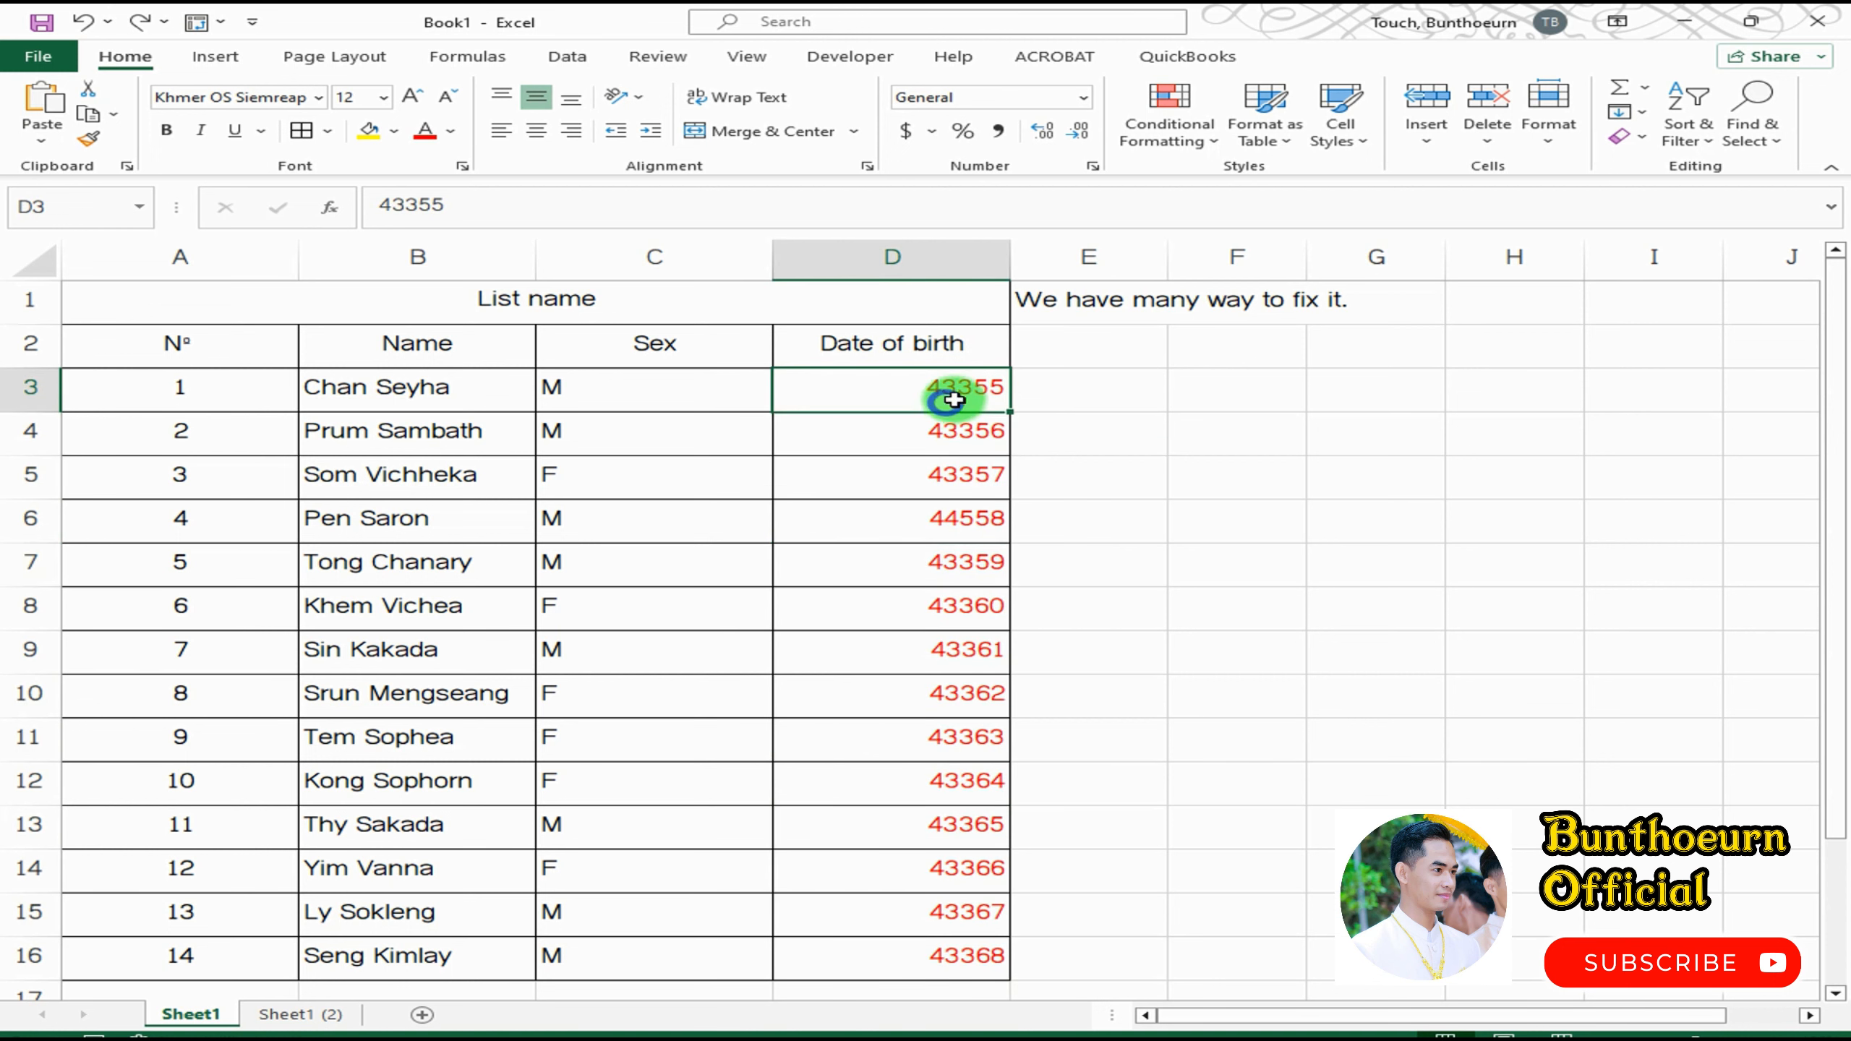
# - Enter the note "We can use this foumular" in cell E2
pyautogui.click(1053, 385)
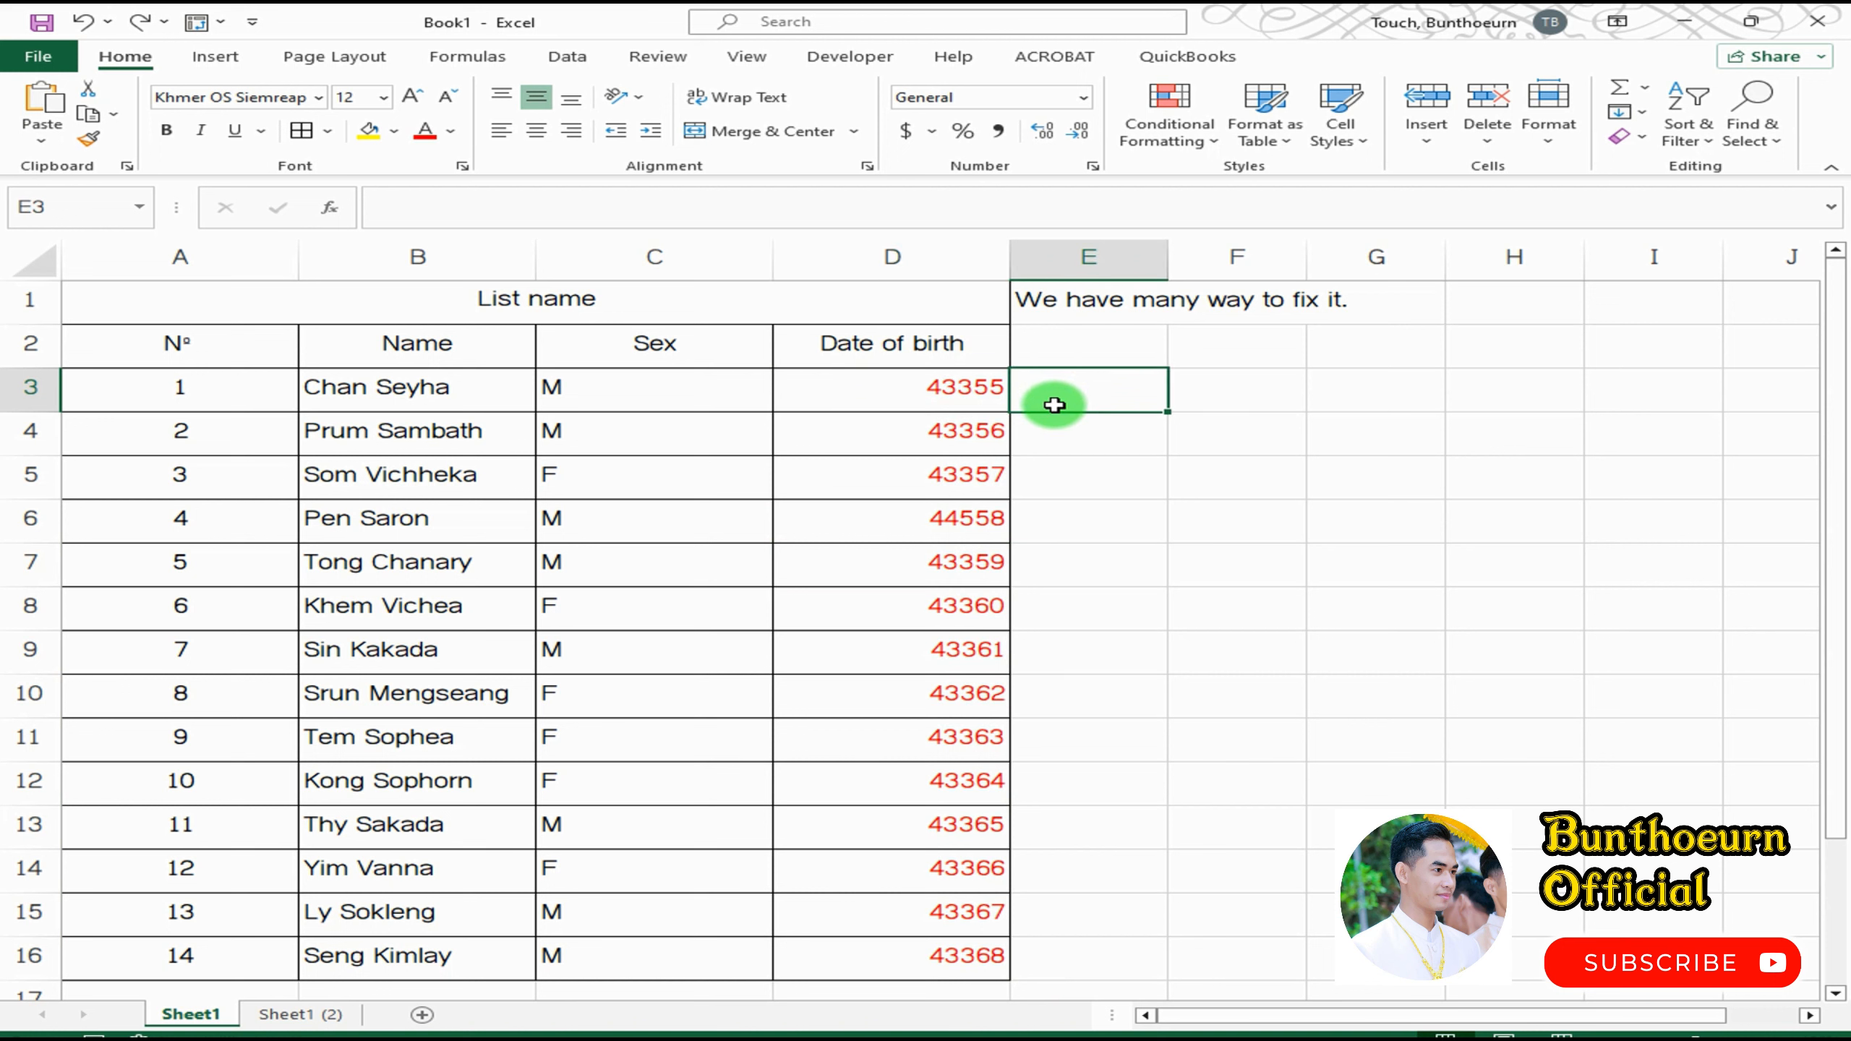
pyautogui.click(1091, 363)
pyautogui.write('W')
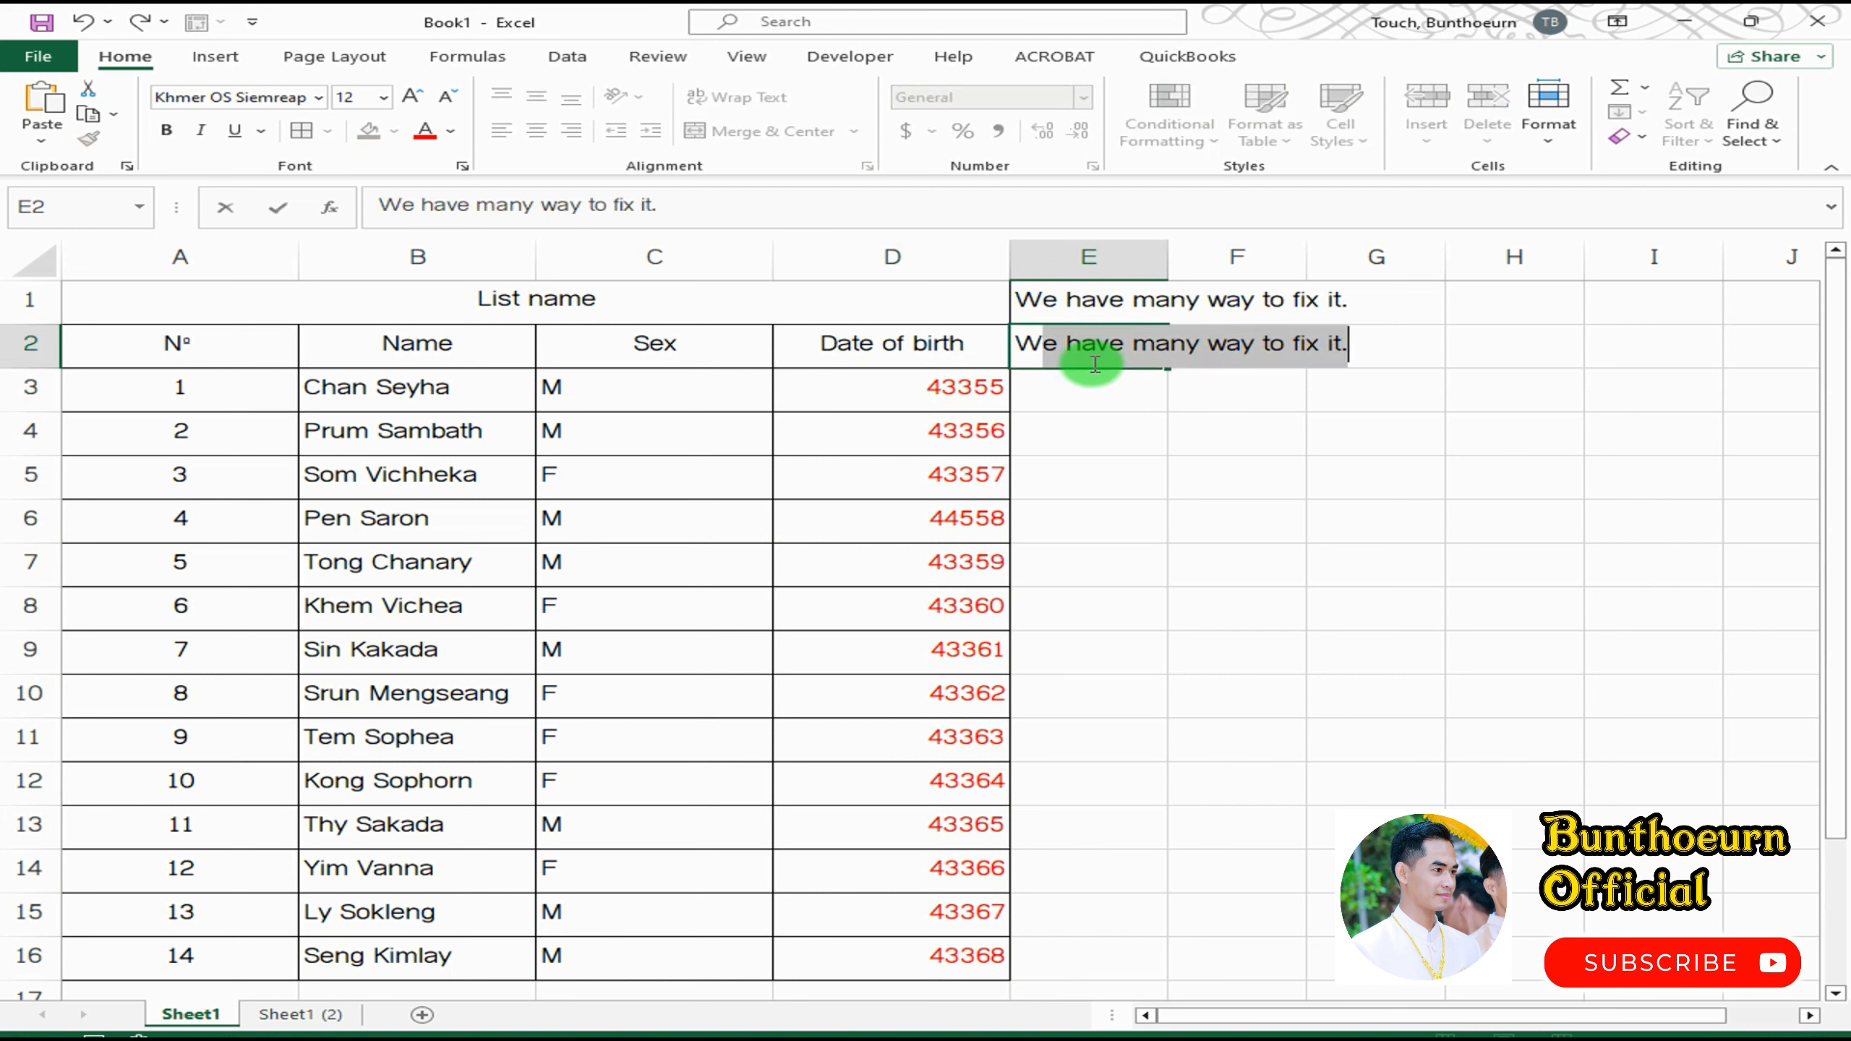
pyautogui.write('e can use this foumular')
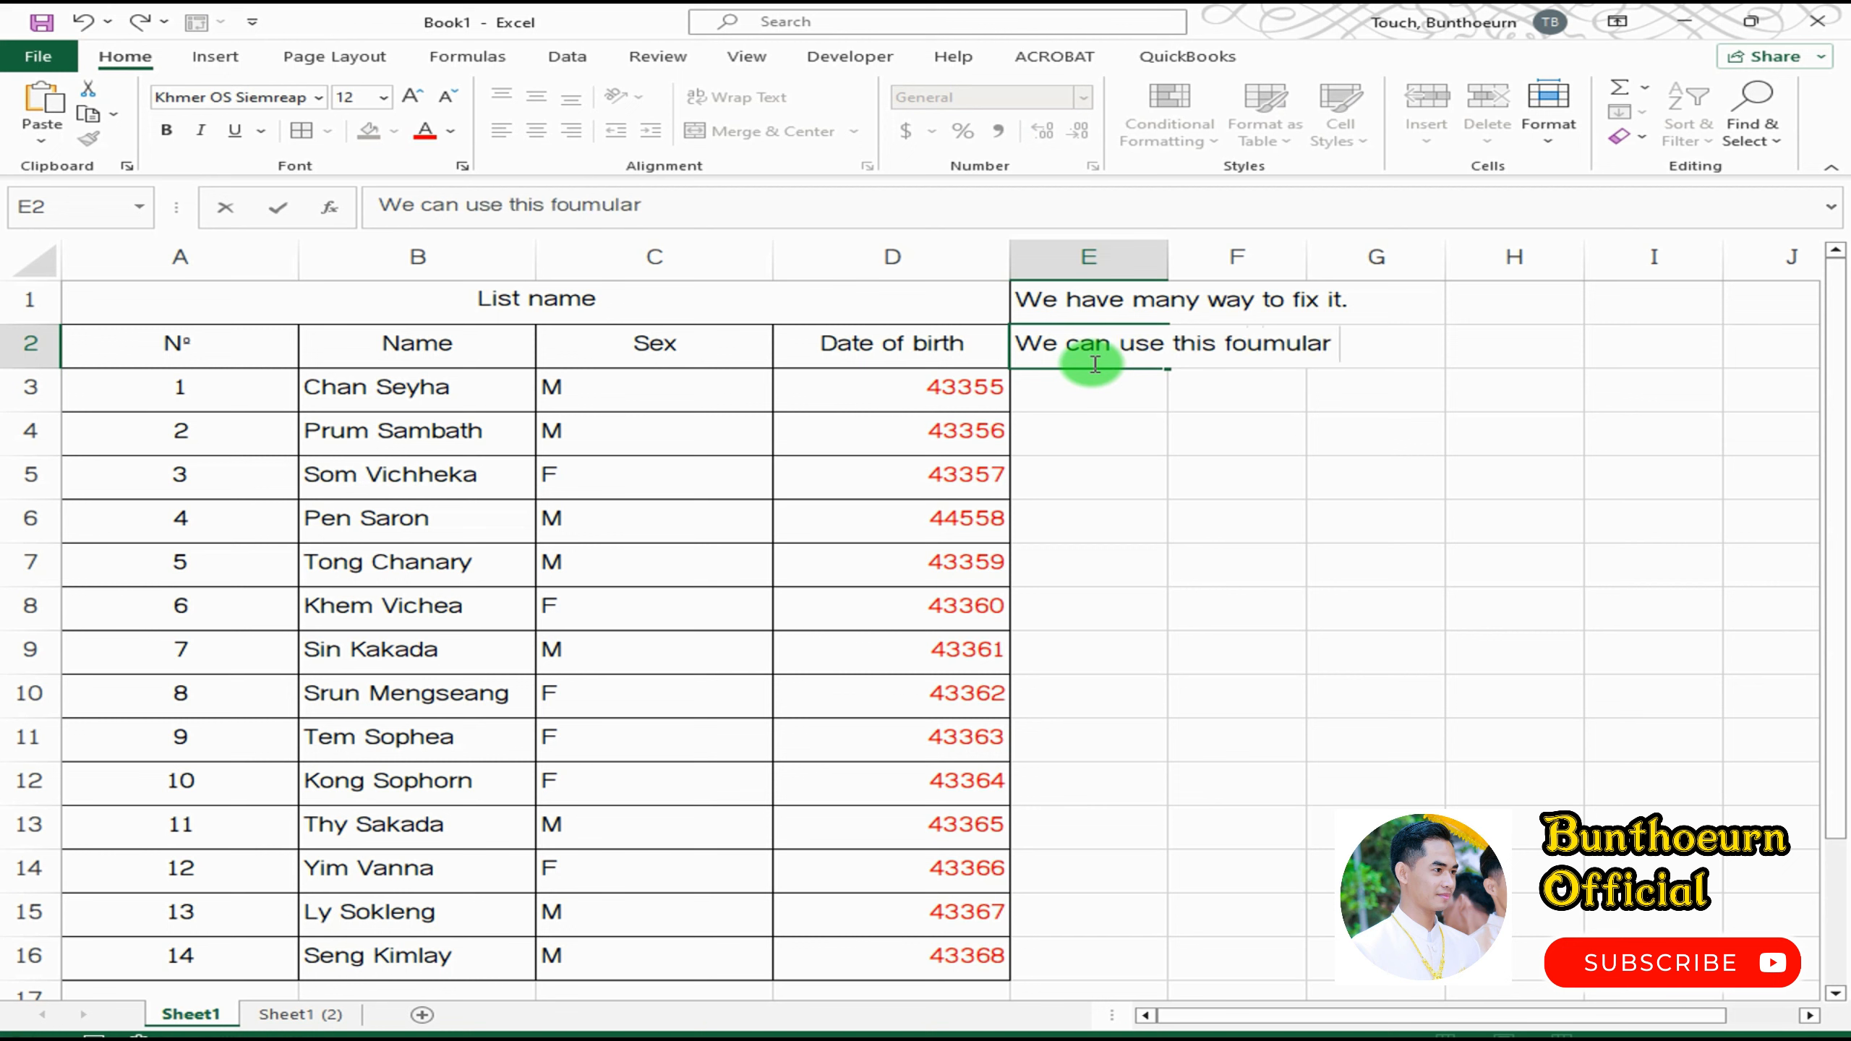
pyautogui.press('Return')
# - Enter the formula =TEXT( D3,"dd/mmm/yyyy" ) in cell E3 to convert the first Date of birth value
pyautogui.write('=')
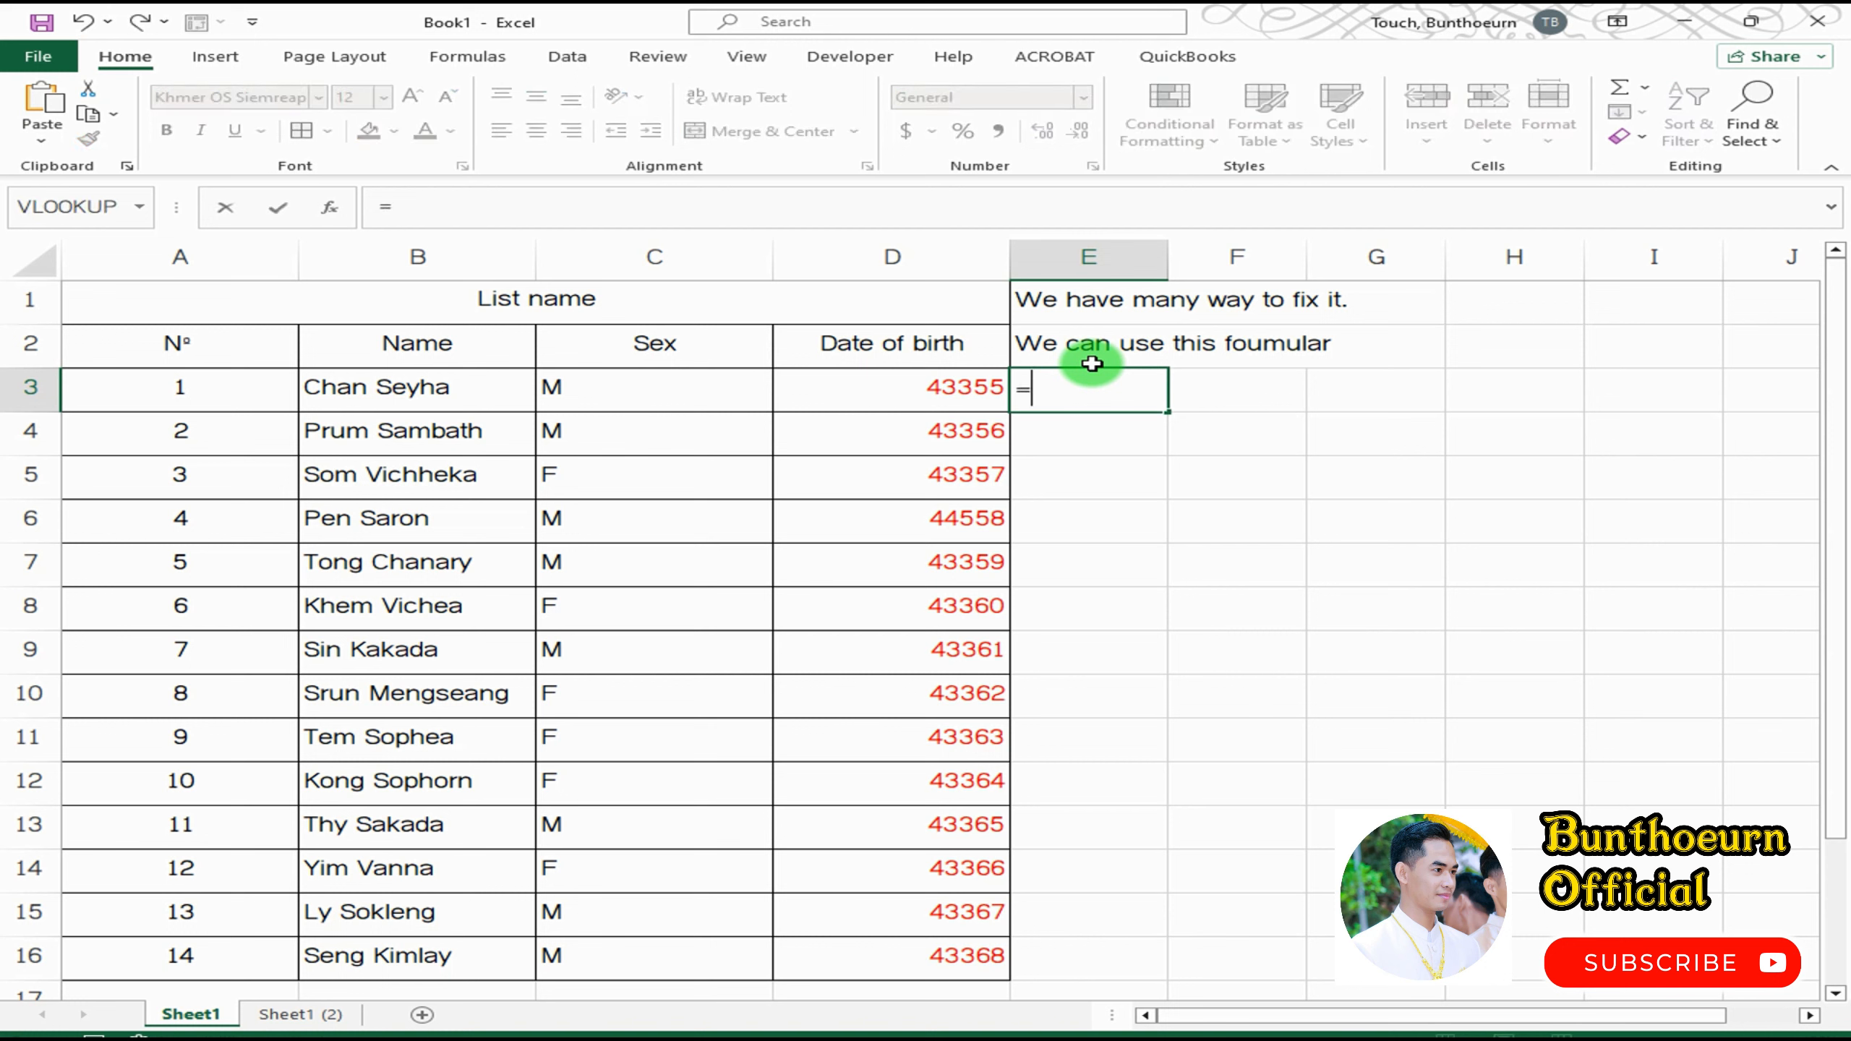
pyautogui.write('te')
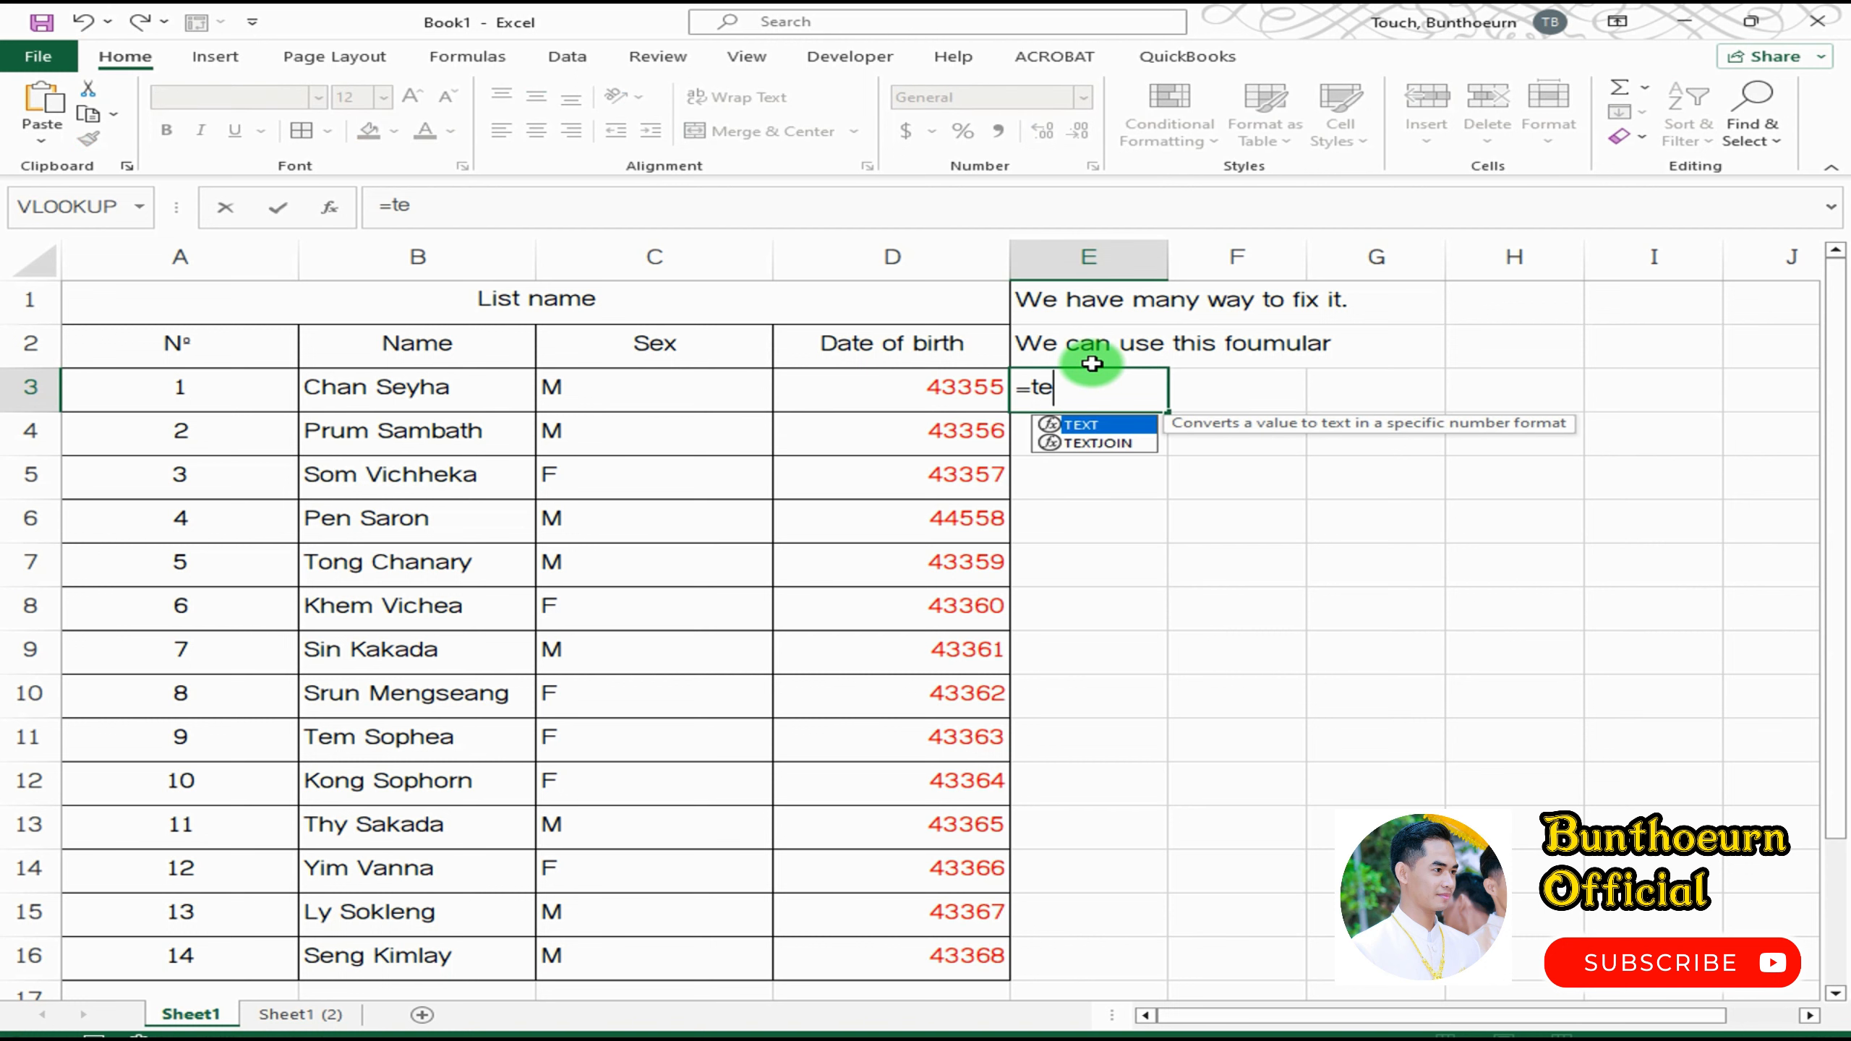
pyautogui.write('xt')
pyautogui.press('Tab')
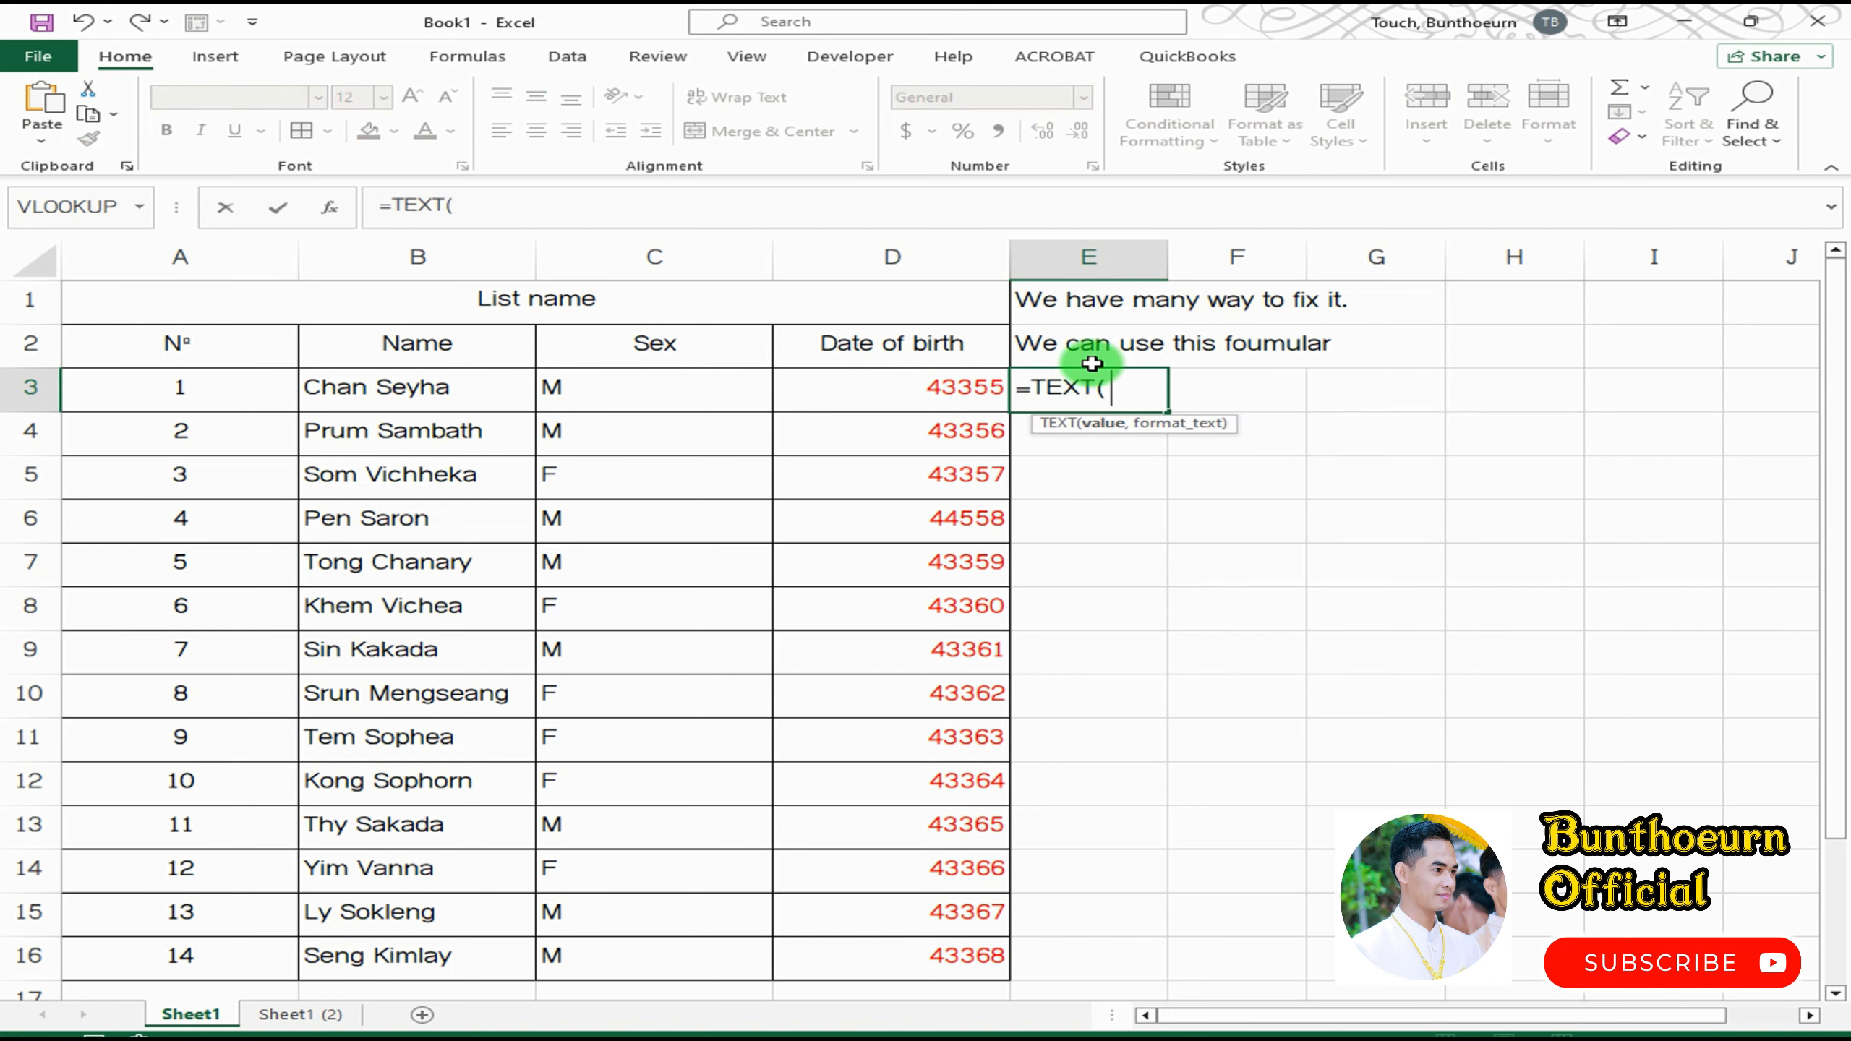
pyautogui.click(902, 389)
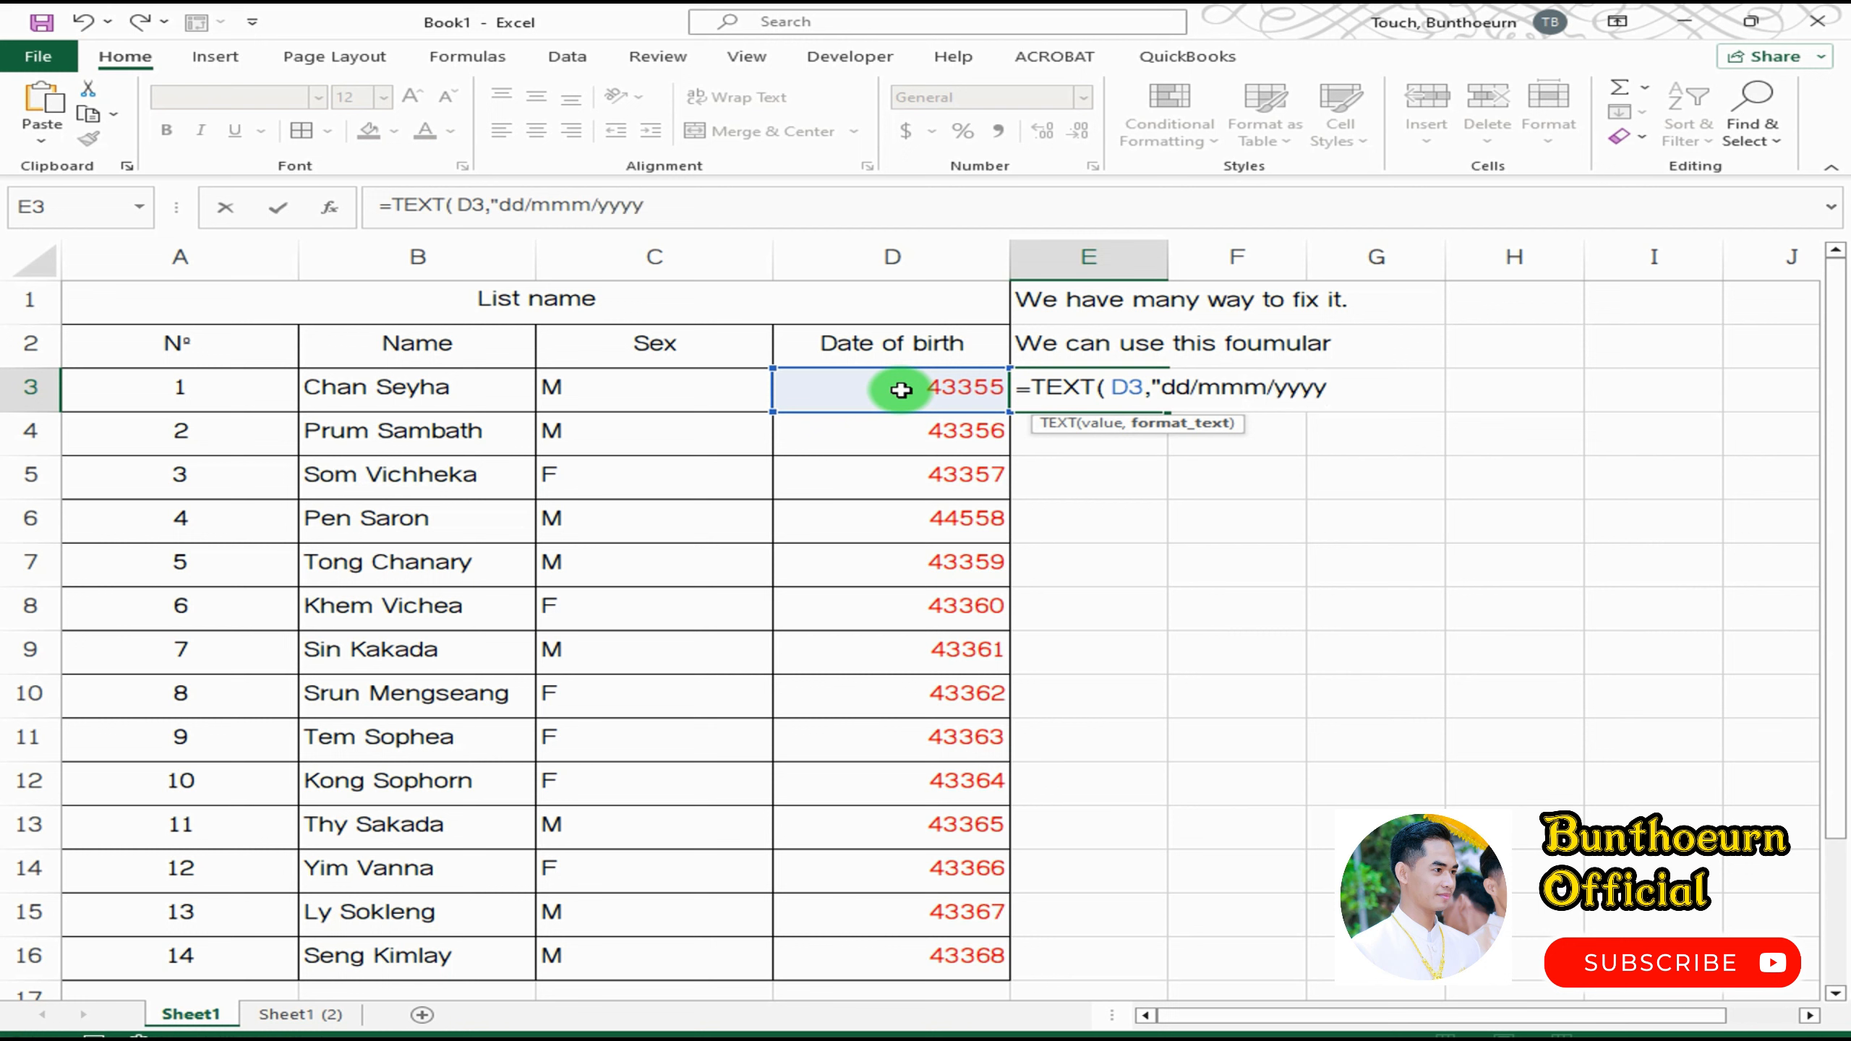
pyautogui.write('" )')
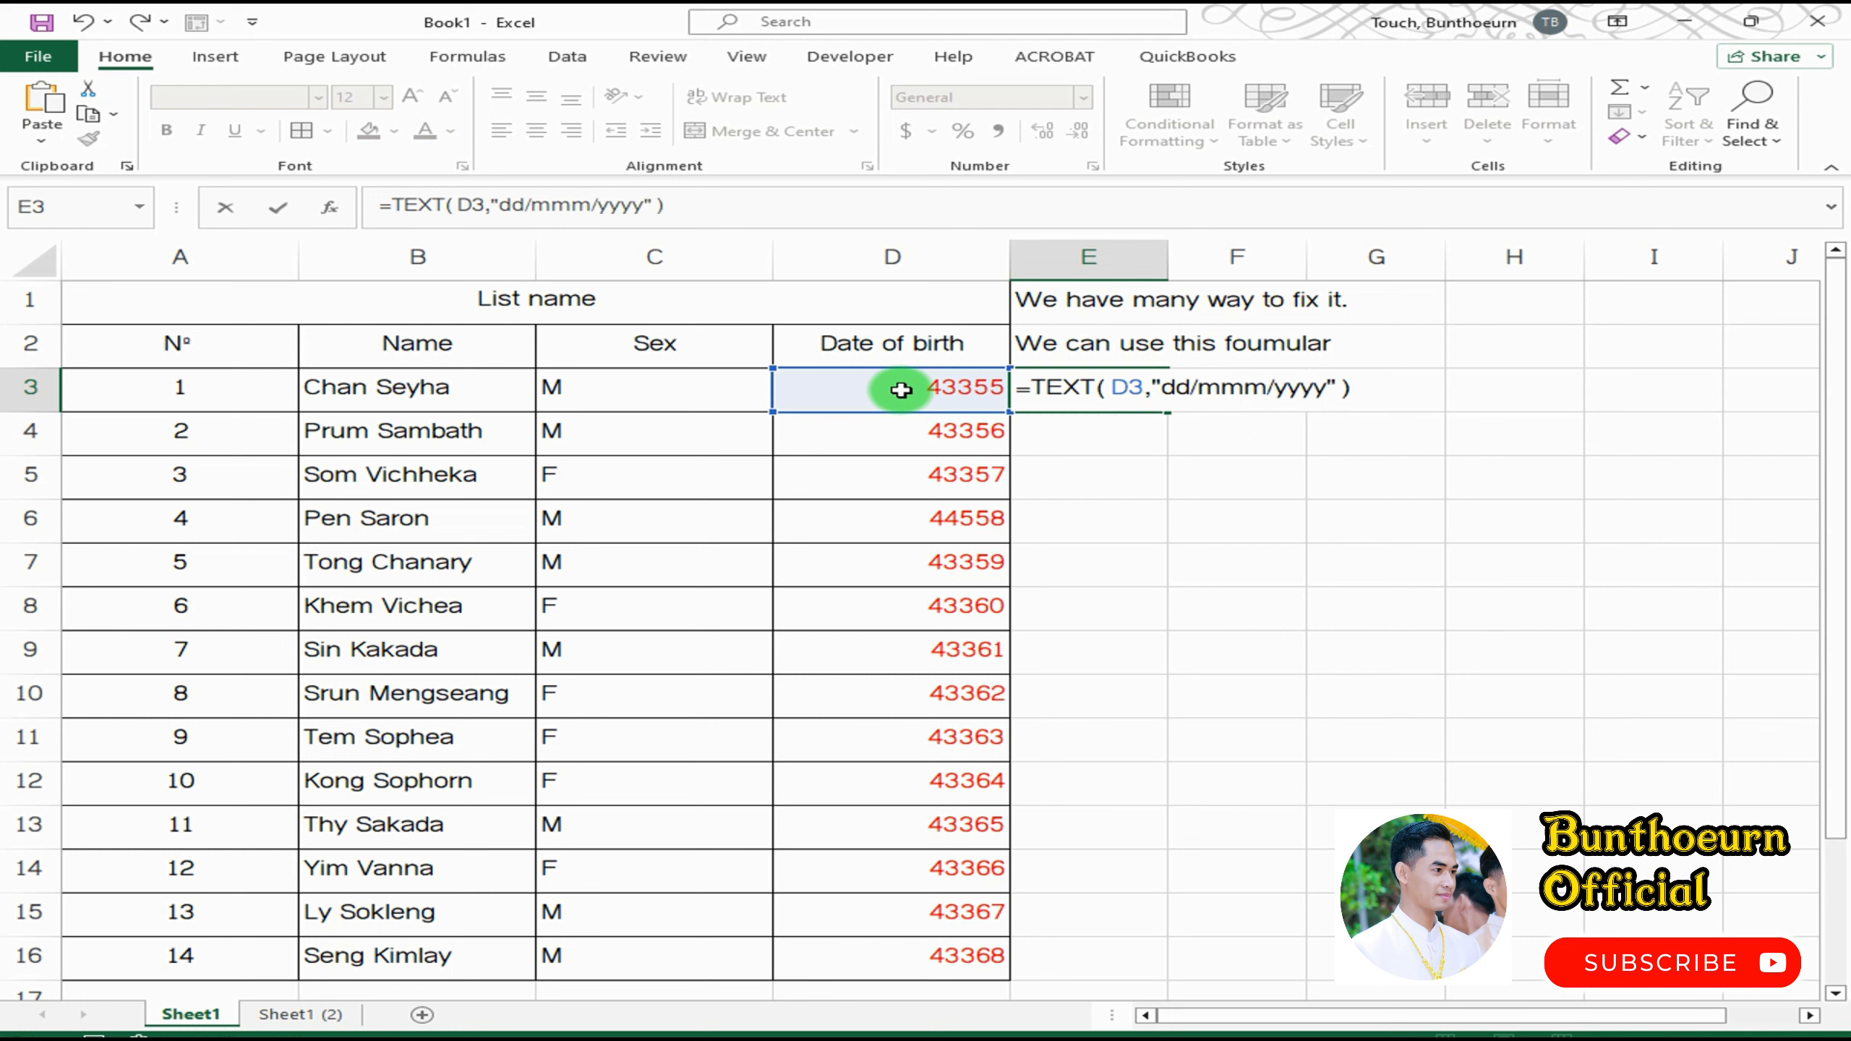
pyautogui.press('Return')
pyautogui.click(1020, 357)
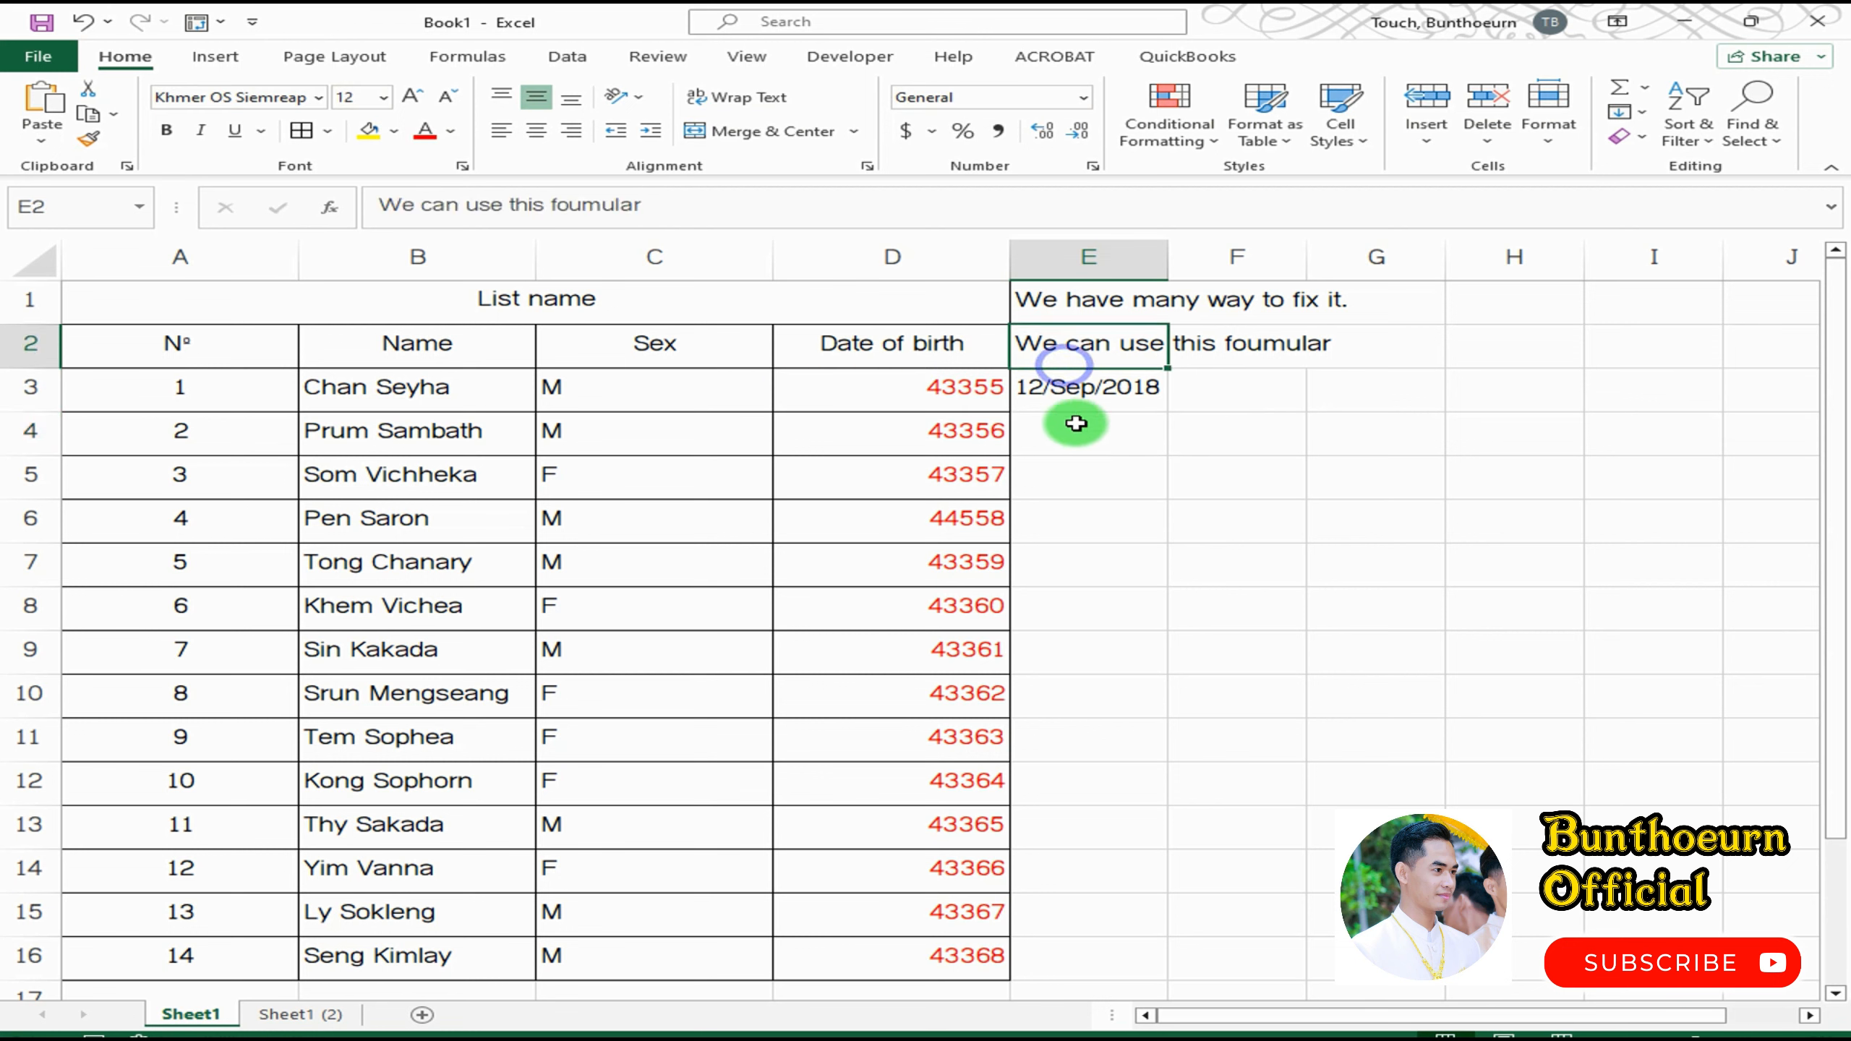
pyautogui.click(1075, 428)
pyautogui.click(1084, 401)
pyautogui.click(1099, 512)
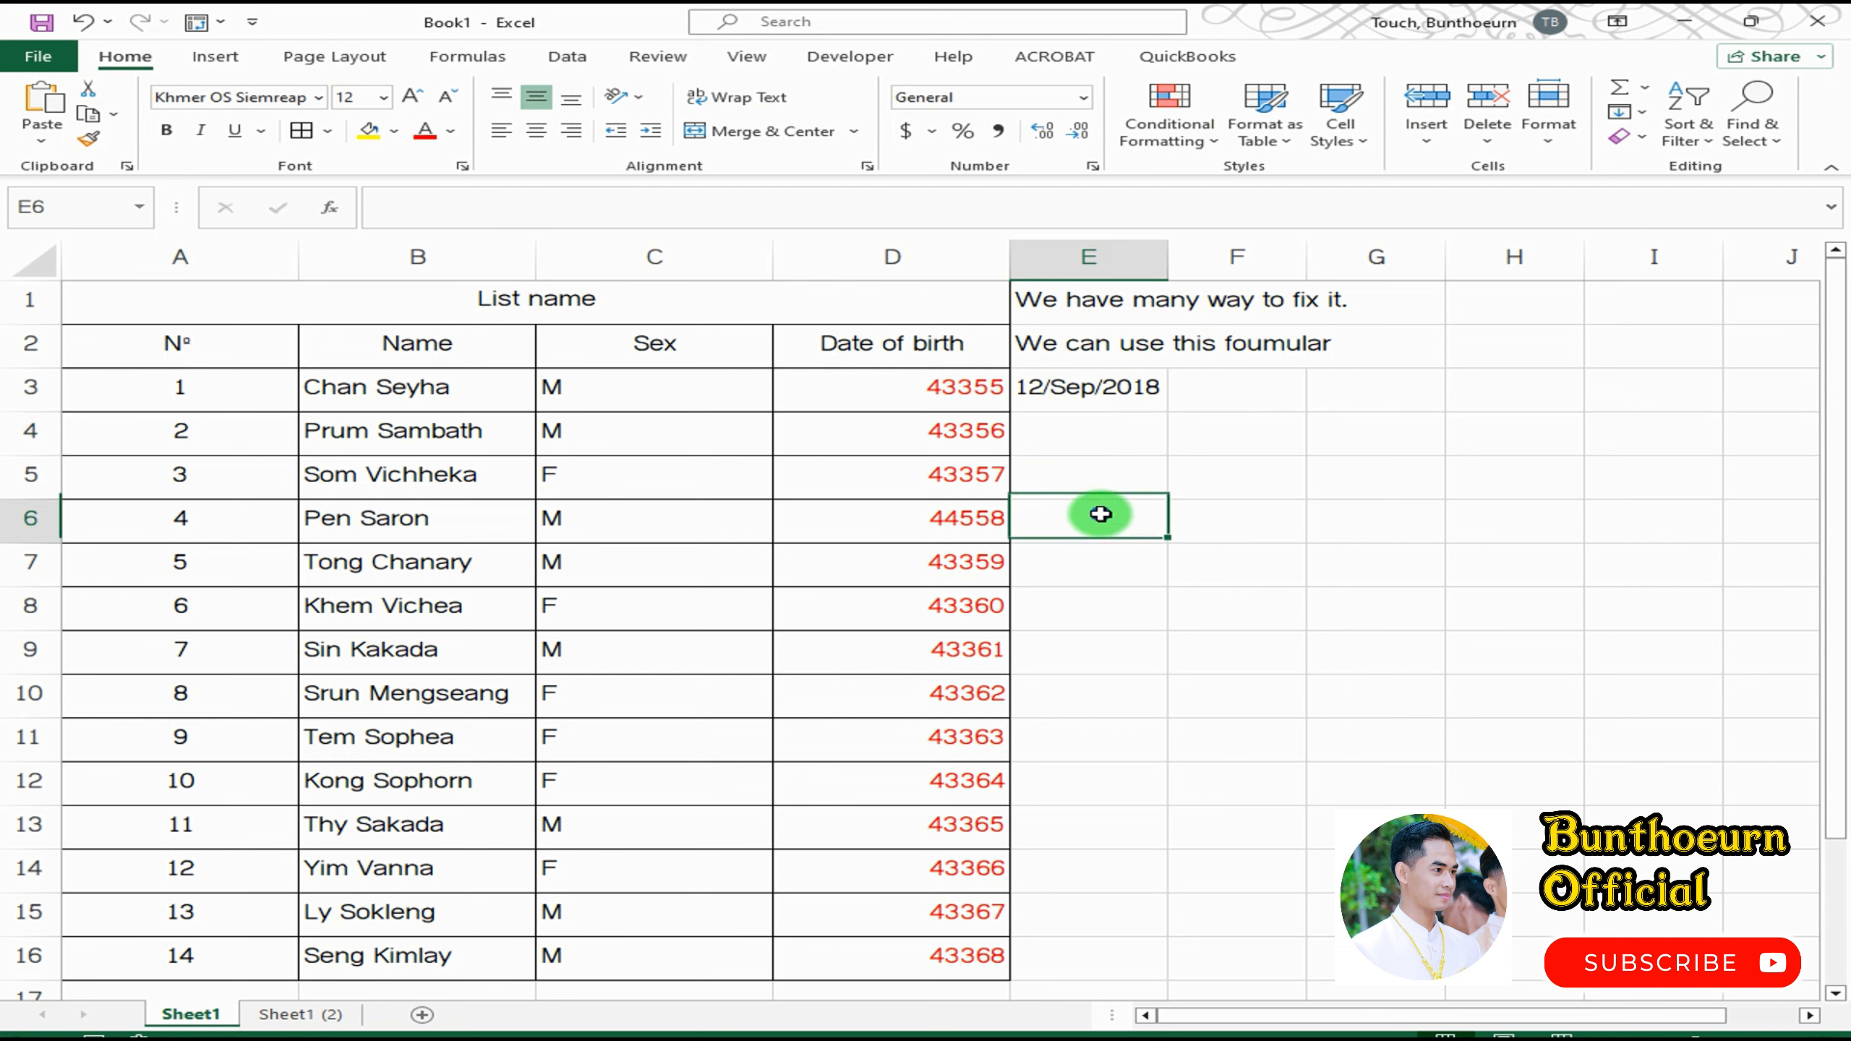
# - Copy the TEXT formula from E3 and paste it into E4:E16
pyautogui.click(1076, 397)
pyautogui.rightClick(1073, 396)
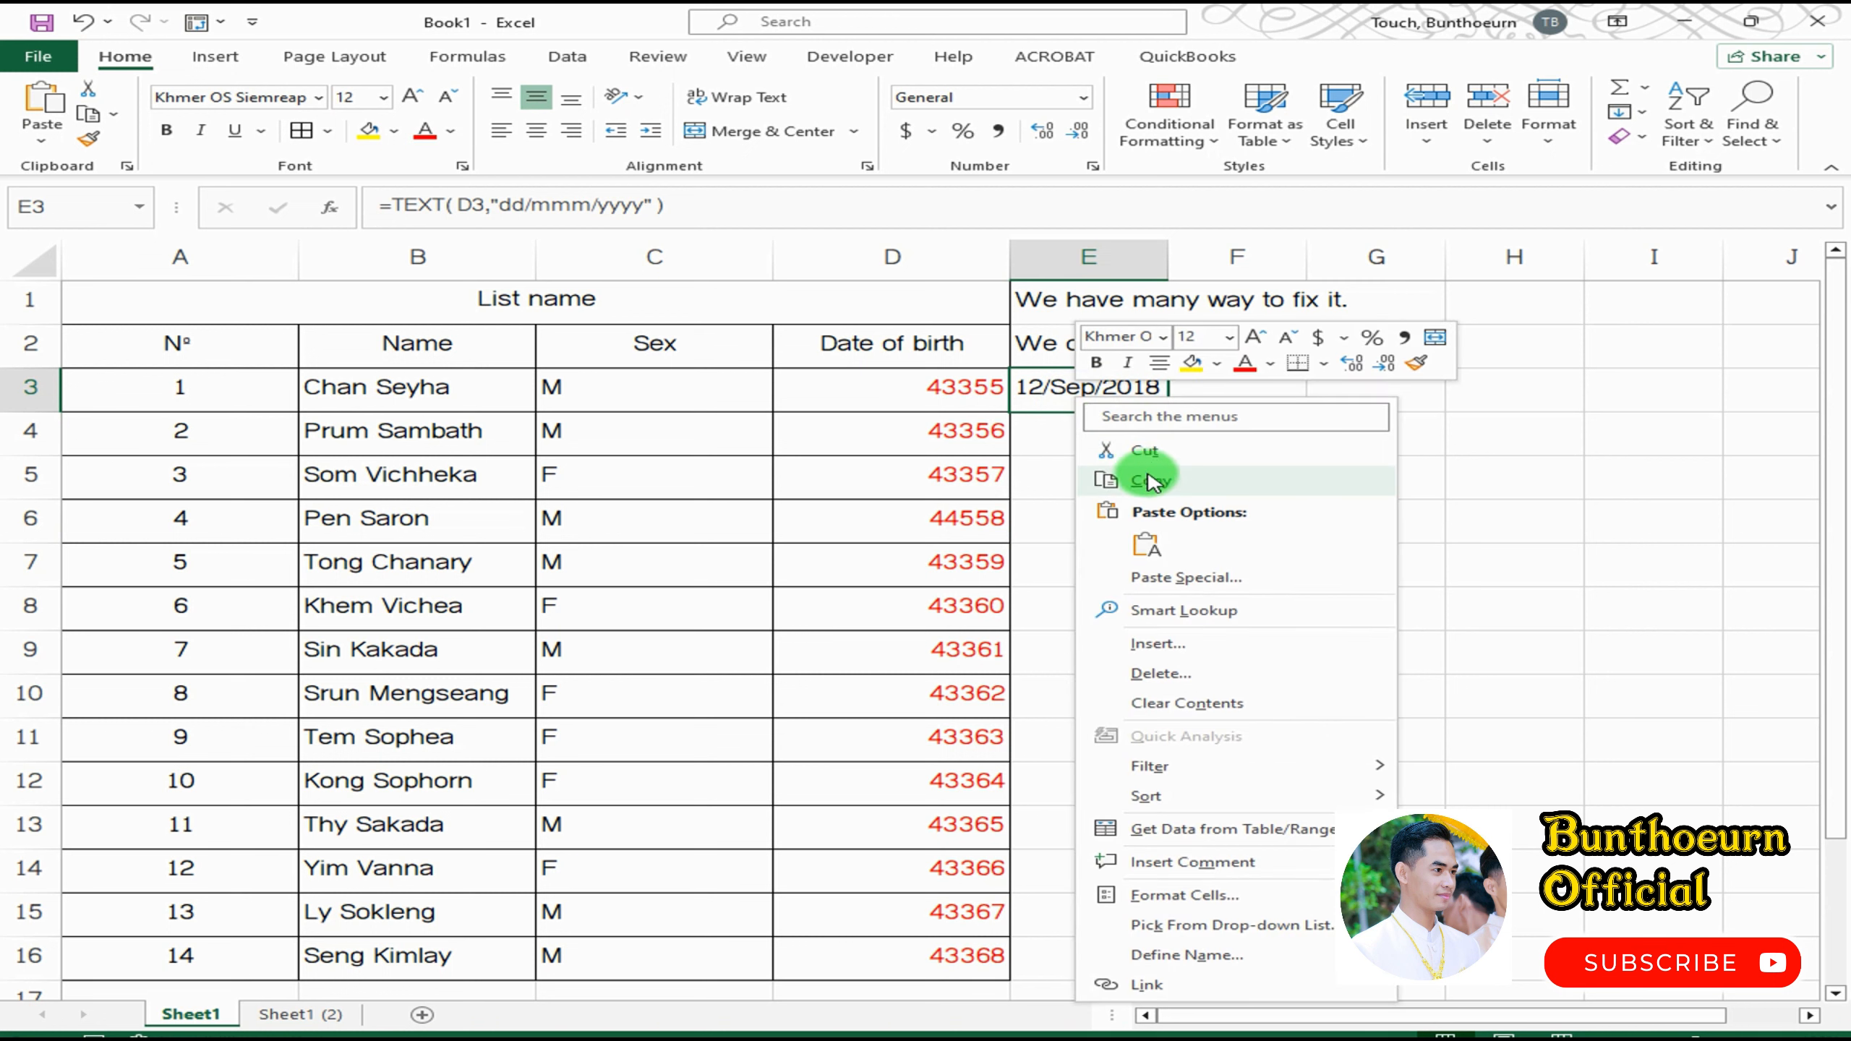
pyautogui.click(1137, 466)
pyautogui.moveTo(1075, 426); pyautogui.dragTo(1094, 961)
pyautogui.rightClick(1053, 703)
pyautogui.click(1121, 252)
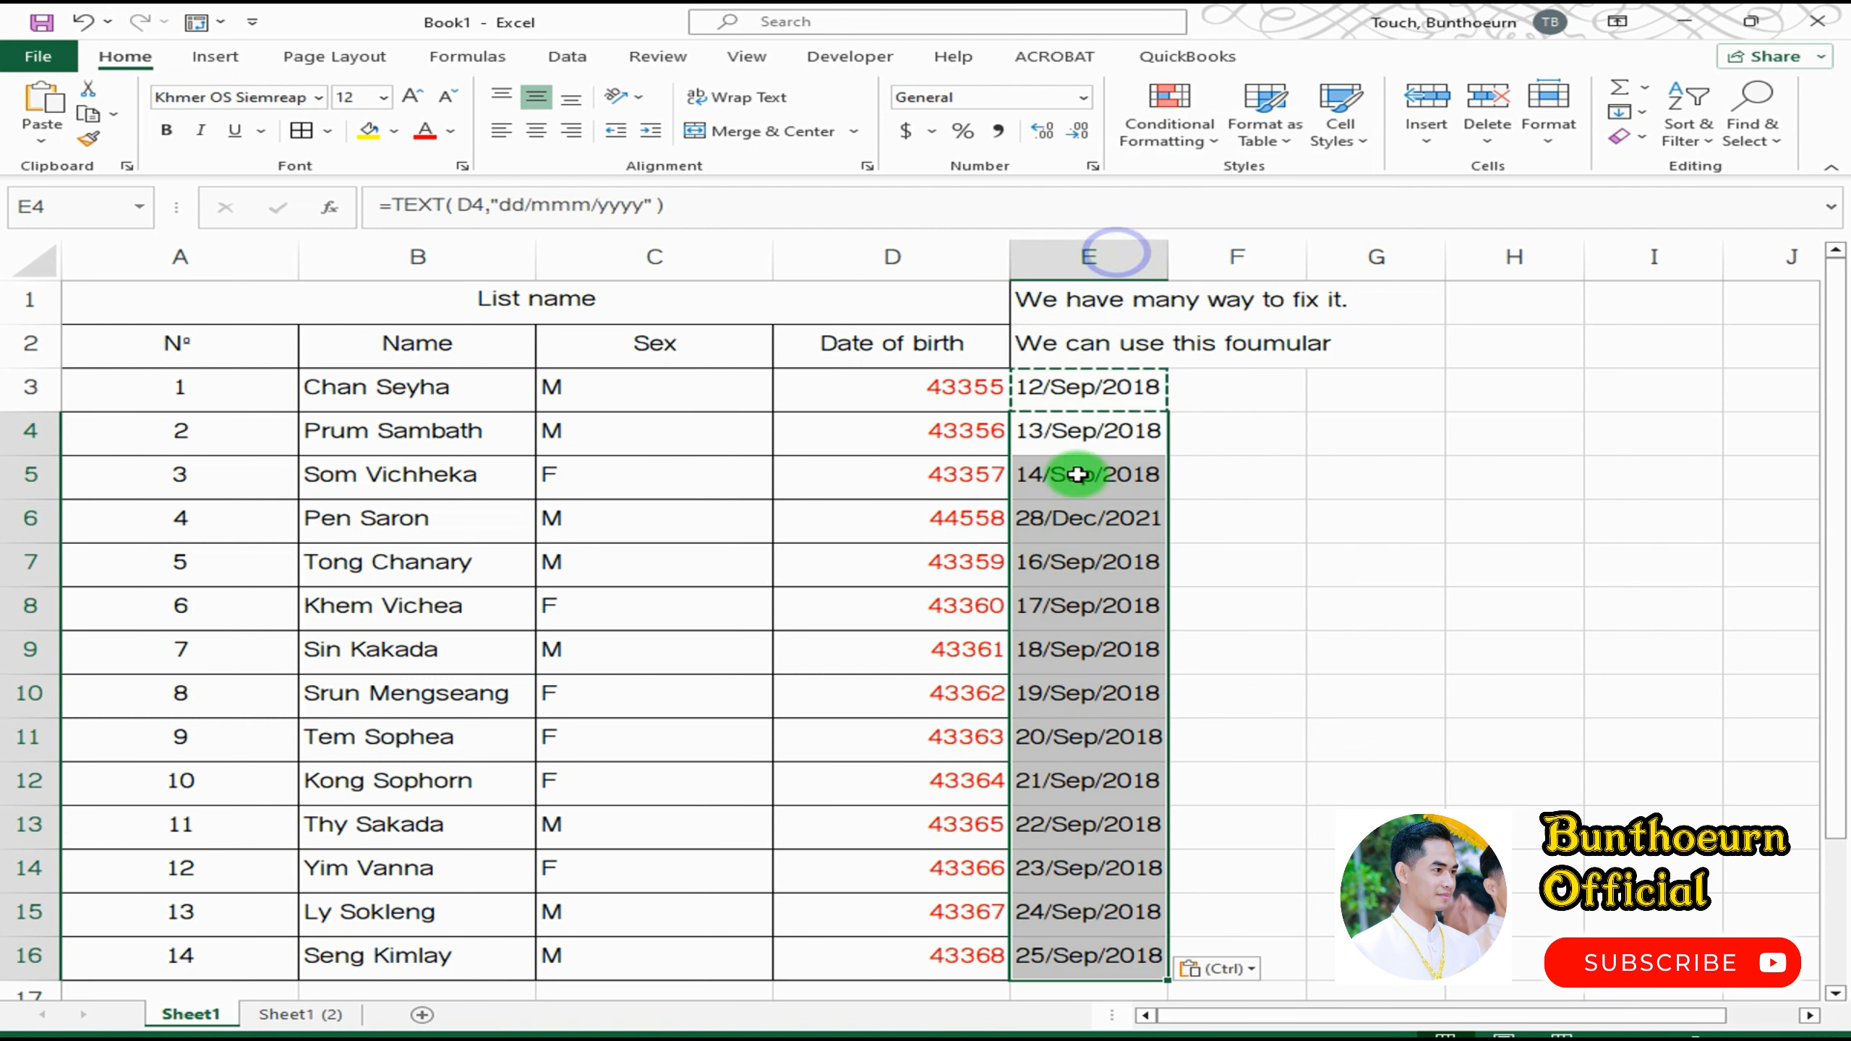
pyautogui.click(1067, 587)
pyautogui.click(1056, 525)
pyautogui.click(1000, 488)
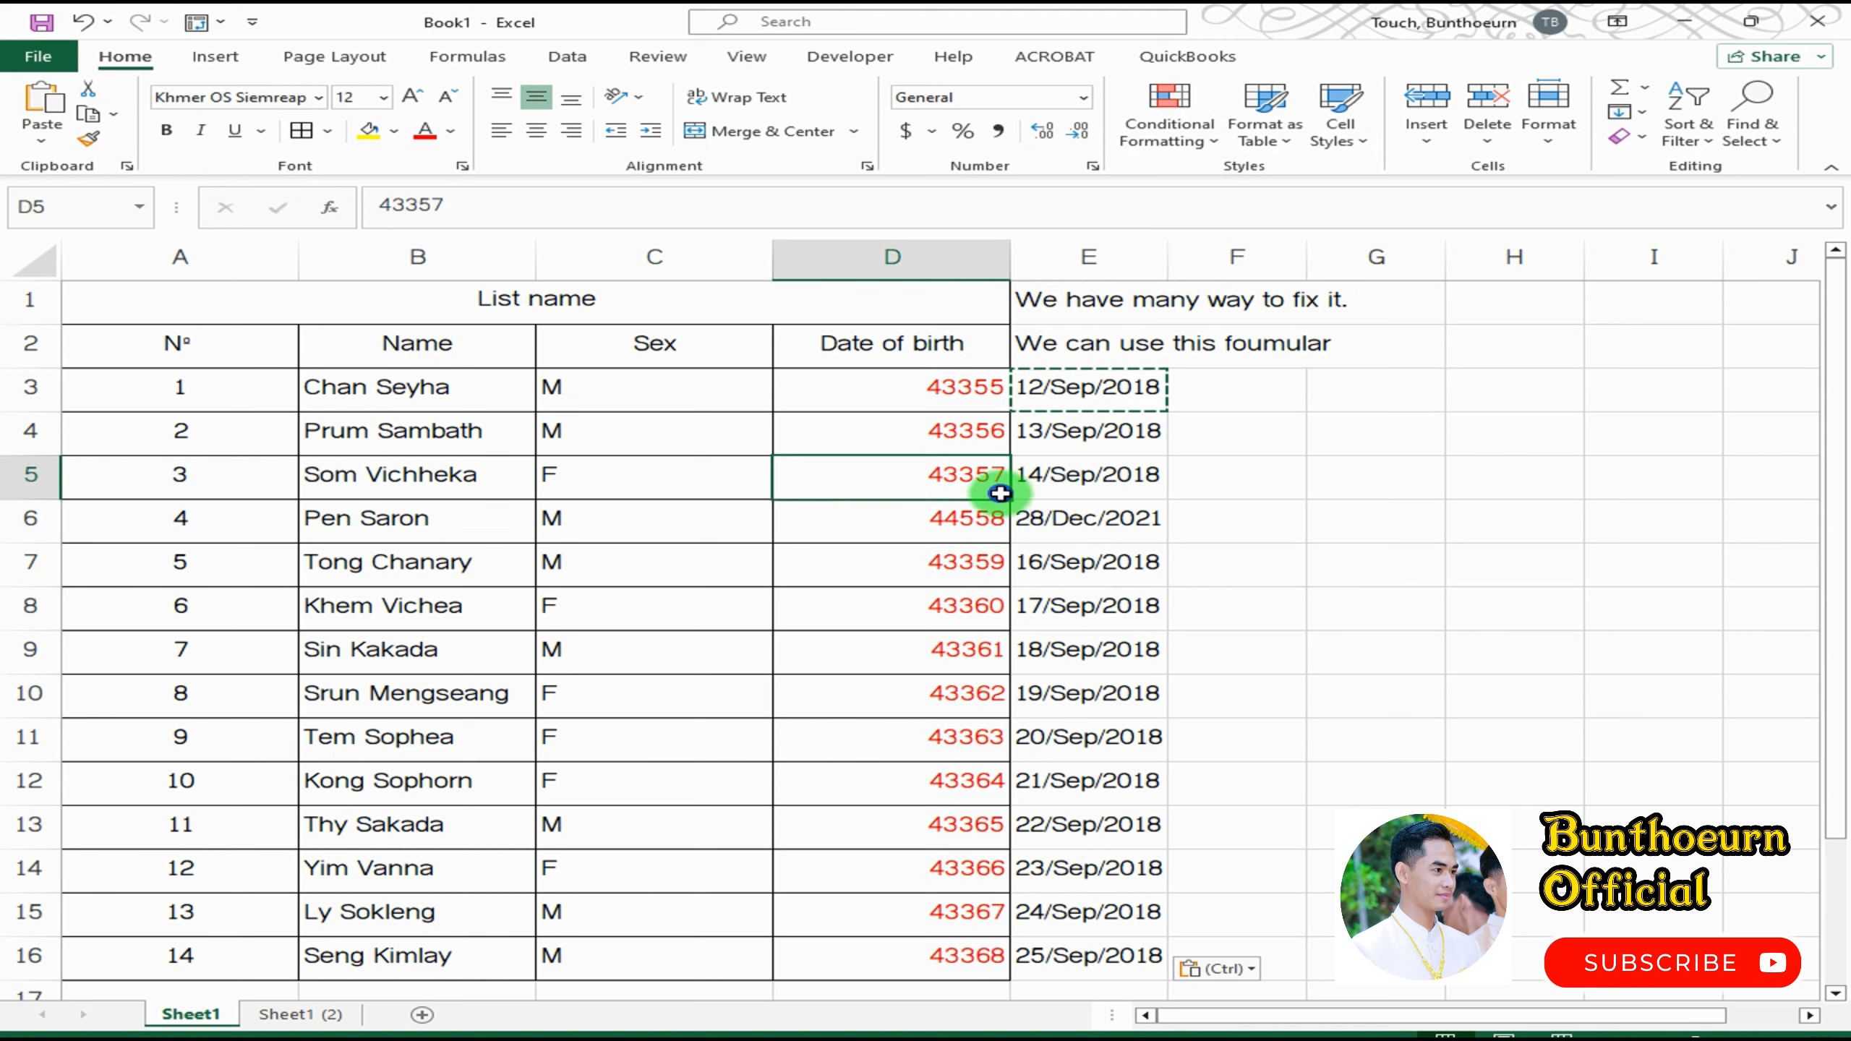
# - Format the Date of birth values in D3:D16 as dates with the *3/14/2012 type
pyautogui.moveTo(963, 394); pyautogui.dragTo(940, 939)
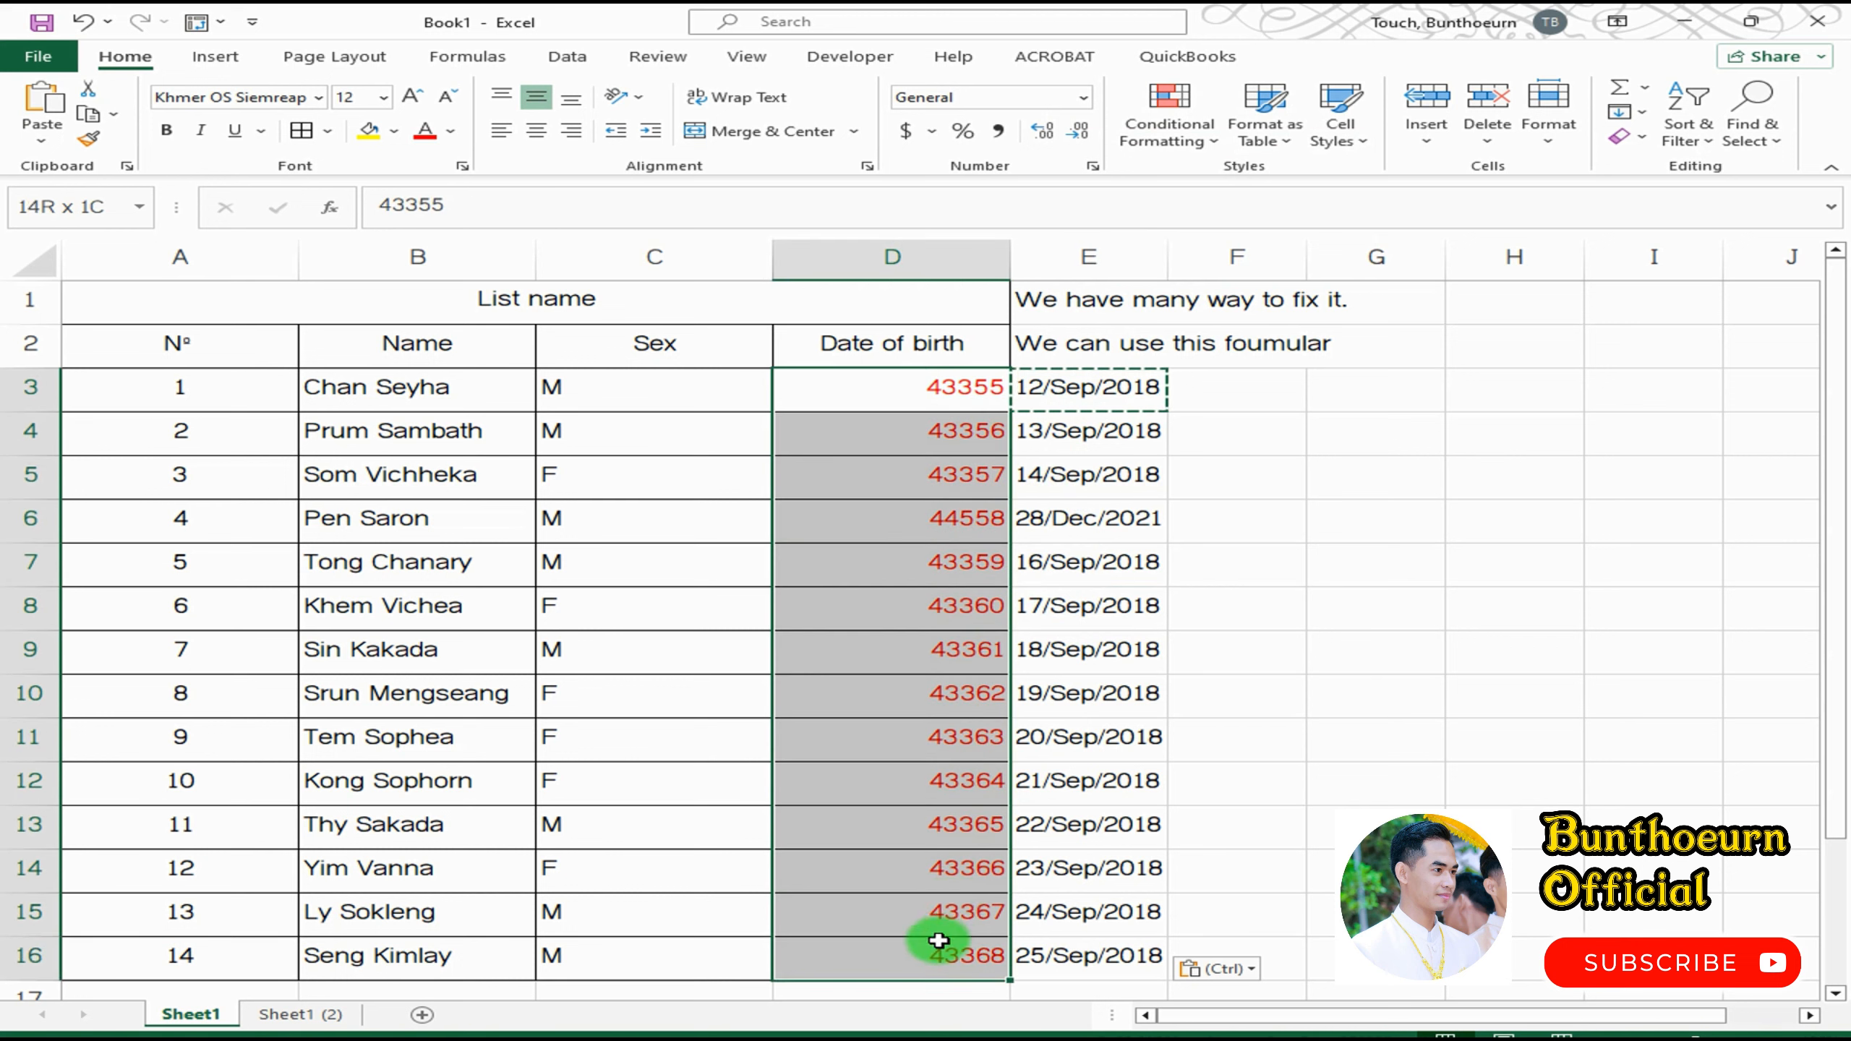
pyautogui.click(1093, 167)
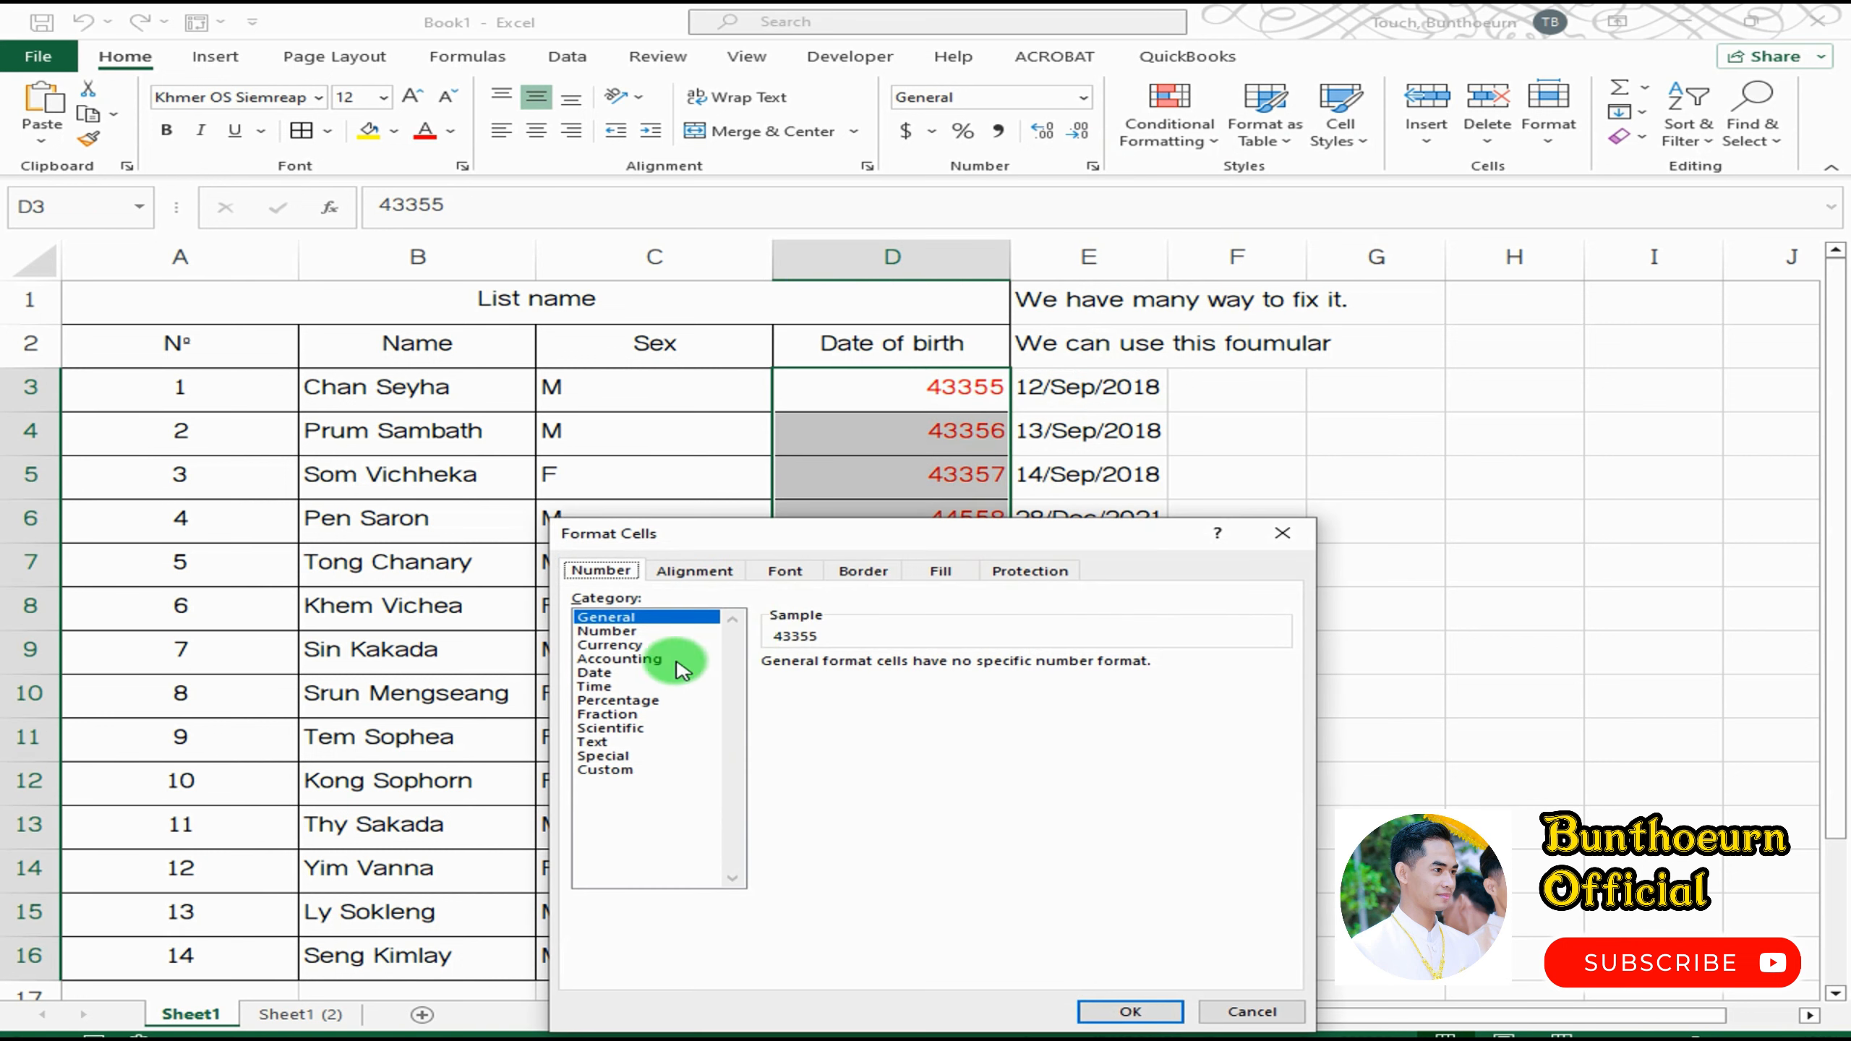
pyautogui.click(614, 673)
pyautogui.click(835, 708)
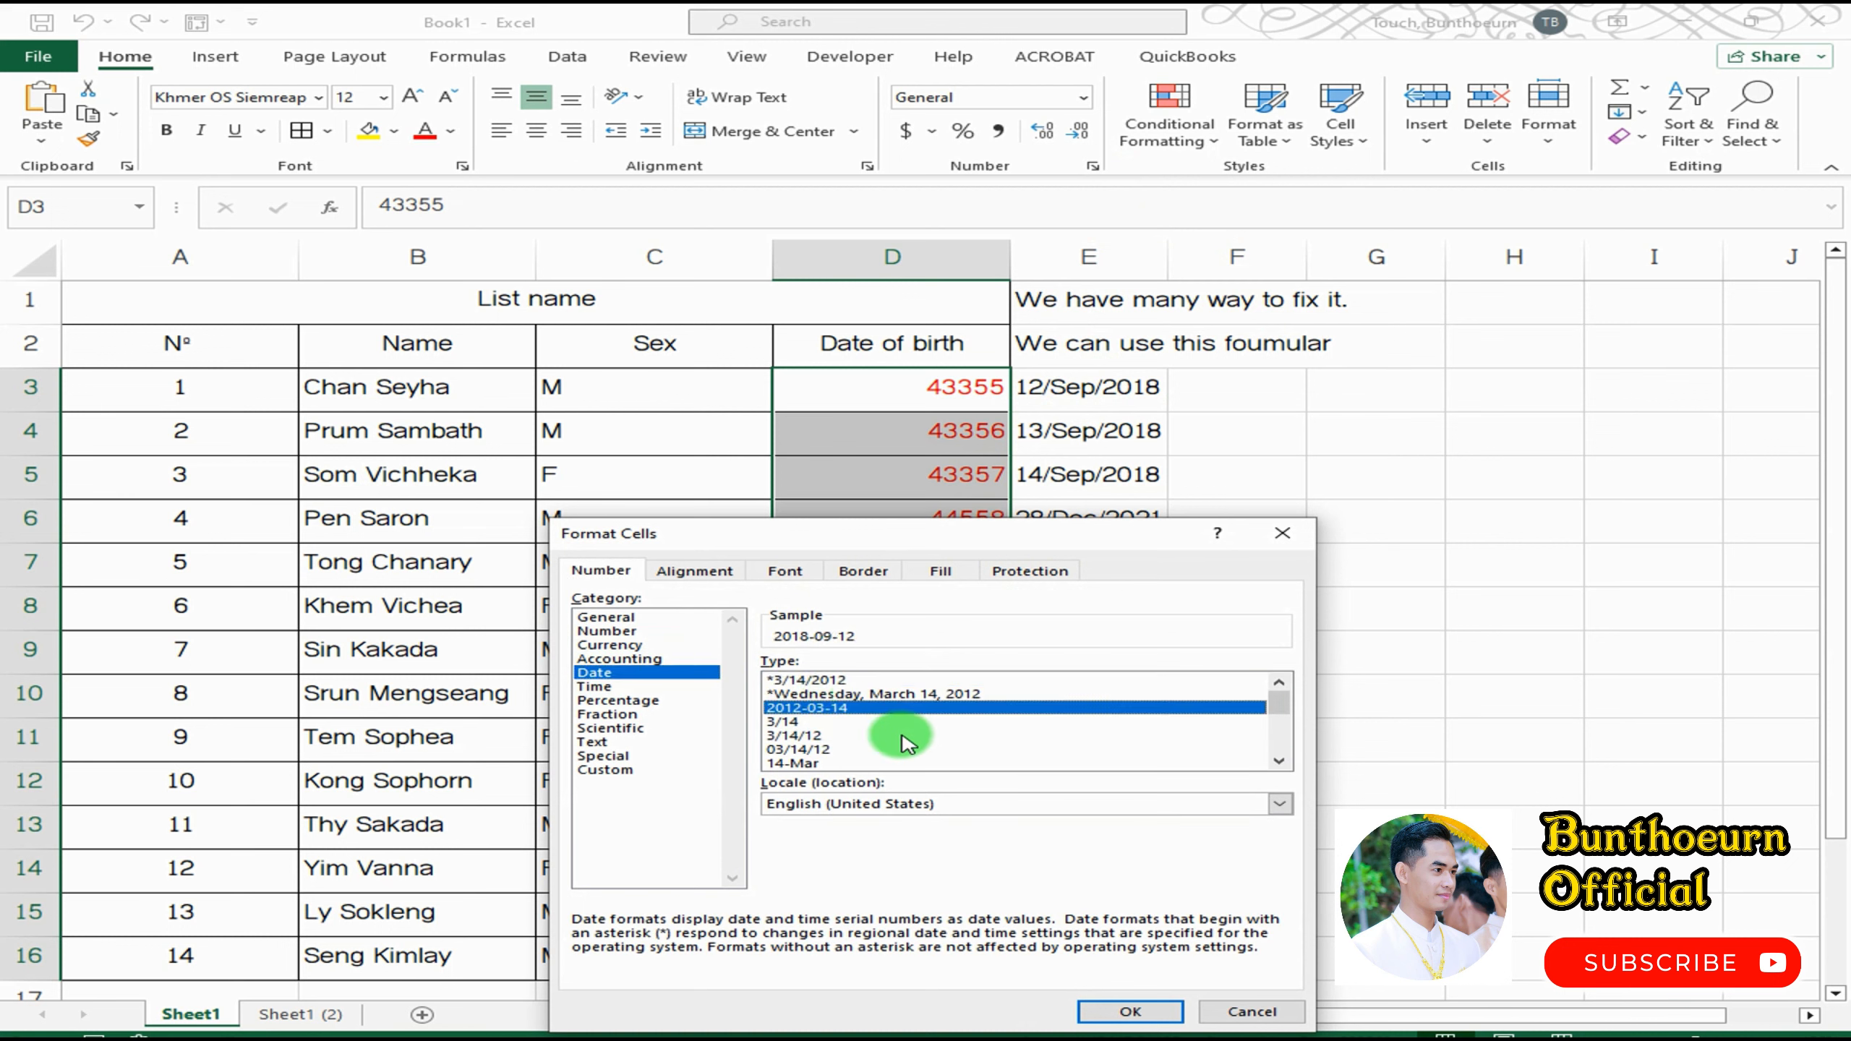
pyautogui.click(806, 680)
pyautogui.click(1092, 1014)
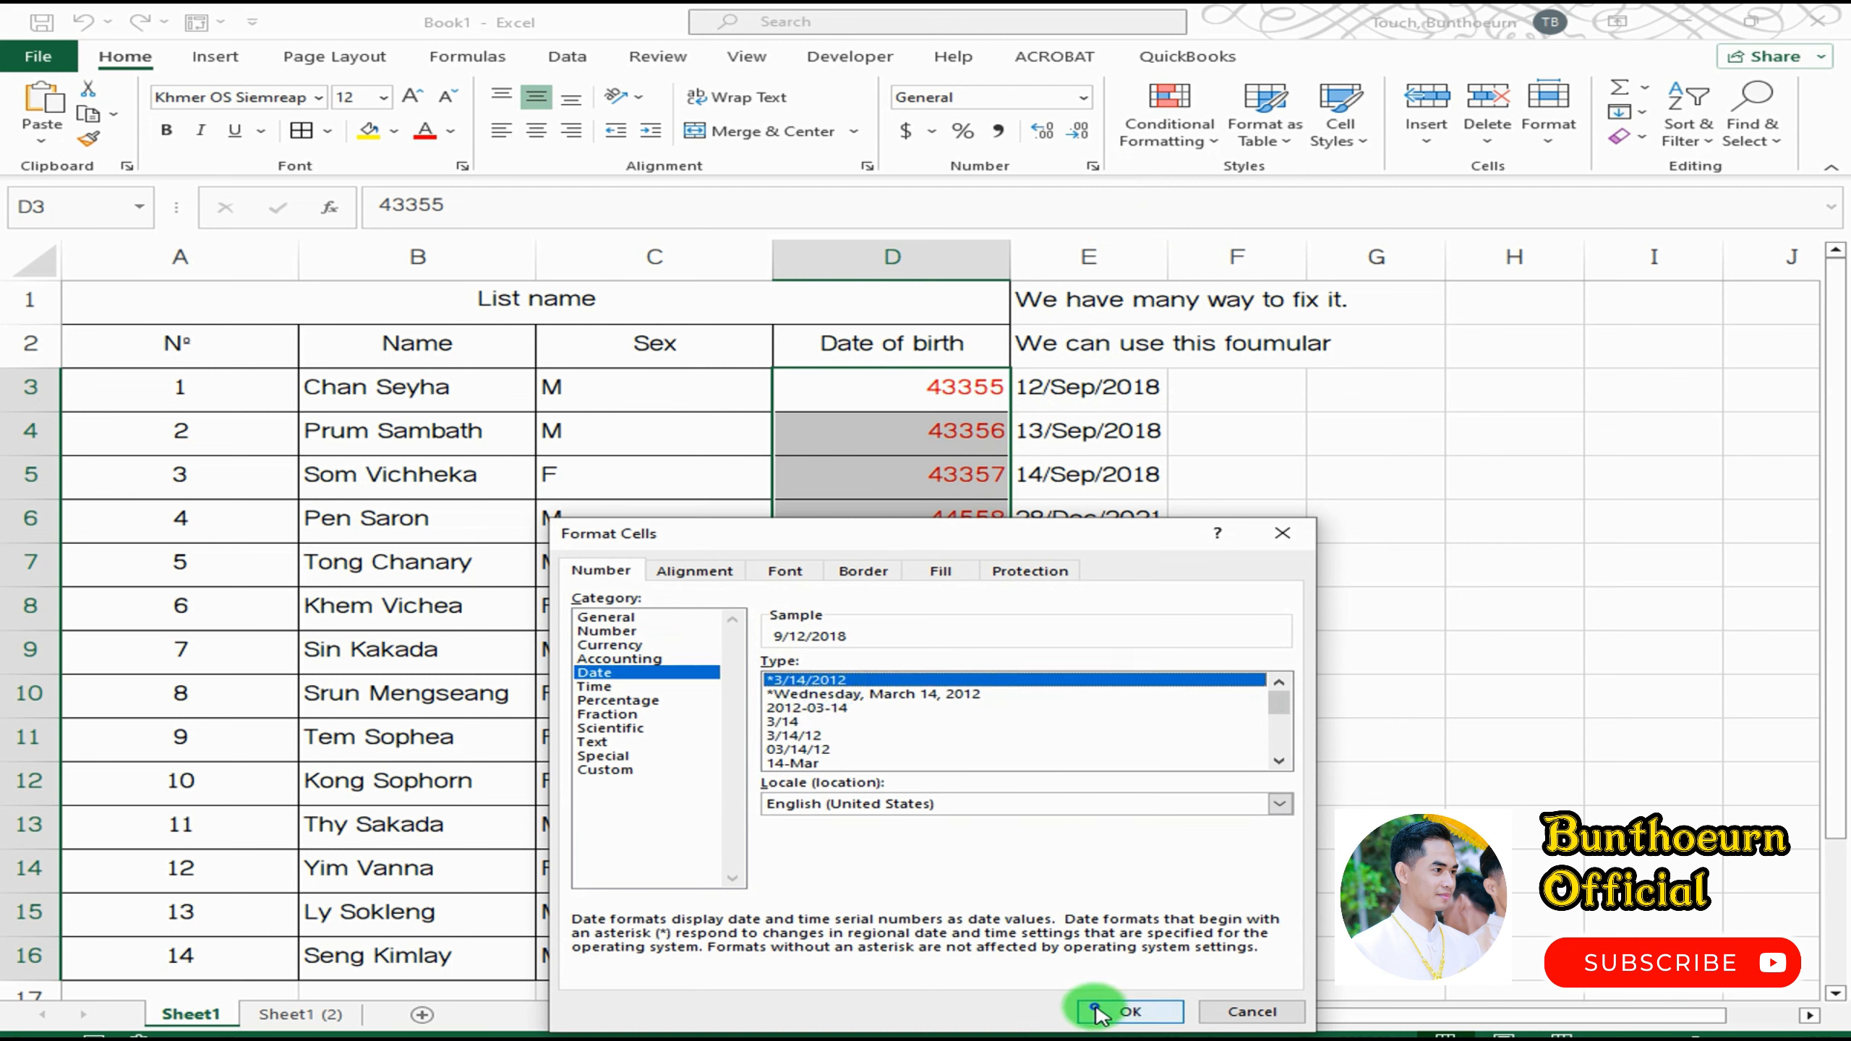
pyautogui.click(1095, 646)
pyautogui.click(1109, 522)
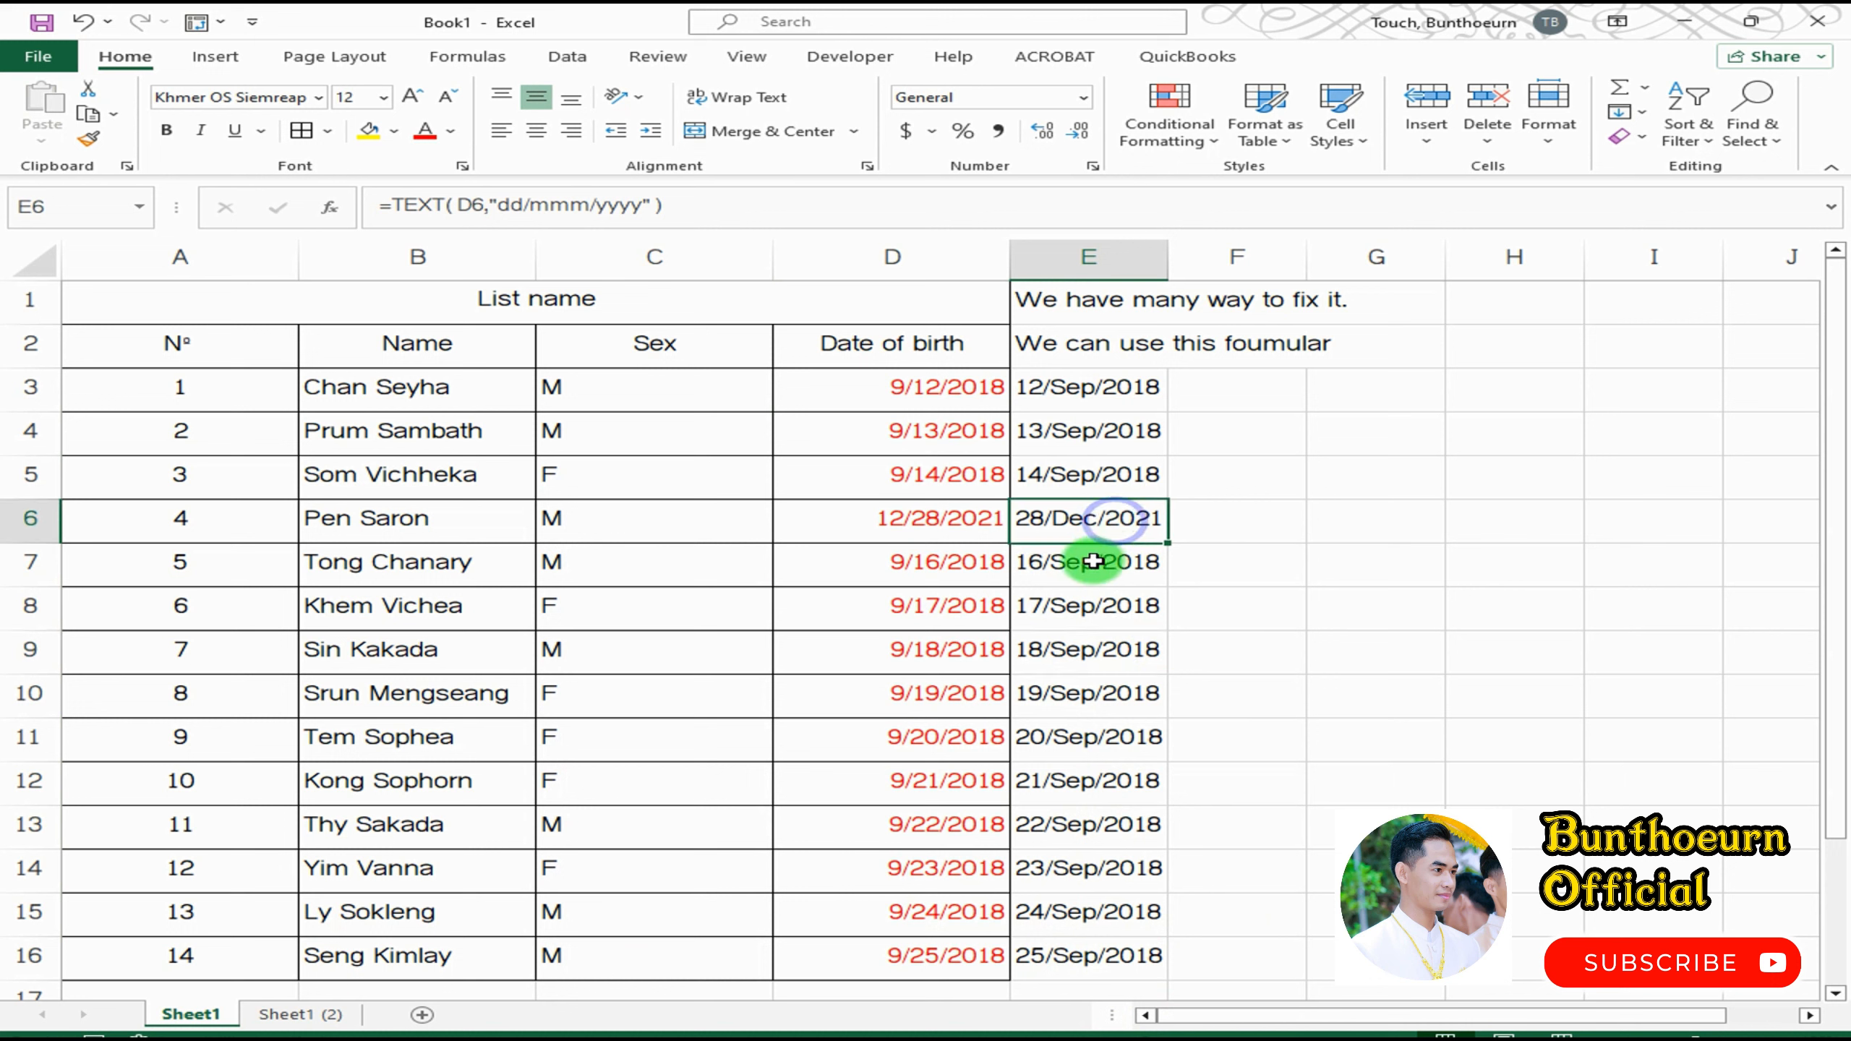
pyautogui.click(1124, 431)
pyautogui.click(1139, 467)
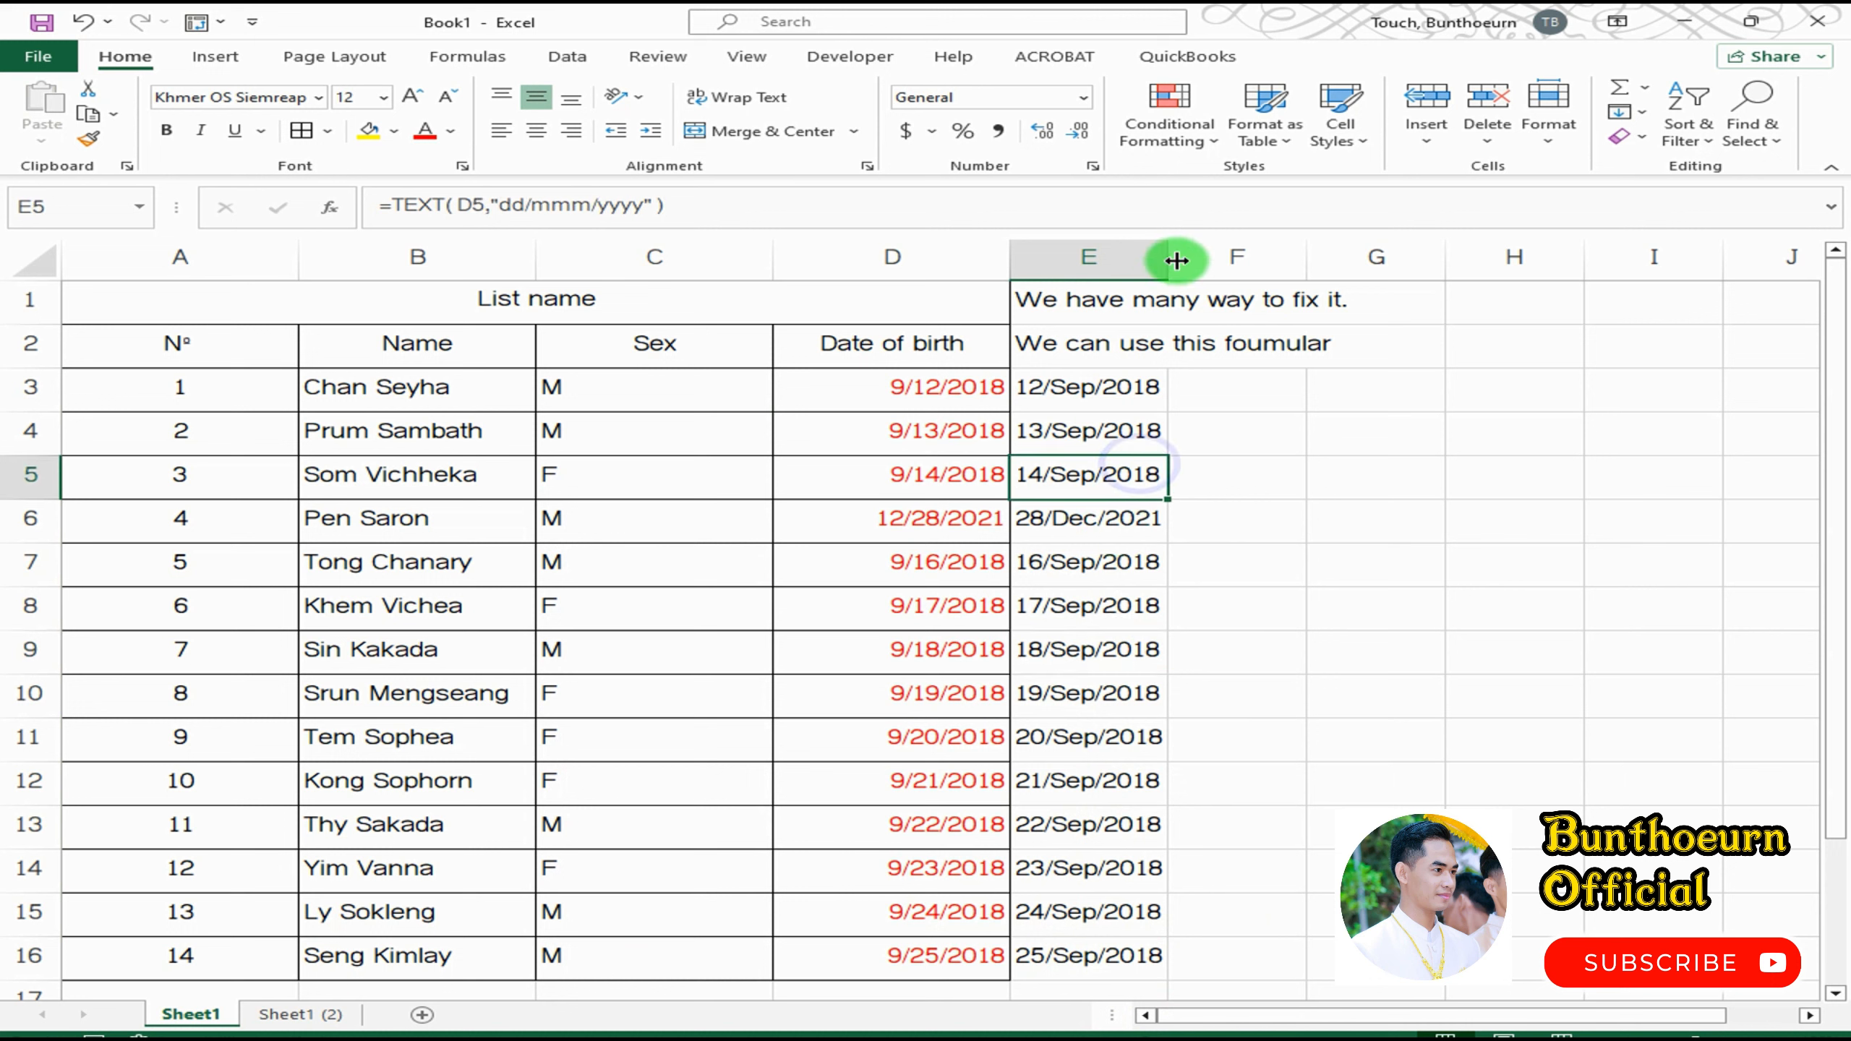
# - Widen column E to fit its longest note
pyautogui.moveTo(1178, 260); pyautogui.dragTo(1216, 262)
pyautogui.click(1294, 423)
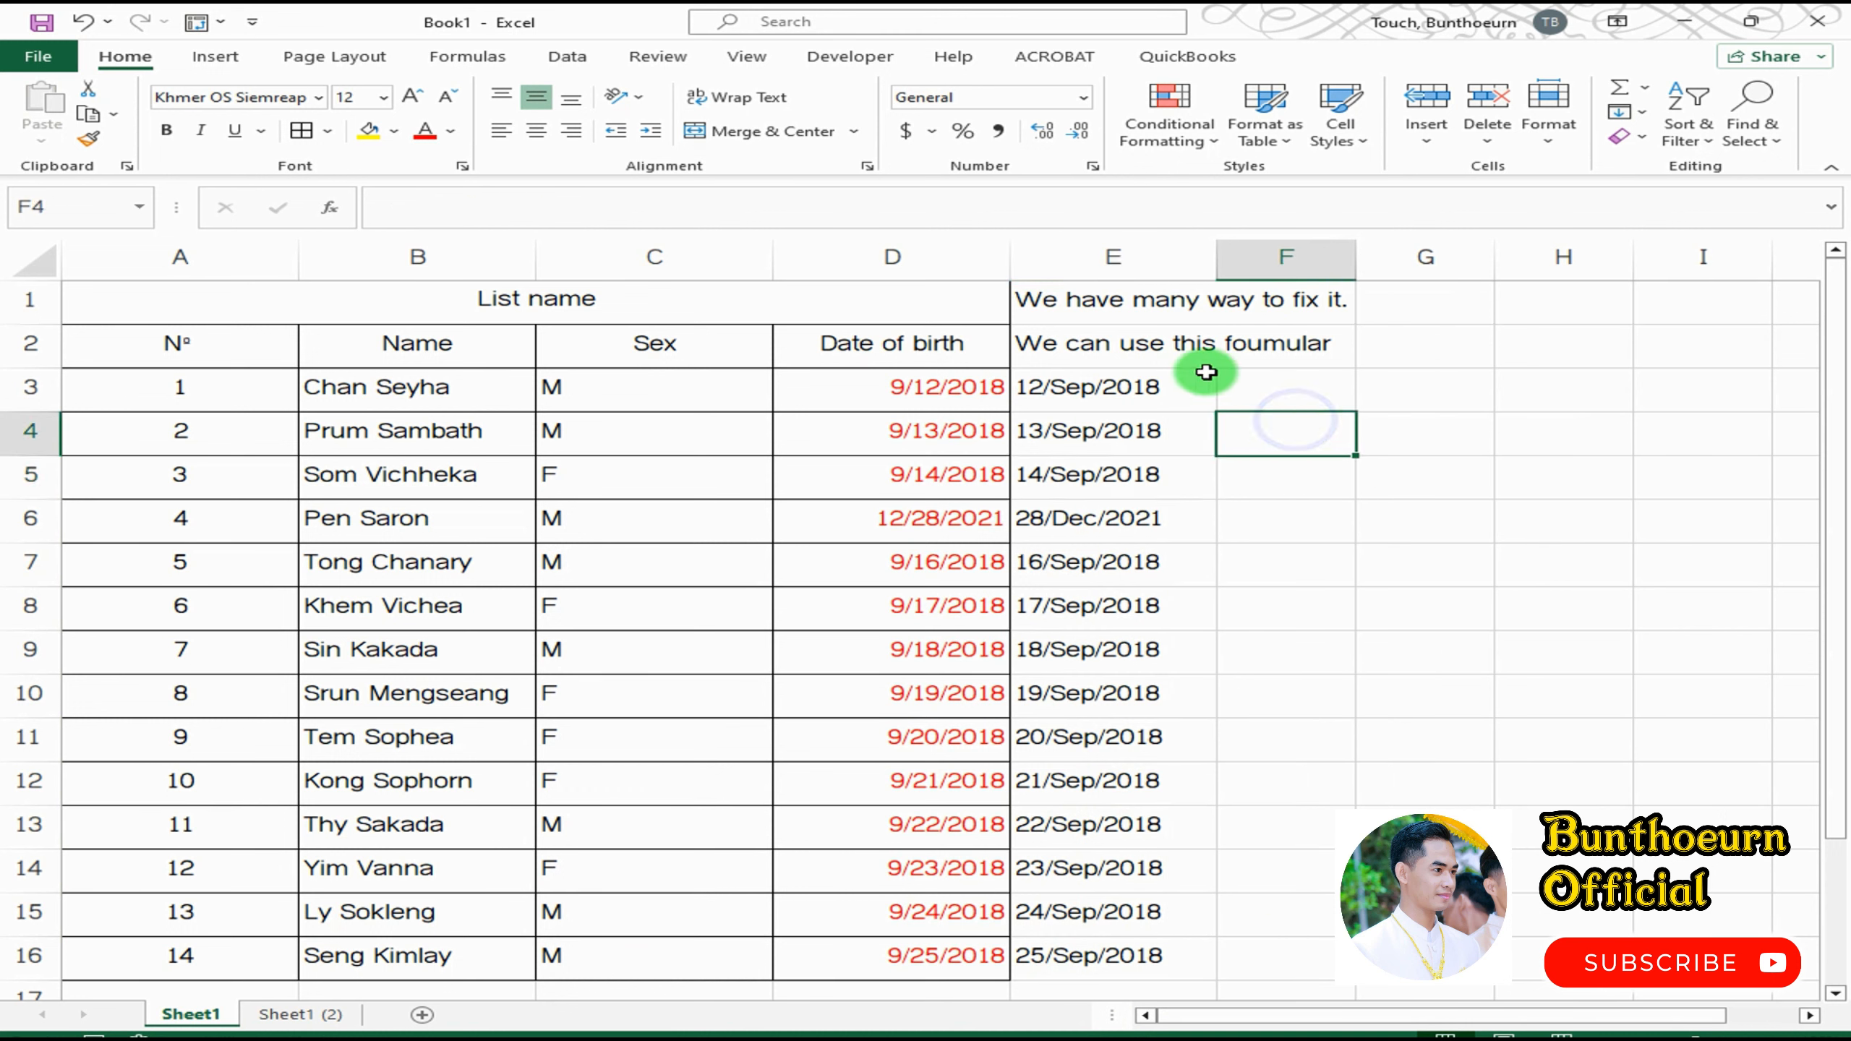
pyautogui.click(1207, 372)
pyautogui.click(1305, 372)
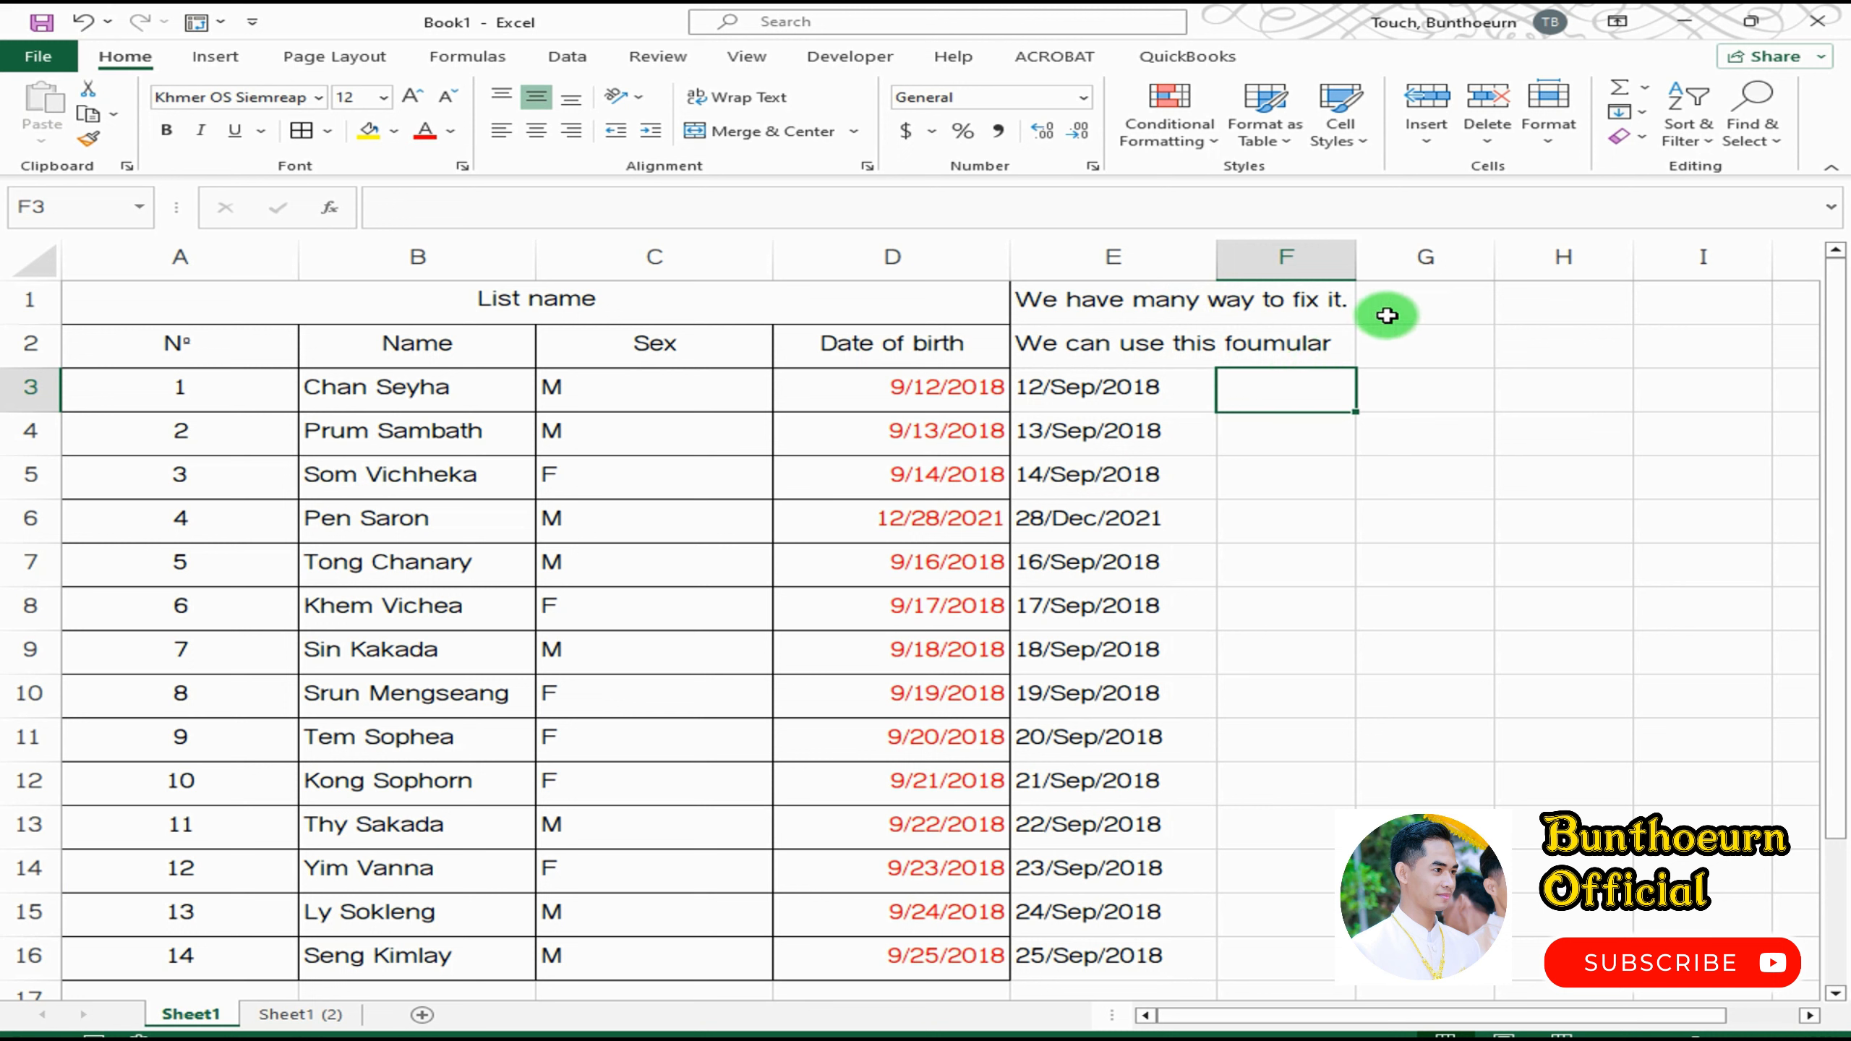
pyautogui.click(1389, 339)
pyautogui.click(1277, 402)
pyautogui.click(1331, 347)
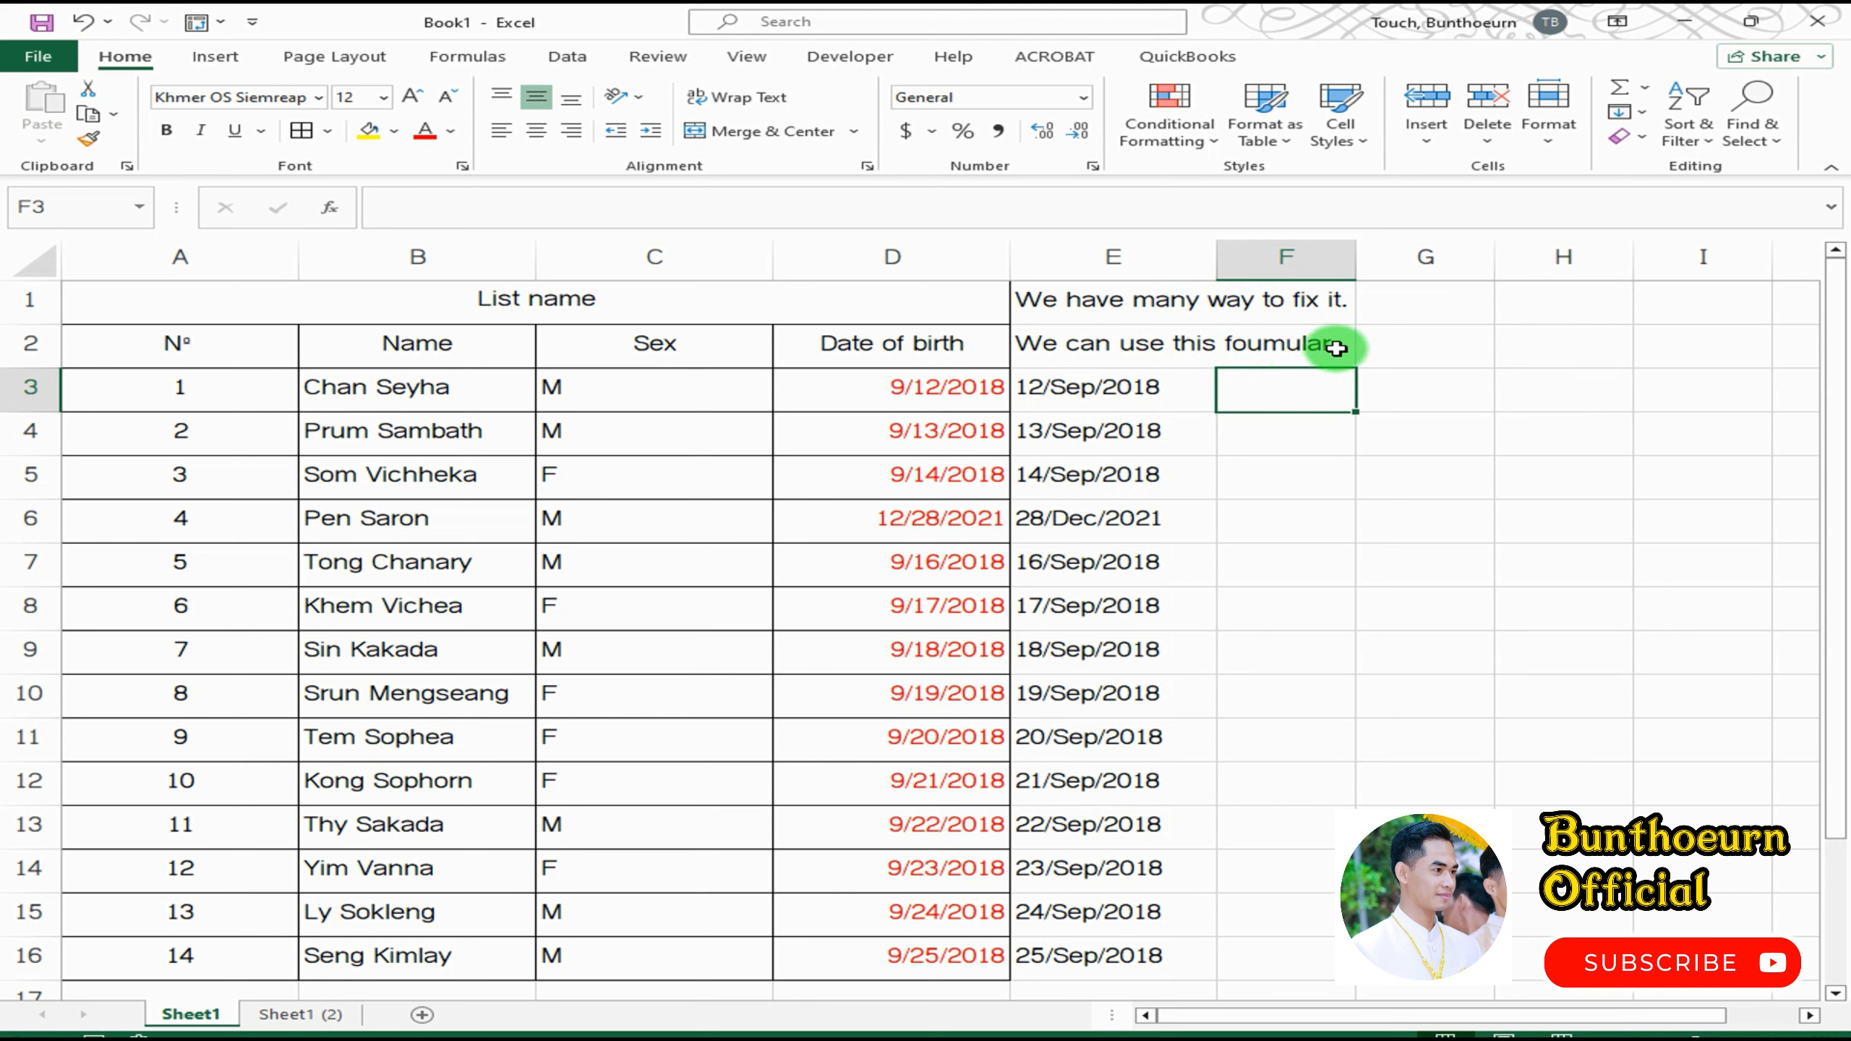
pyautogui.doubleClick(1219, 261)
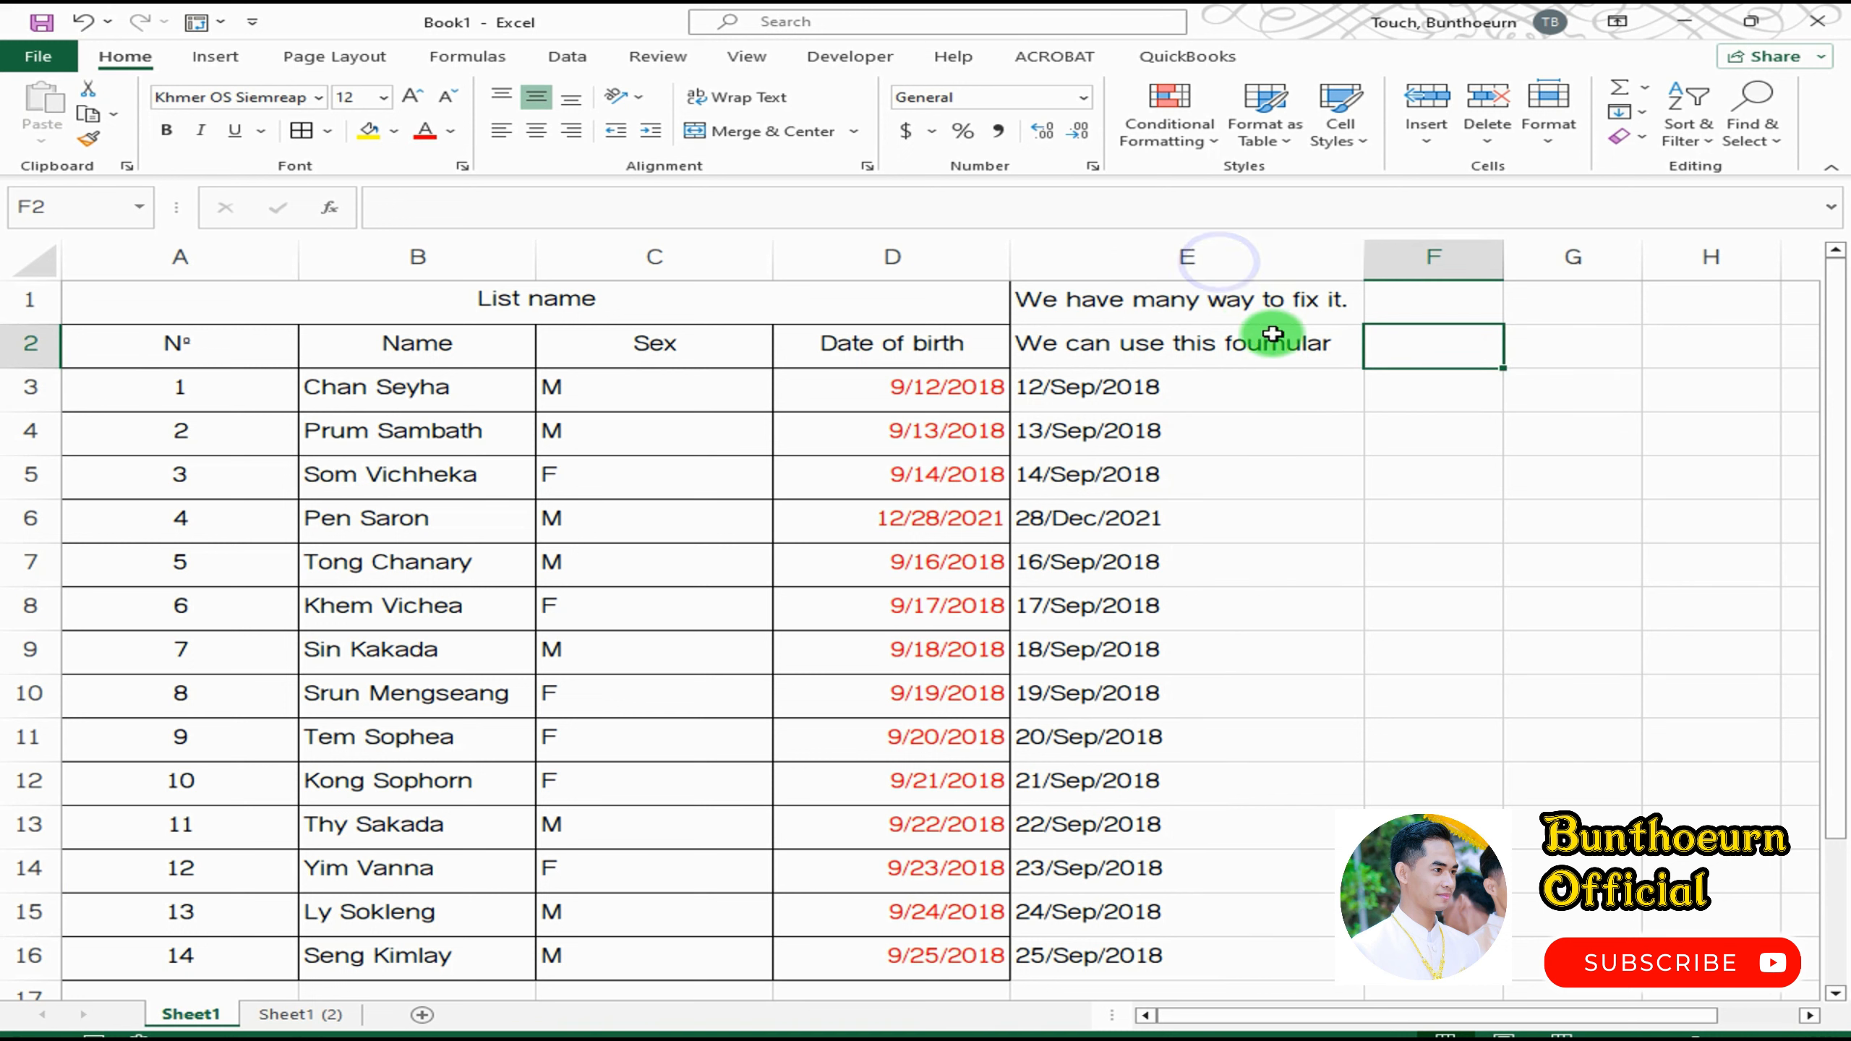
# - Enter the notes "If we want to show the formular" in F1 and "Please try this way" in F2
pyautogui.click(1397, 318)
pyautogui.write('If we want to show the formular')
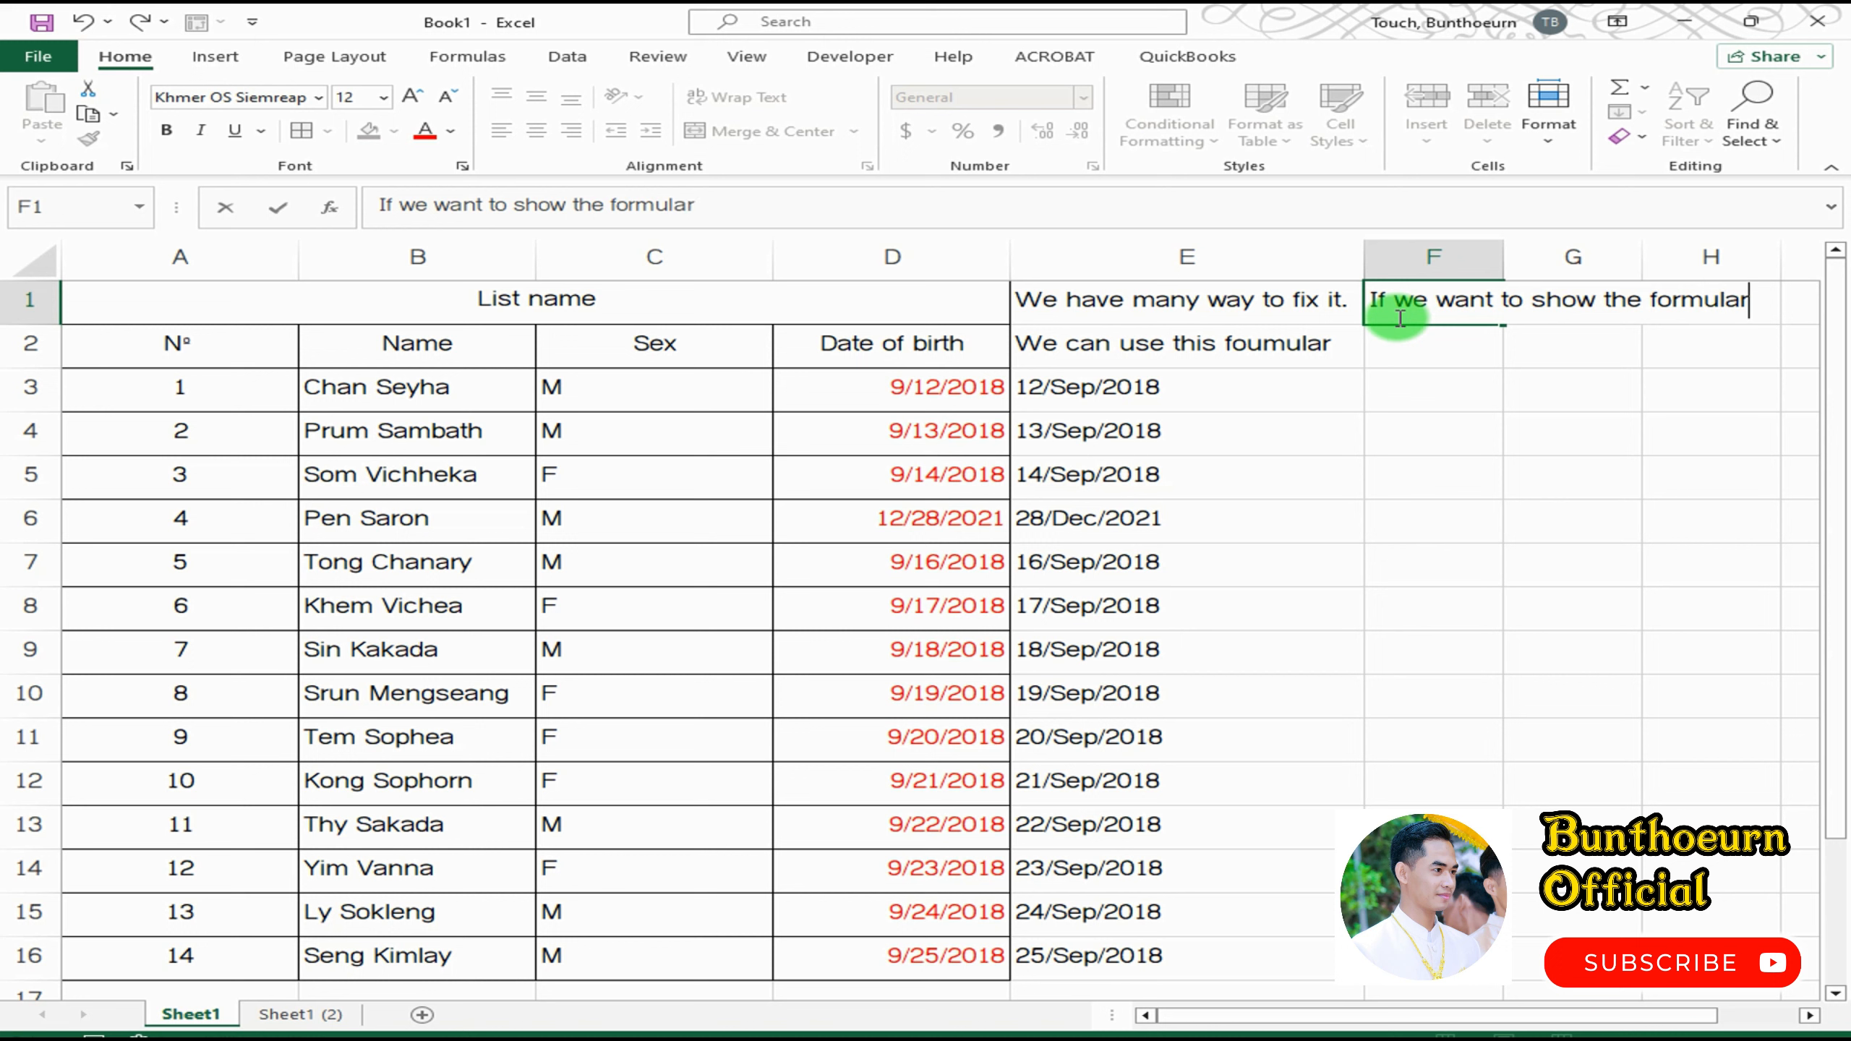
pyautogui.press('Return')
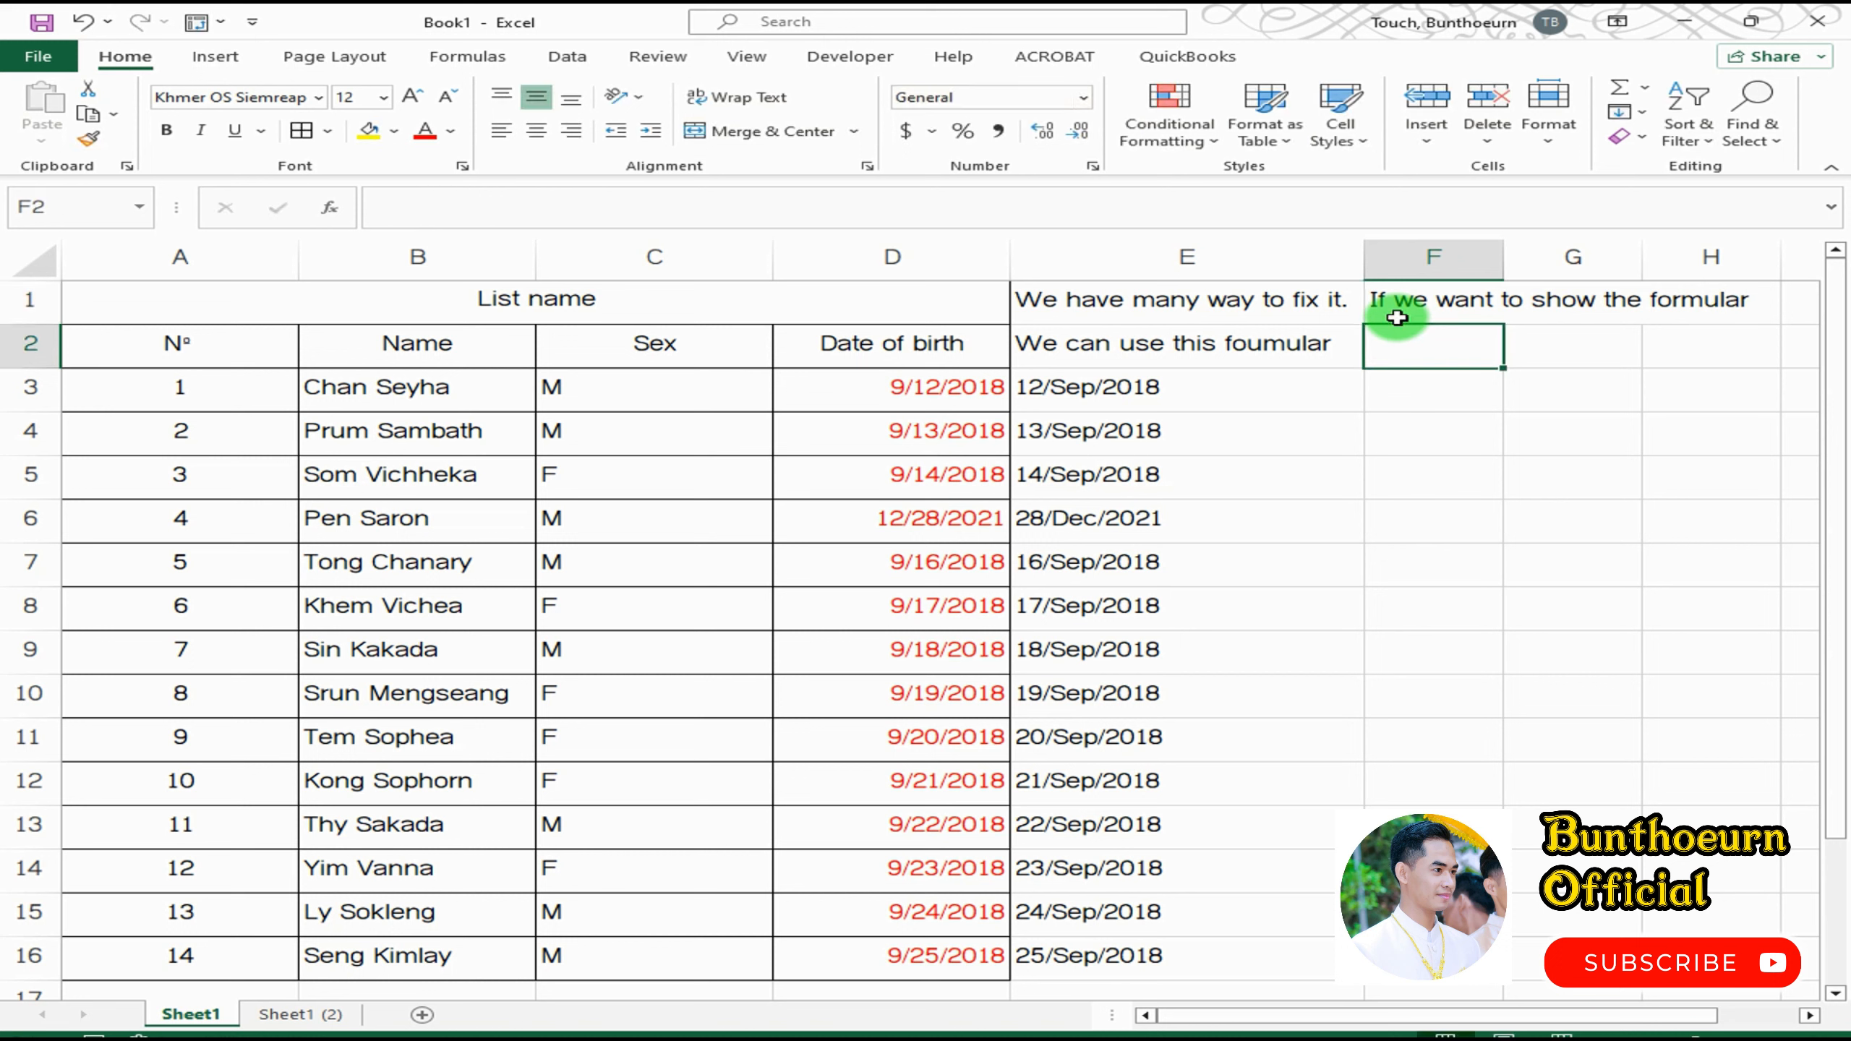
pyautogui.write('Please try this way')
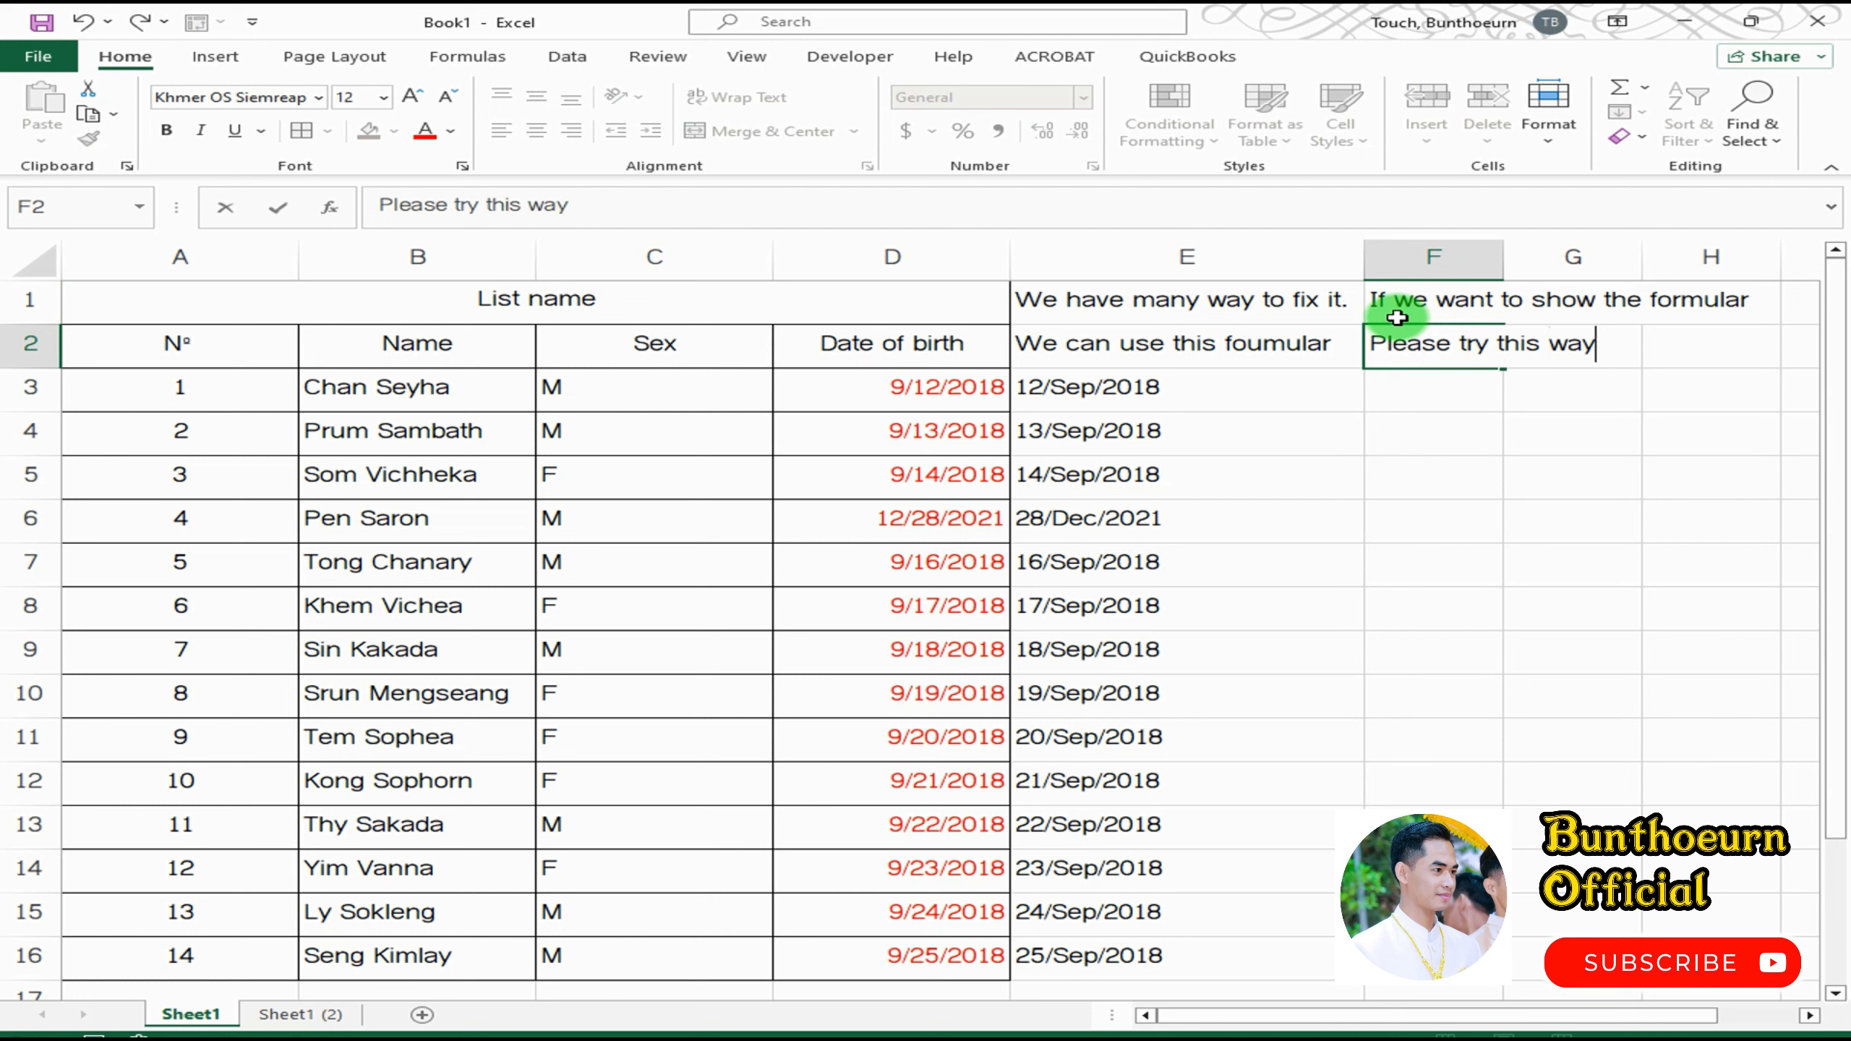
pyautogui.press('Return')
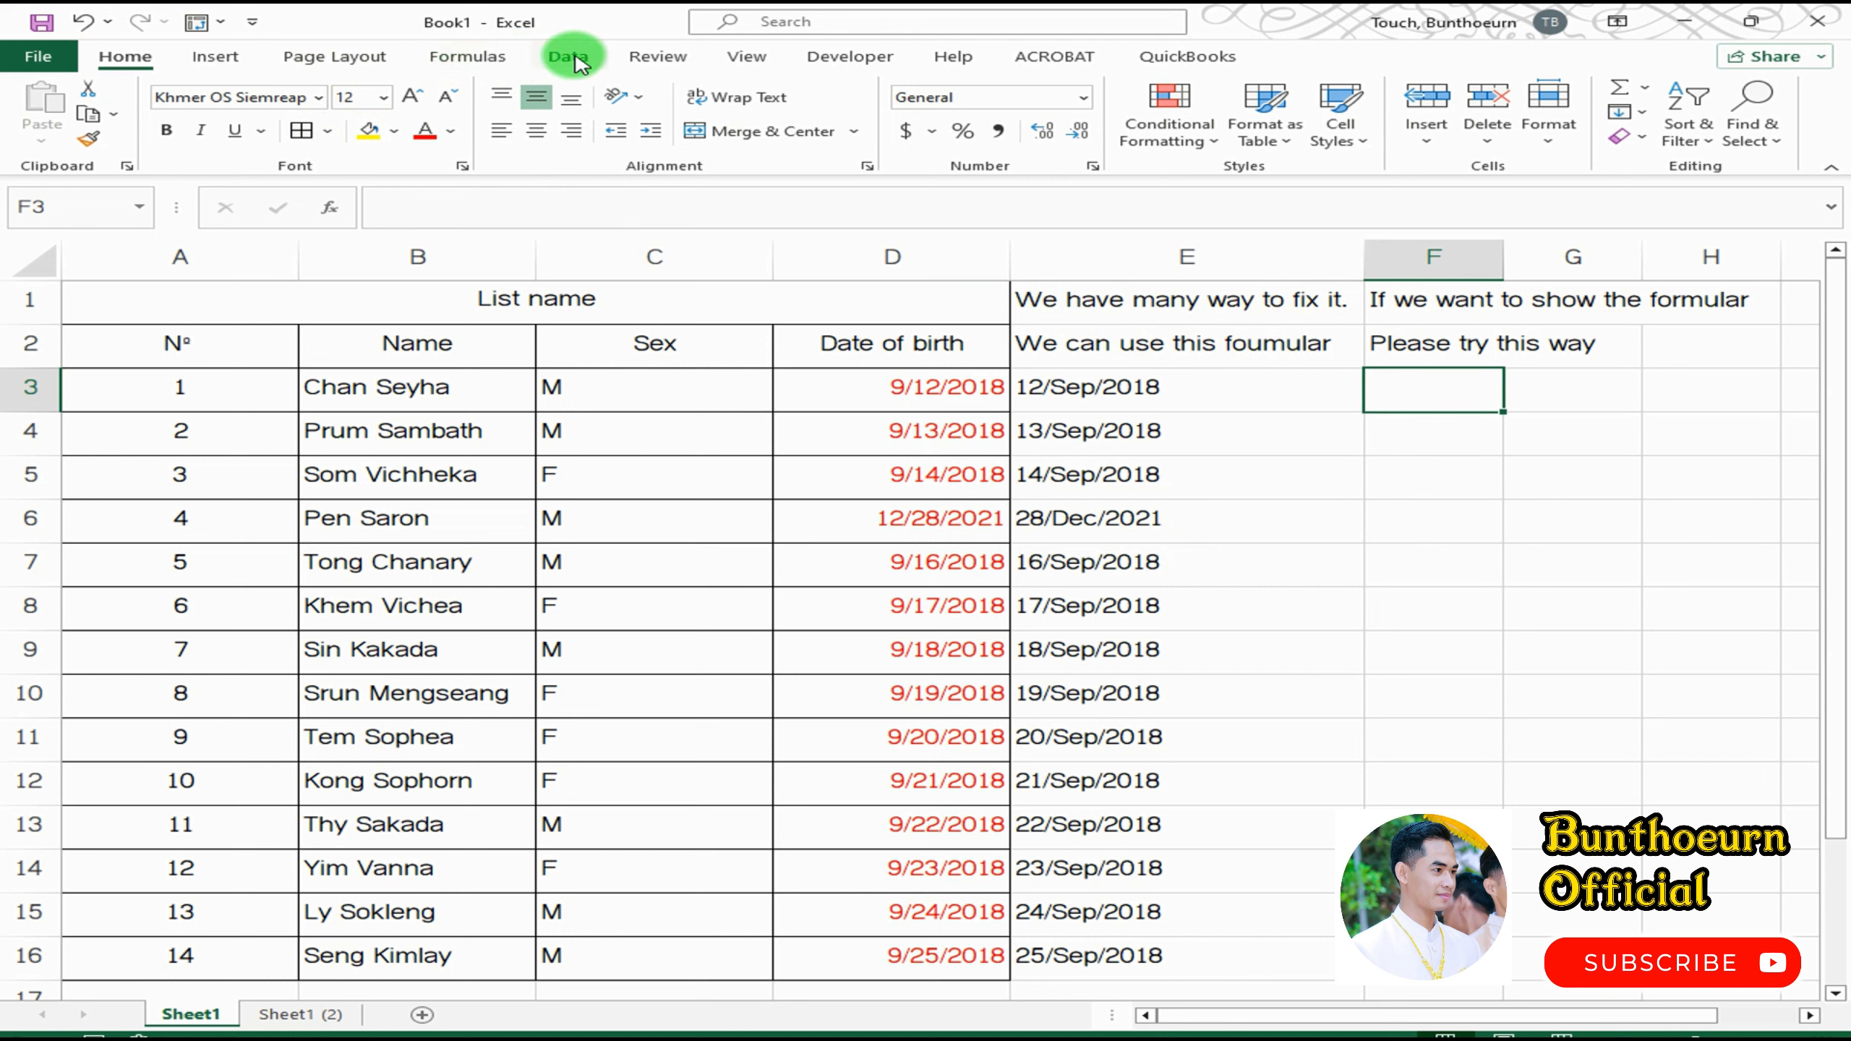
# - Show the worksheet's formulas instead of their results and examine the TEXT formulas in column E
pyautogui.click(452, 63)
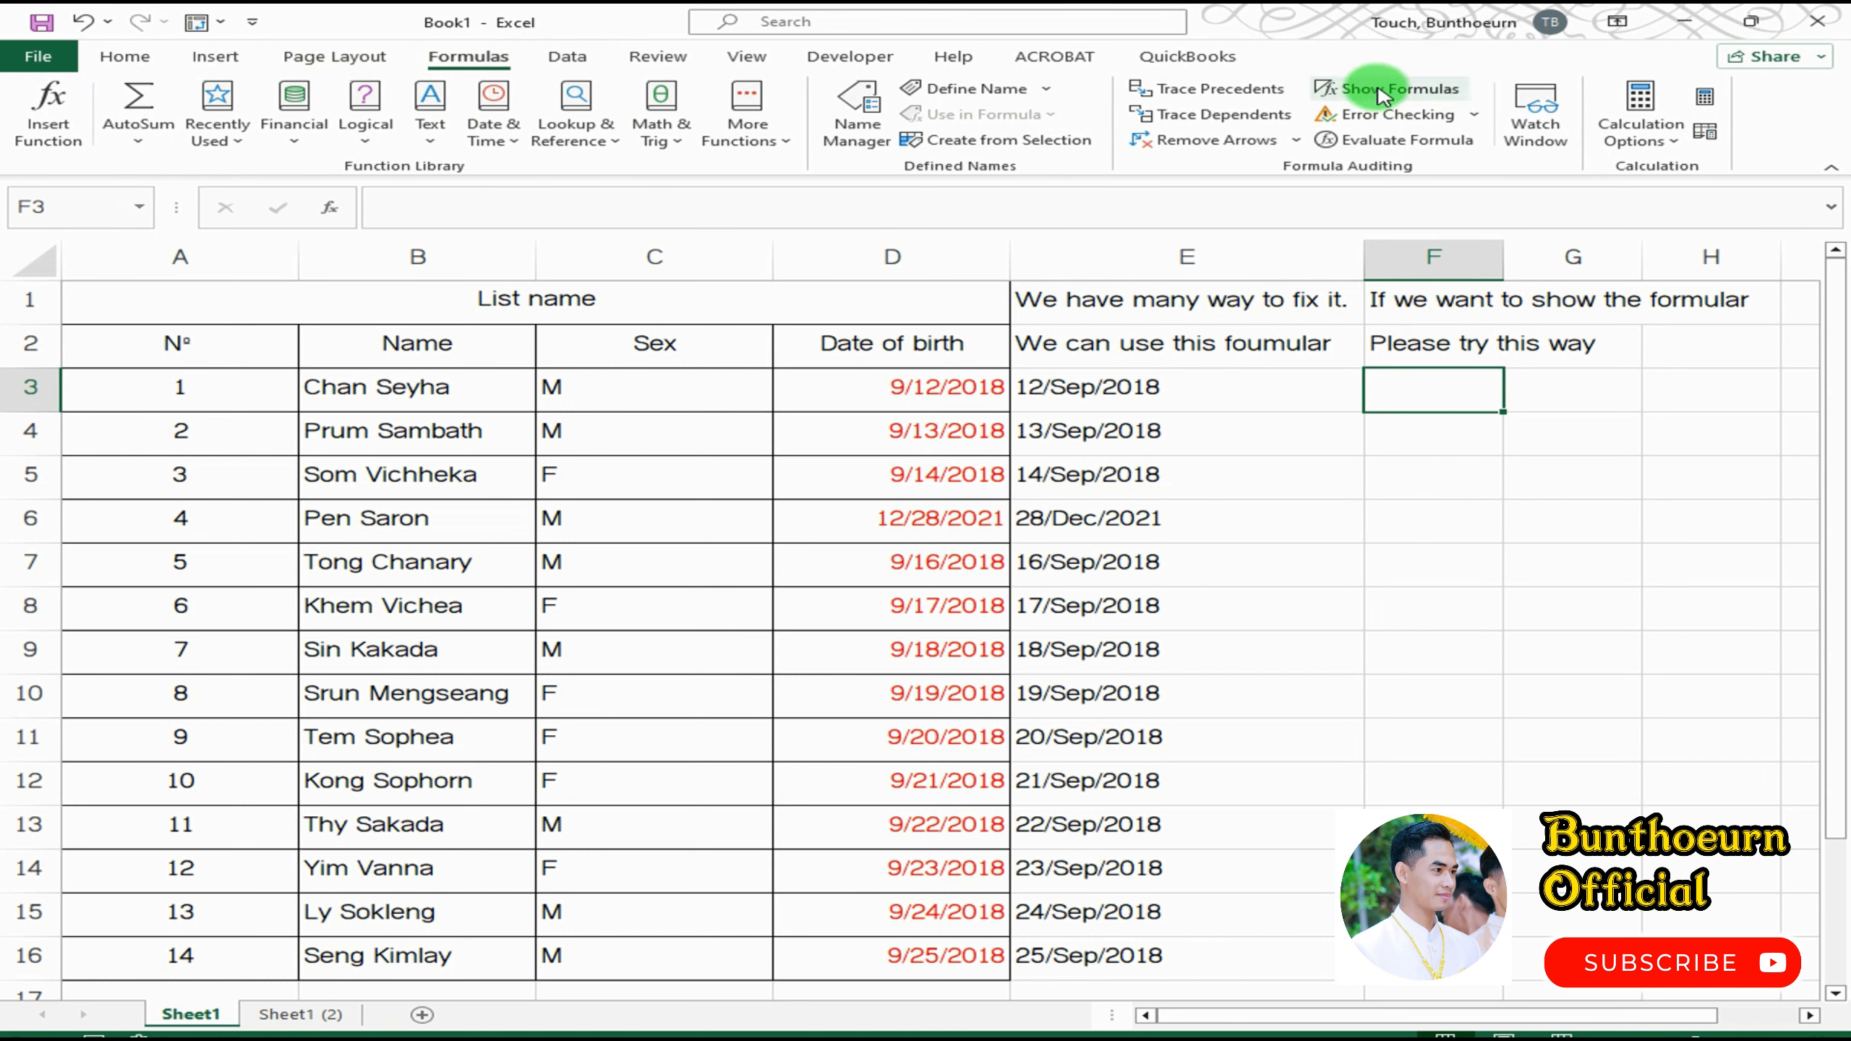
pyautogui.click(1399, 89)
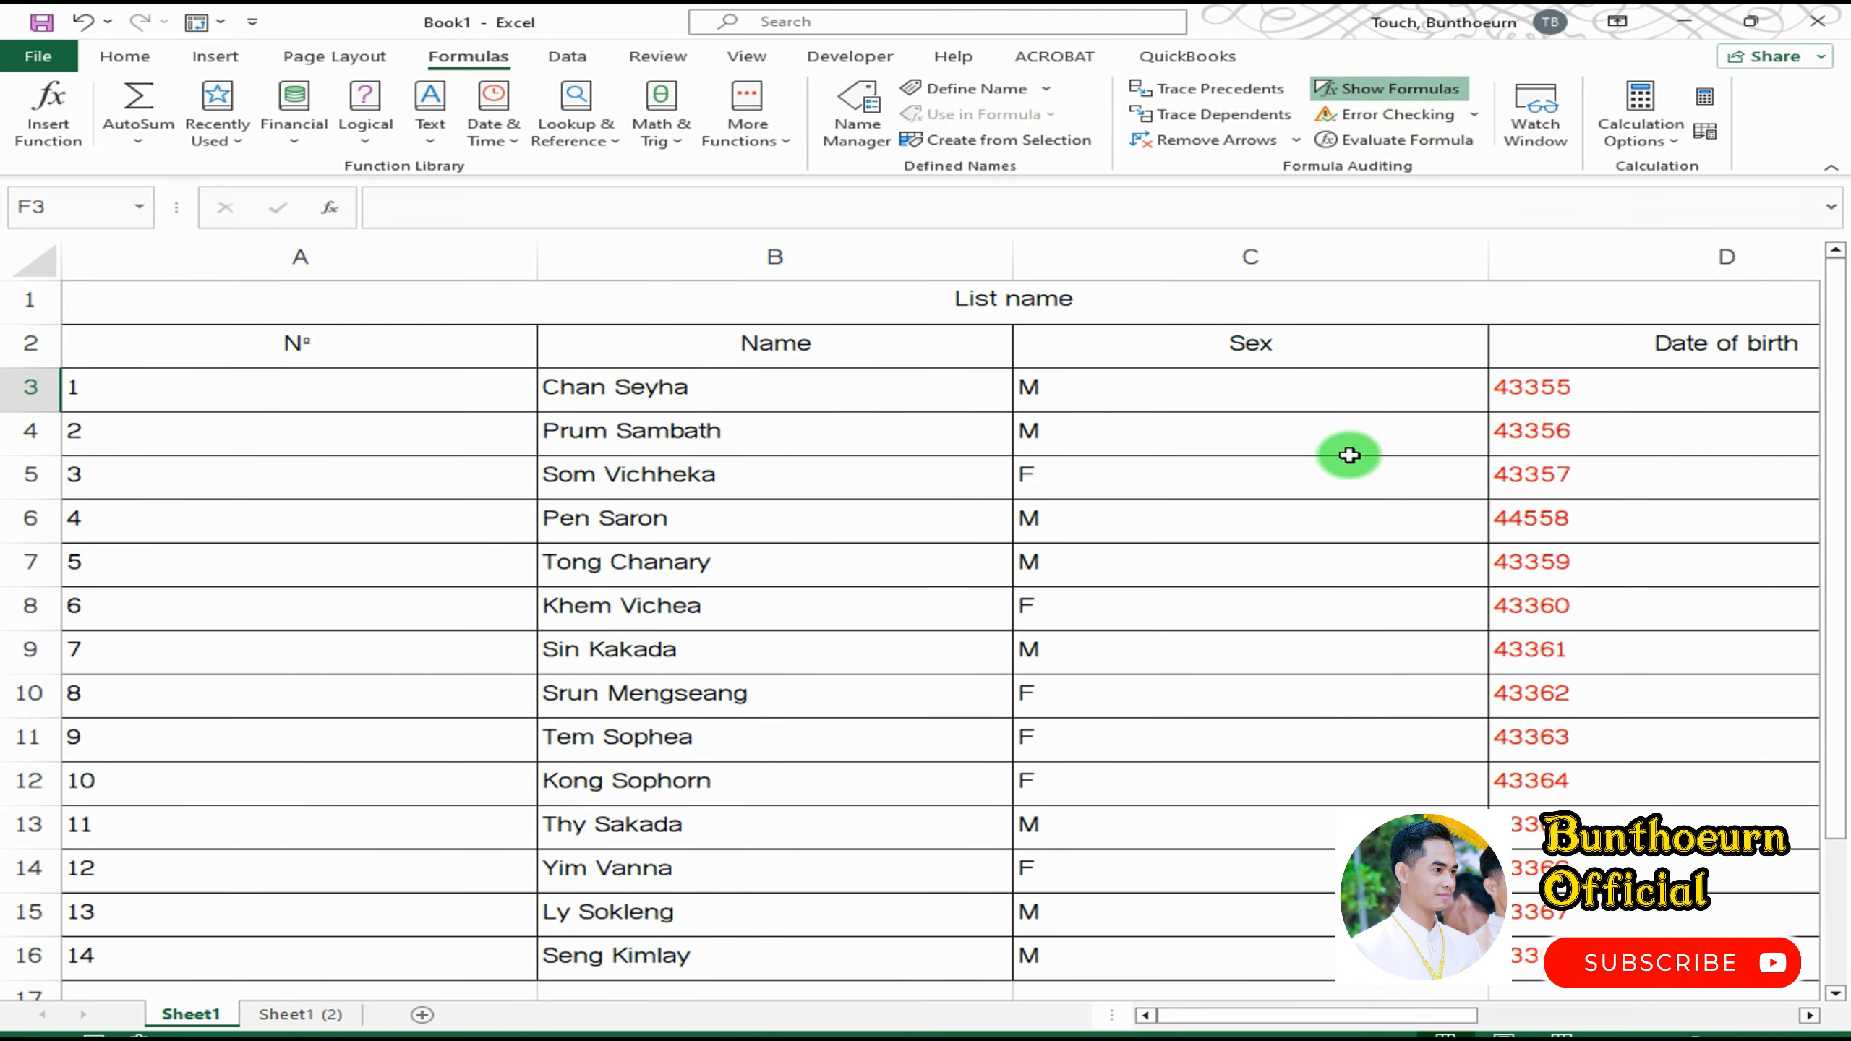
pyautogui.click(1326, 536)
pyautogui.moveTo(1356, 679); pyautogui.dragTo(1845, 636)
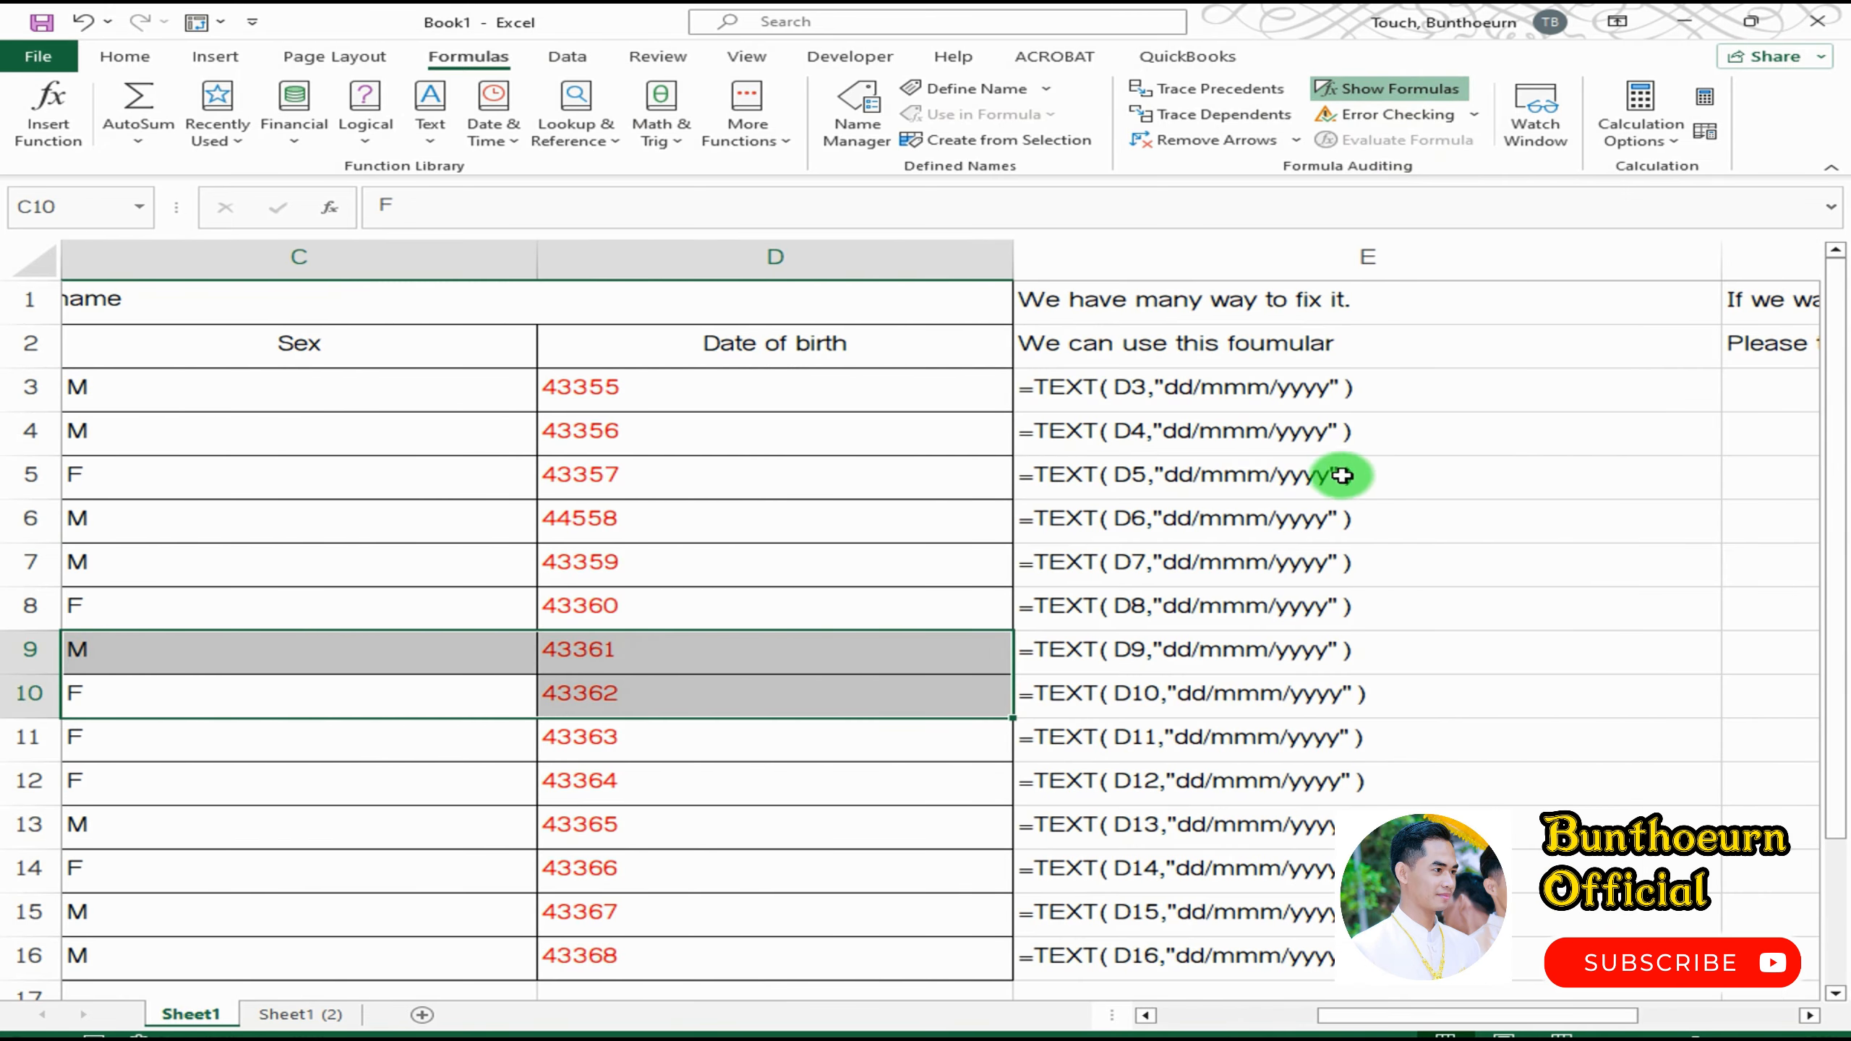
pyautogui.click(1343, 474)
pyautogui.click(1307, 394)
pyautogui.click(1370, 510)
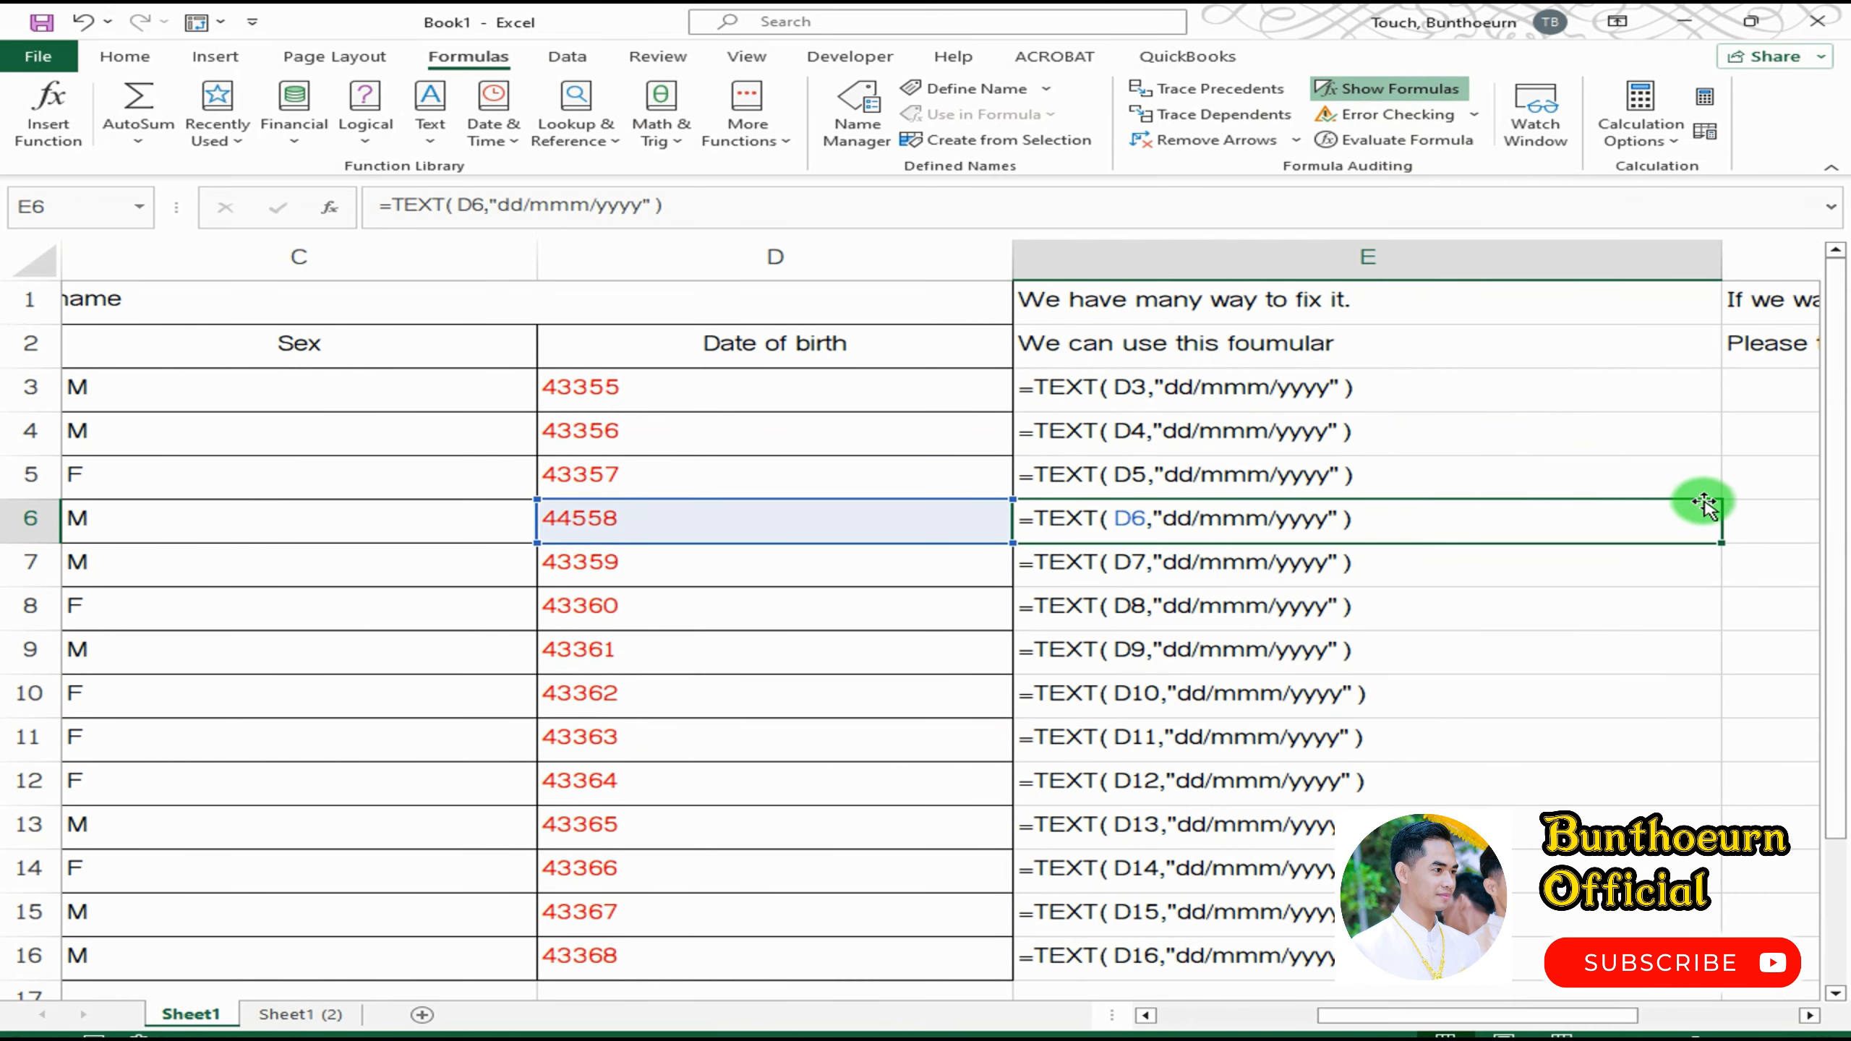
pyautogui.click(1717, 423)
pyautogui.click(1730, 441)
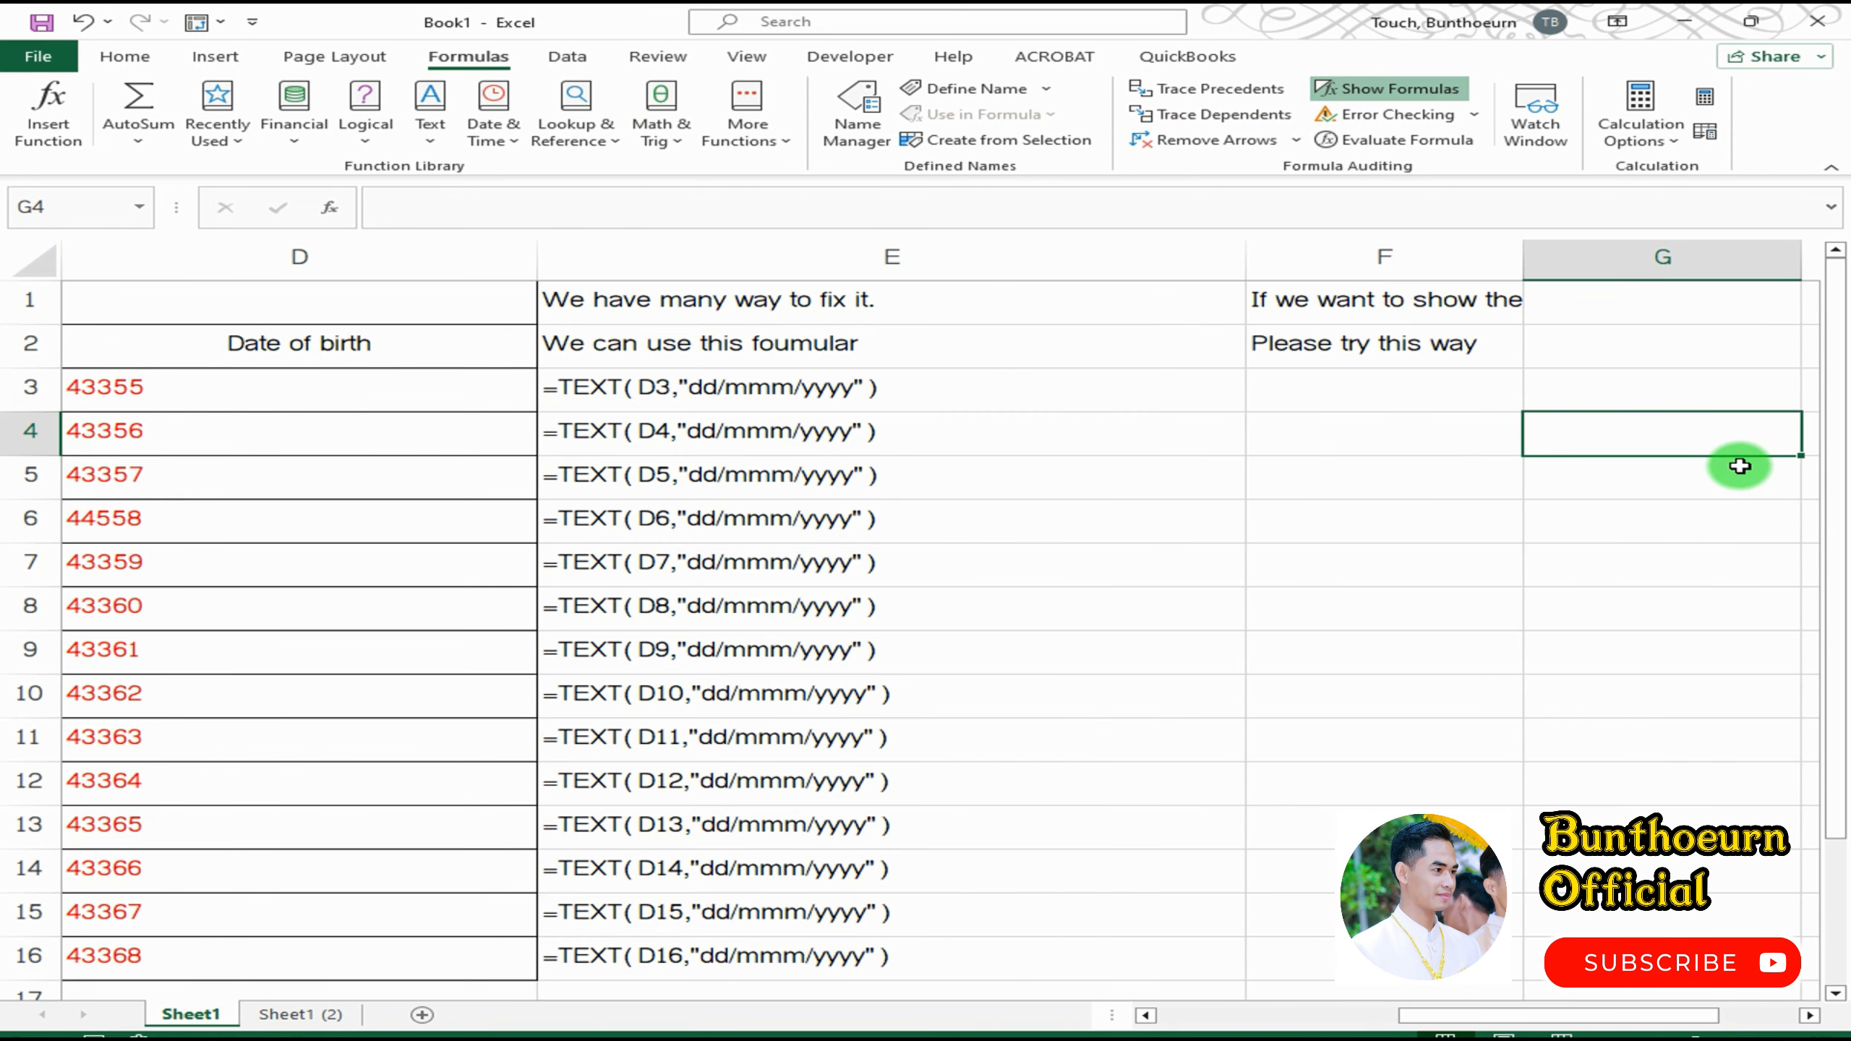
pyautogui.click(1061, 422)
pyautogui.click(1041, 377)
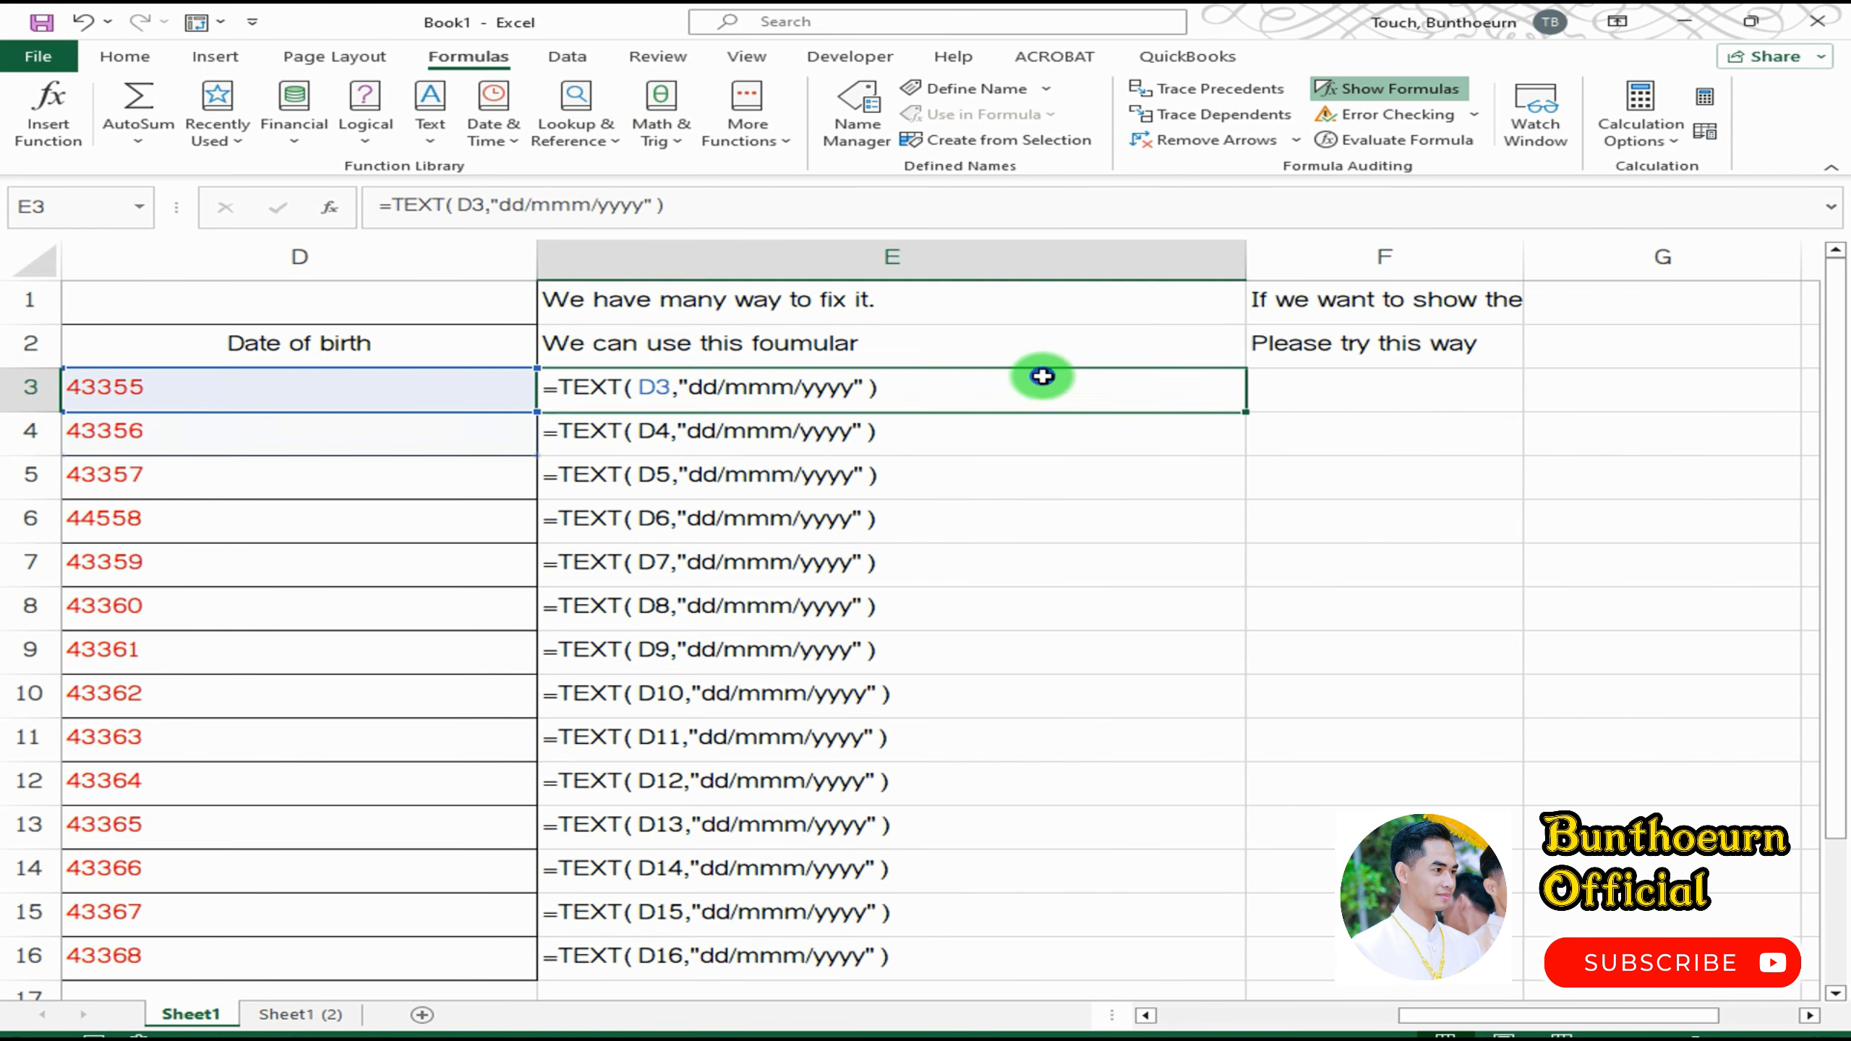
# - Enter the note "The formular show like this" in cell F3
pyautogui.click(1330, 384)
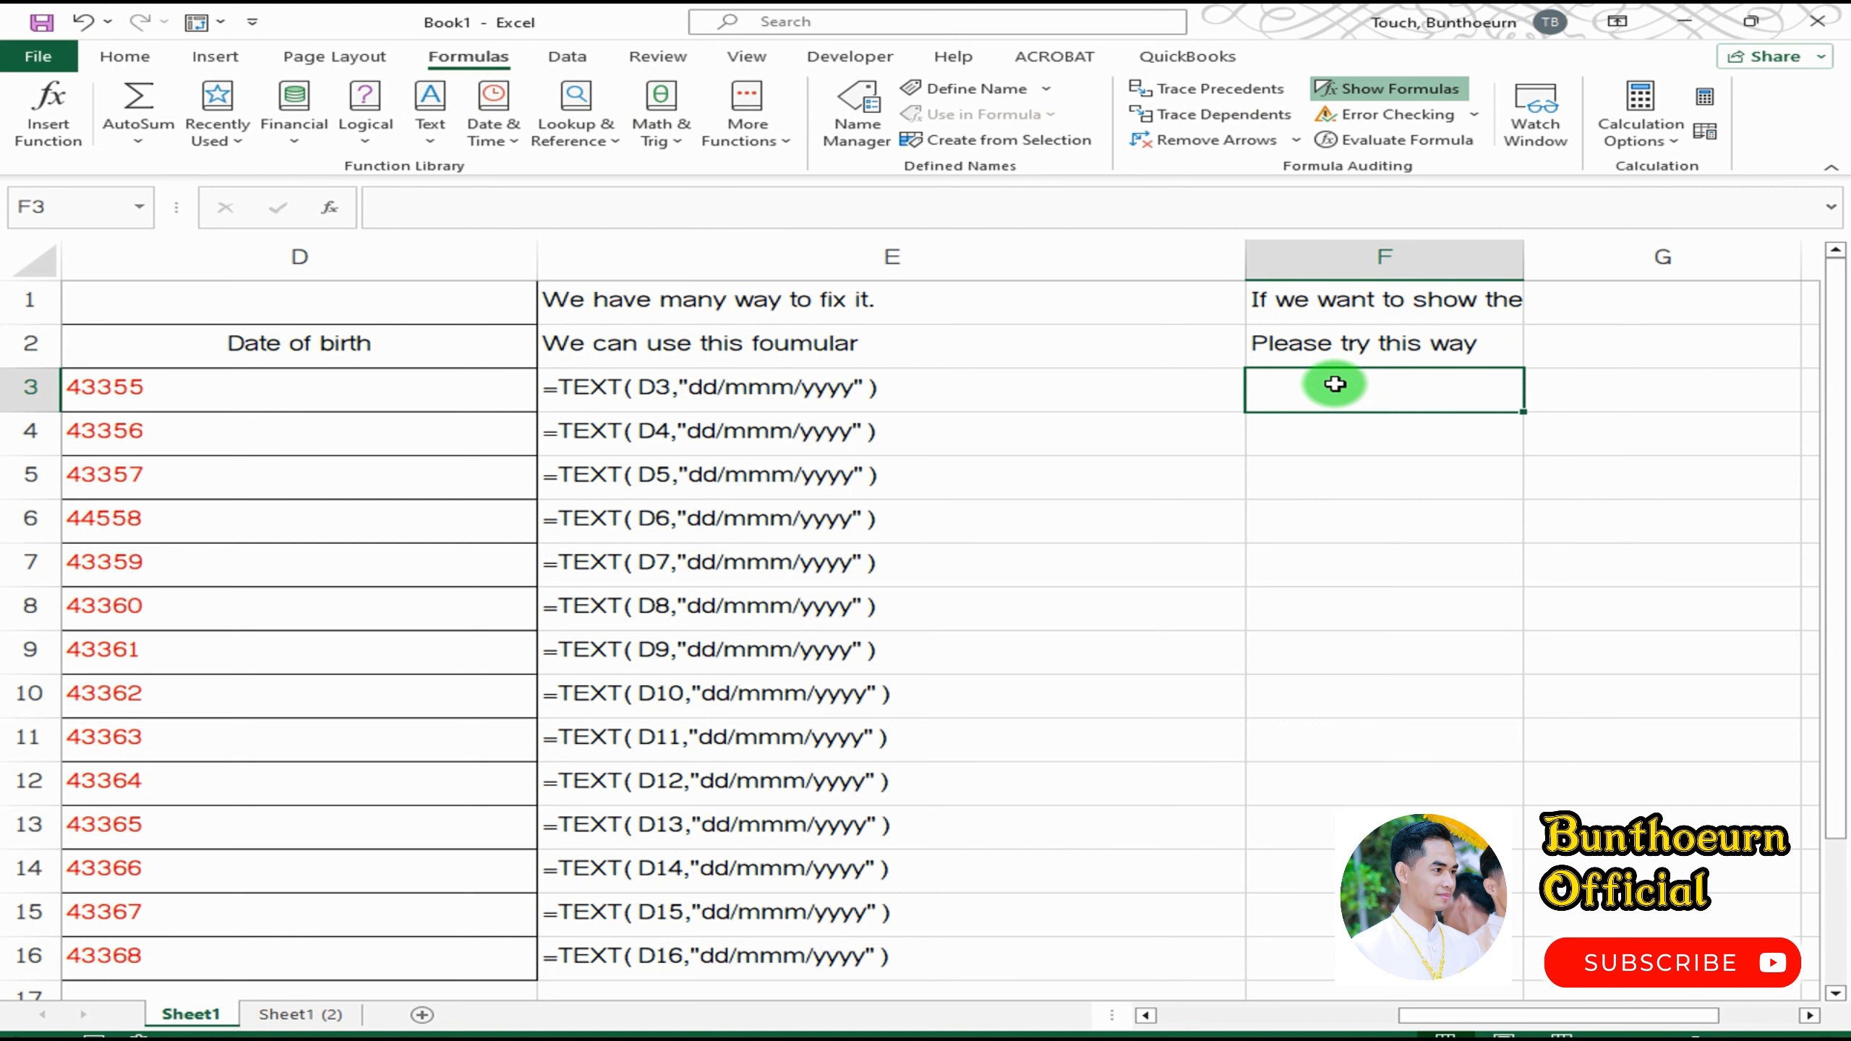
pyautogui.write('The formular show like this')
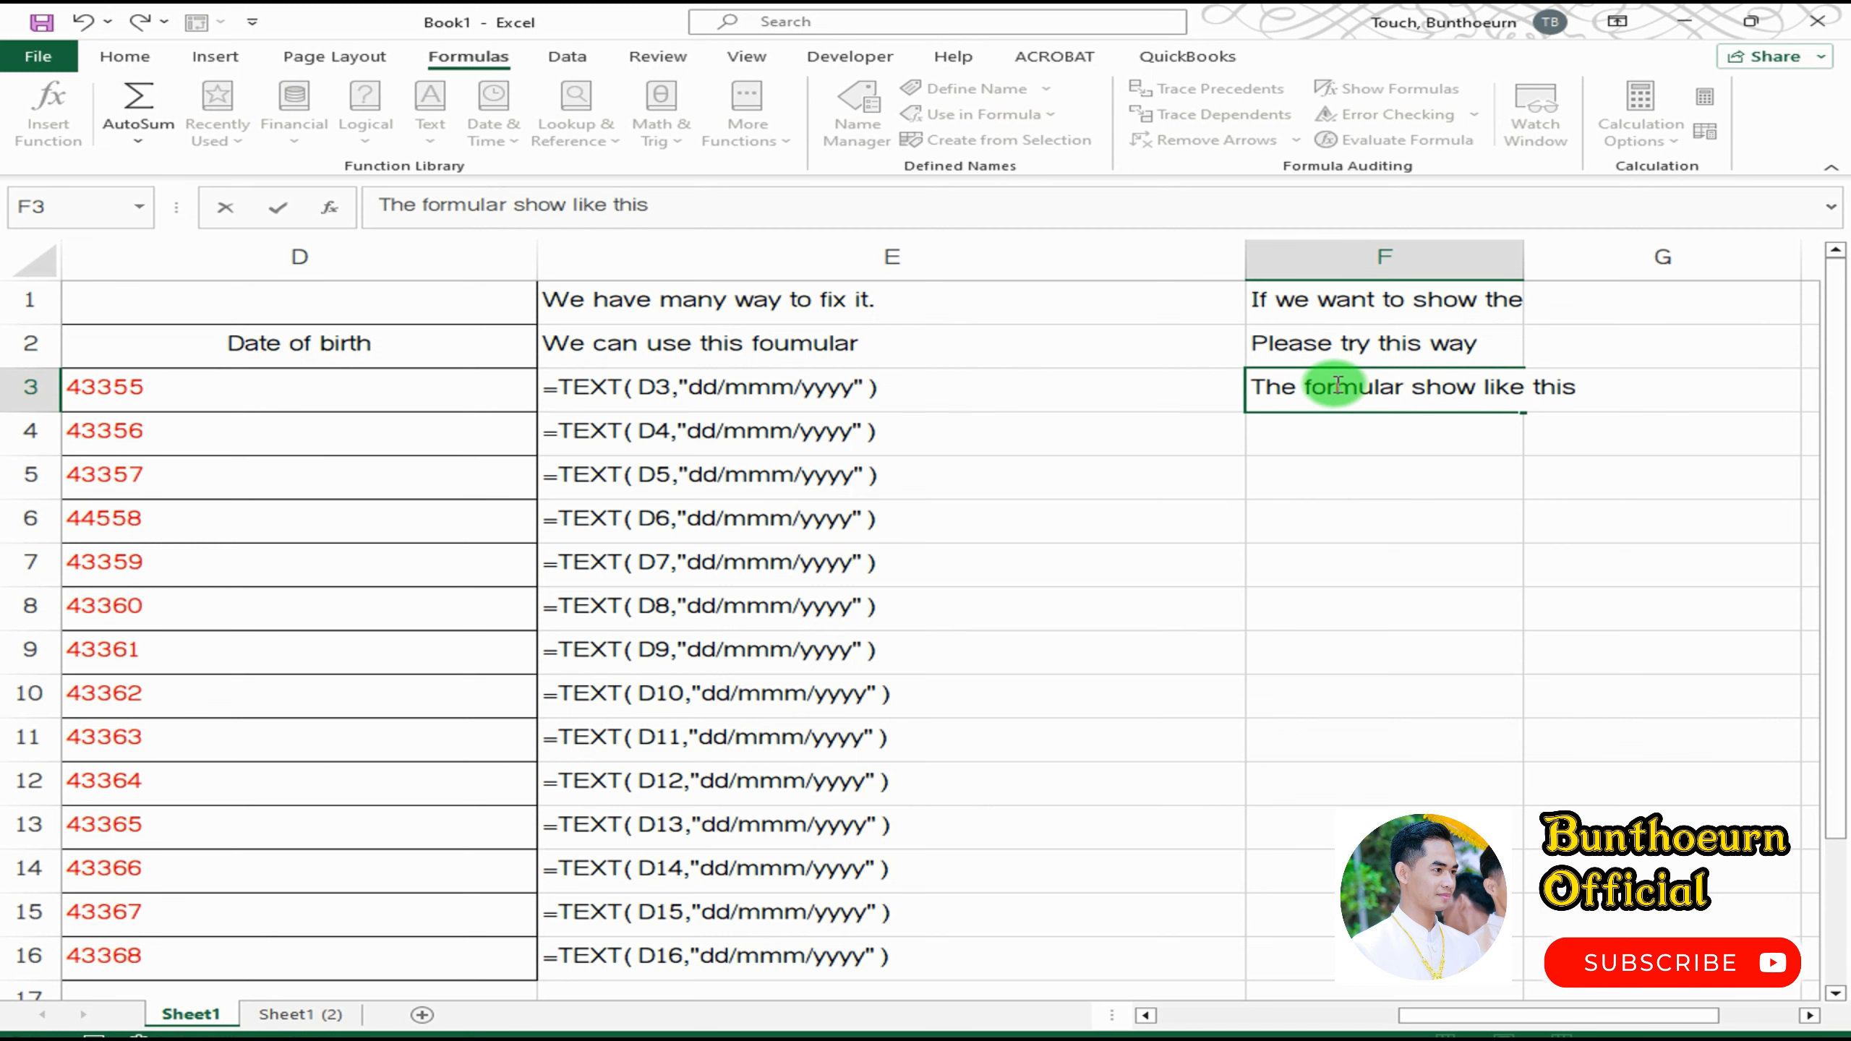
pyautogui.press('Return')
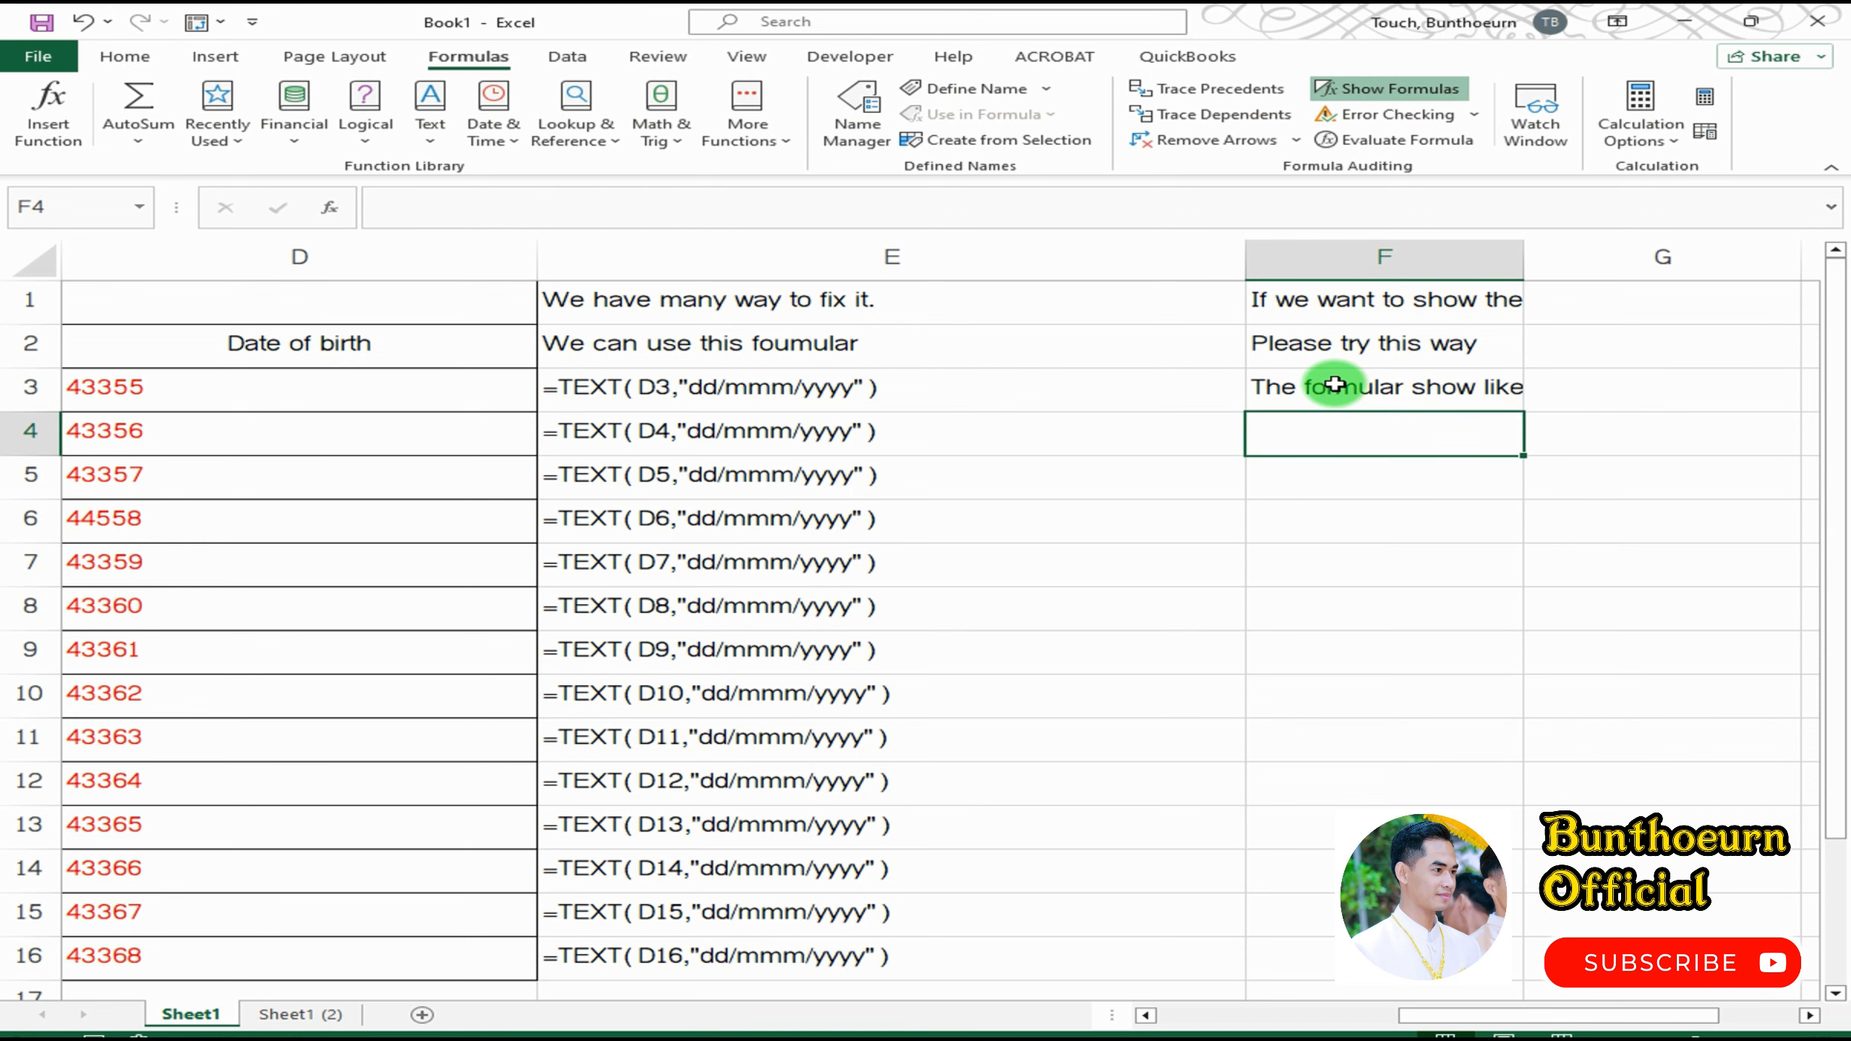
# - Examine the displayed TEXT formulas in column E down to row 16 and back to the header notes
pyautogui.click(1021, 470)
pyautogui.scroll(-3, 1017, 494)
pyautogui.click(847, 567)
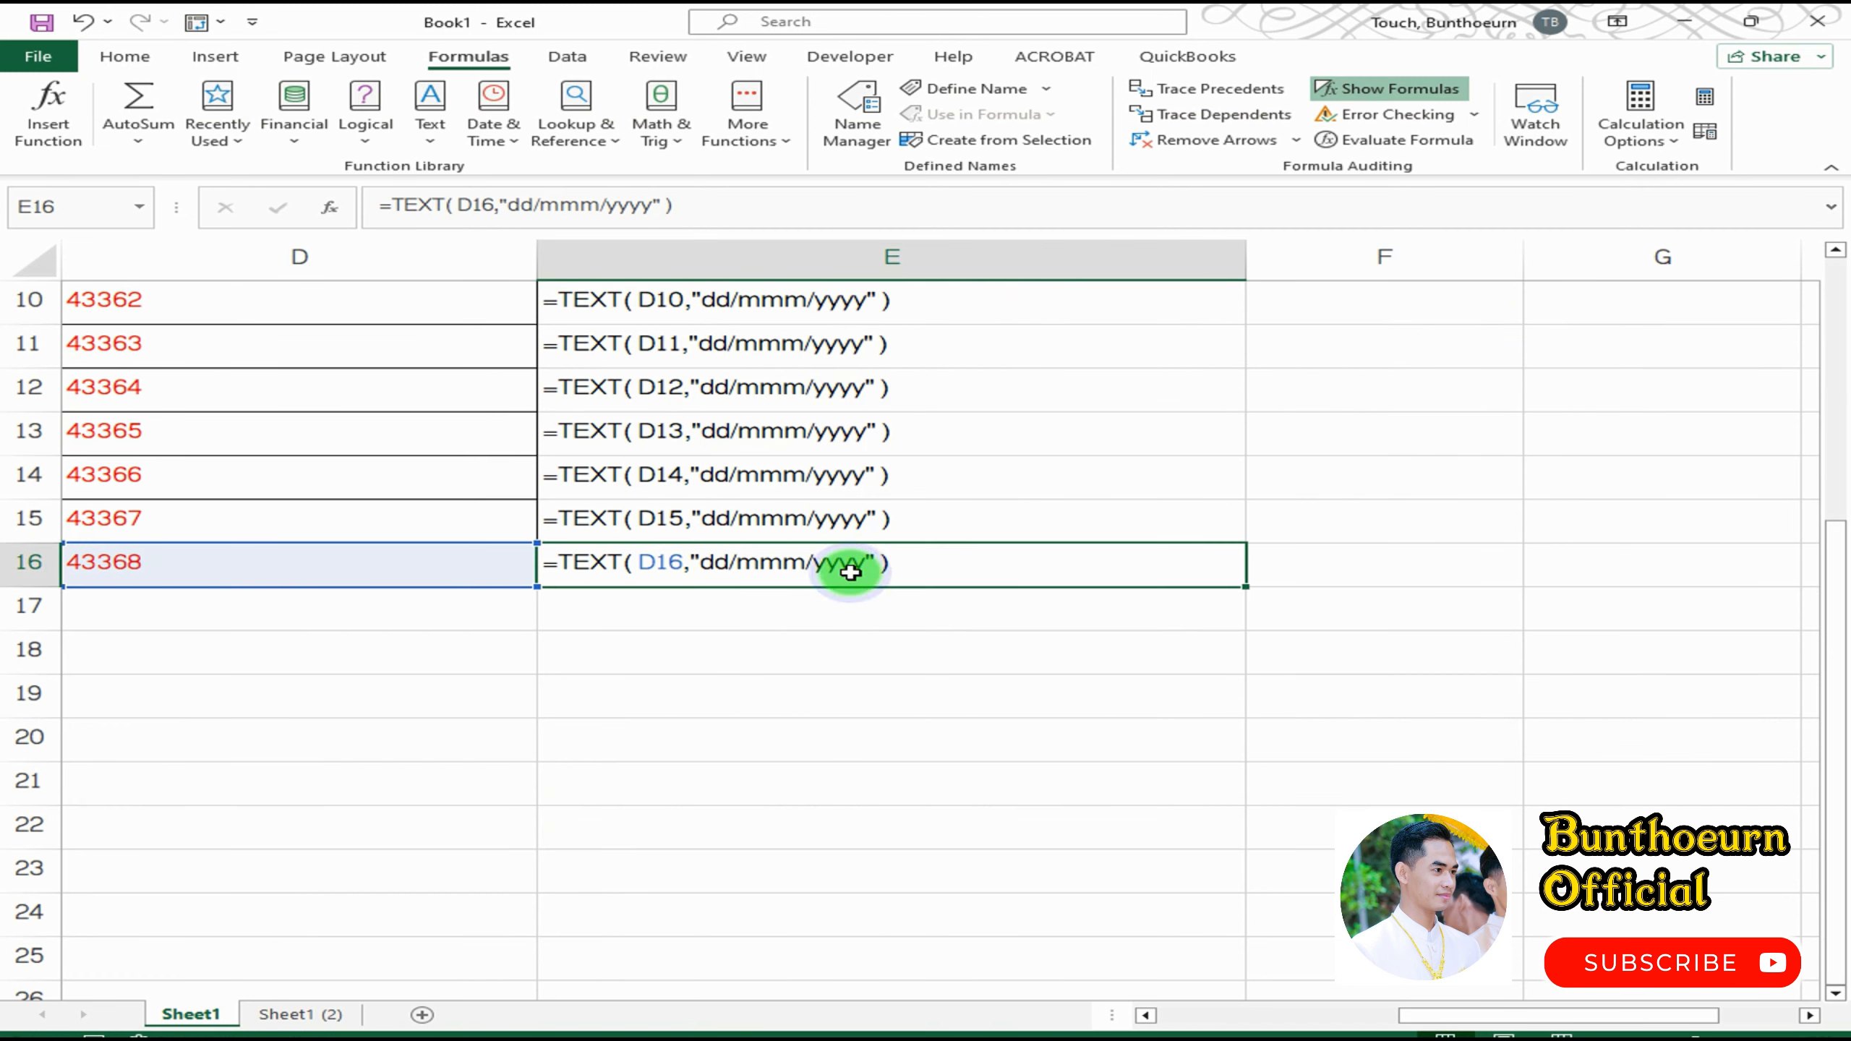
pyautogui.scroll(2, 847, 567)
pyautogui.click(847, 567)
pyautogui.click(845, 441)
pyautogui.scroll(3, 845, 441)
pyautogui.click(847, 434)
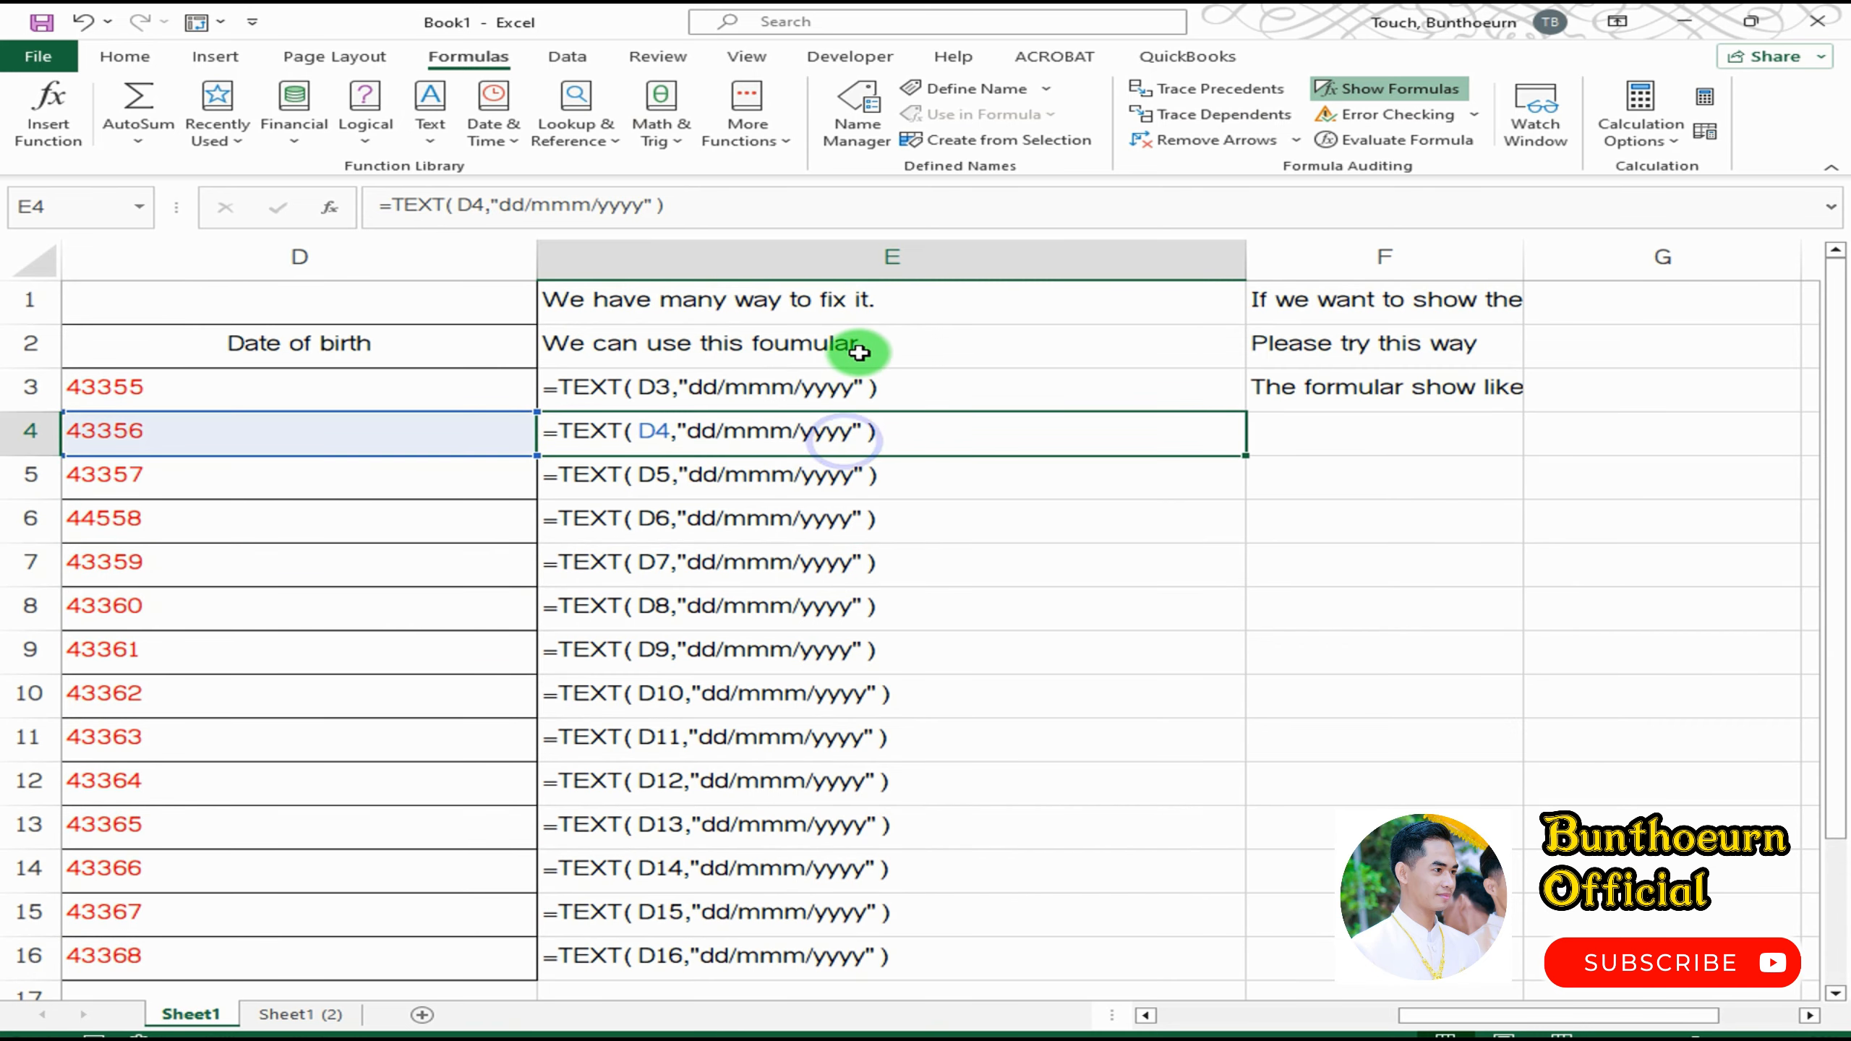
pyautogui.click(856, 347)
pyautogui.click(1057, 427)
pyautogui.click(1371, 427)
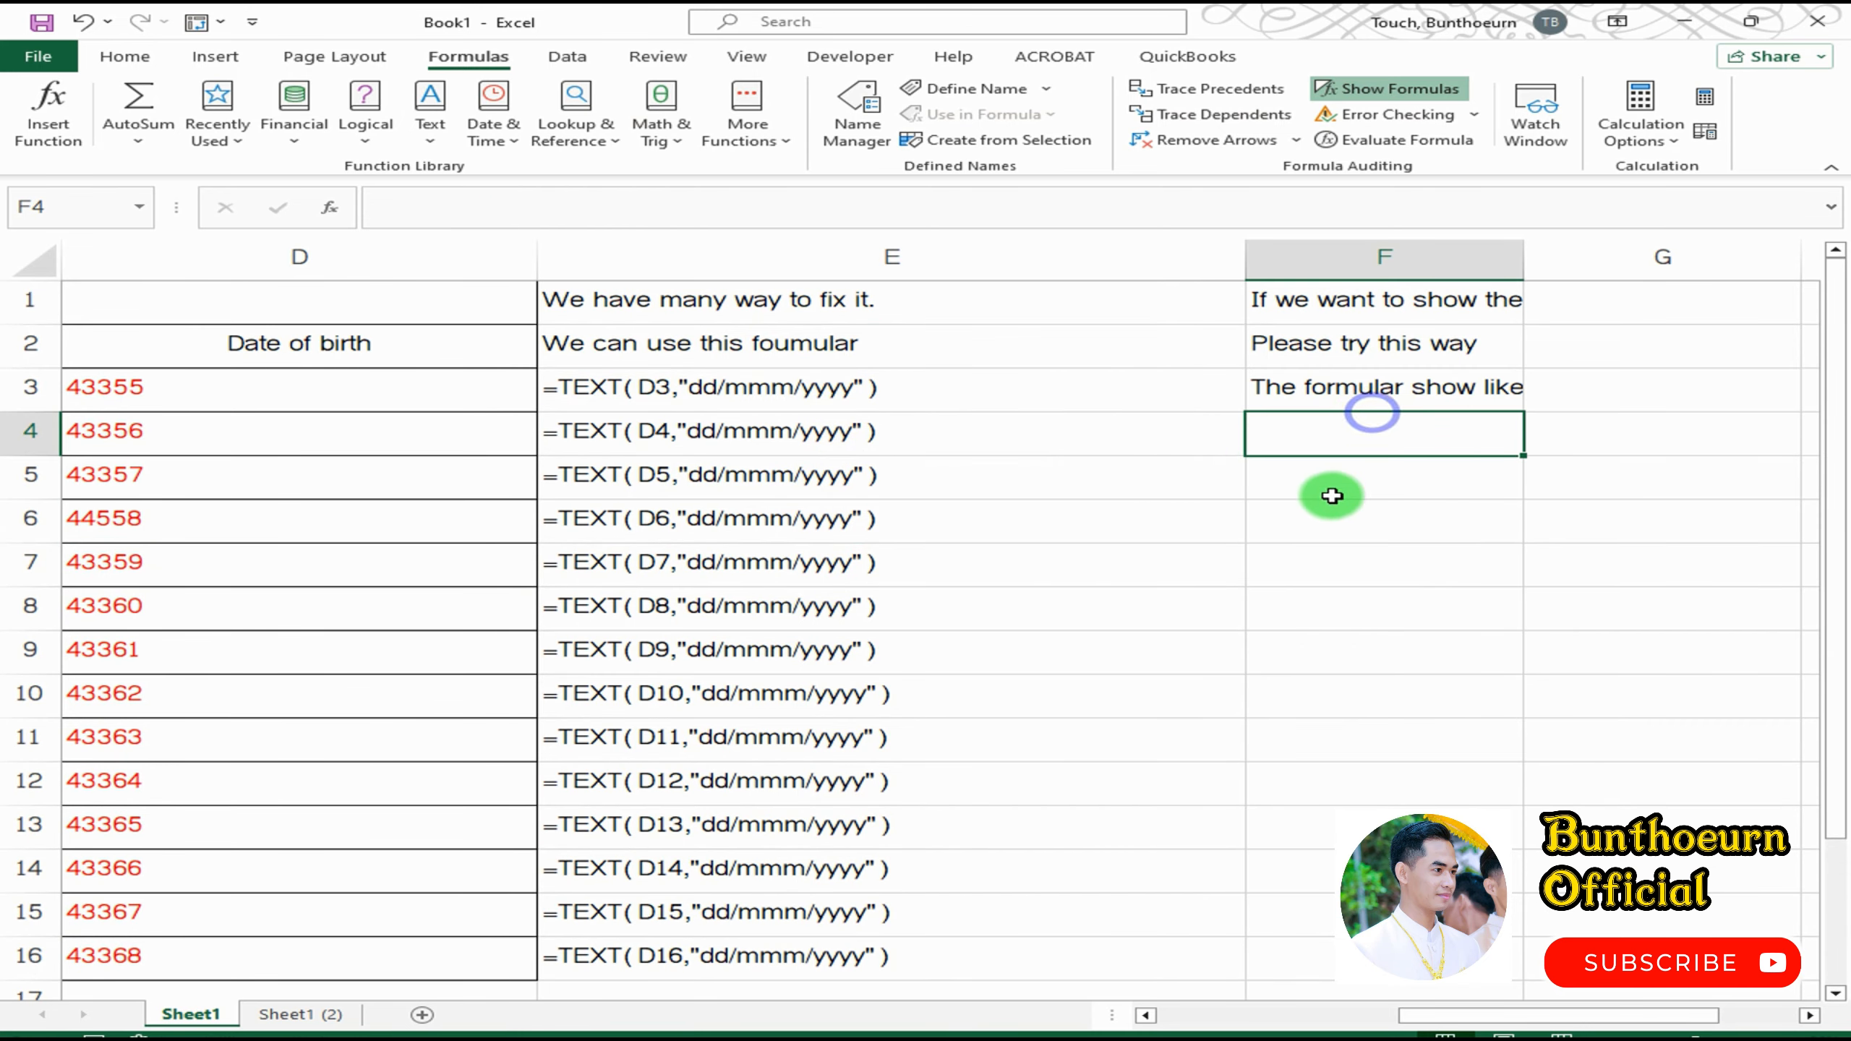
# - Turn off Show Formulas so the worksheet displays calculated results
pyautogui.click(1380, 91)
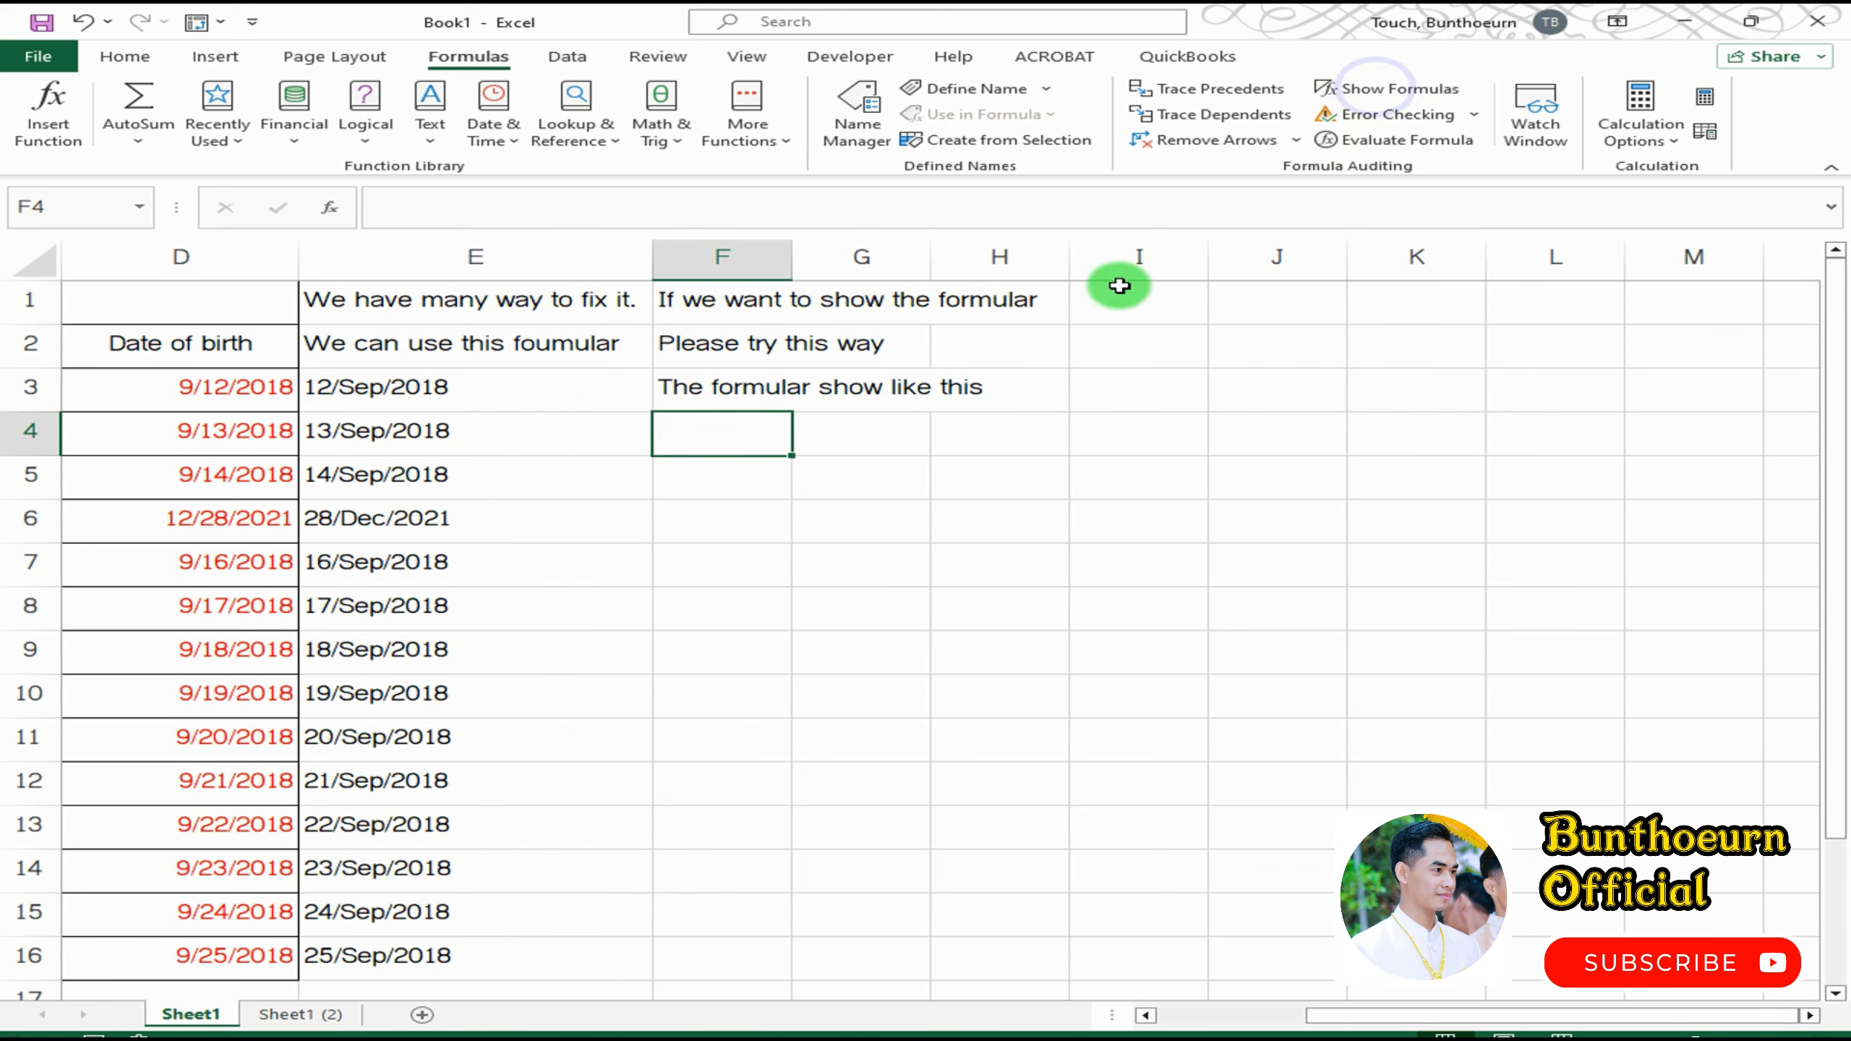
pyautogui.click(769, 520)
pyautogui.moveTo(867, 423); pyautogui.dragTo(18, 426)
pyautogui.click(805, 517)
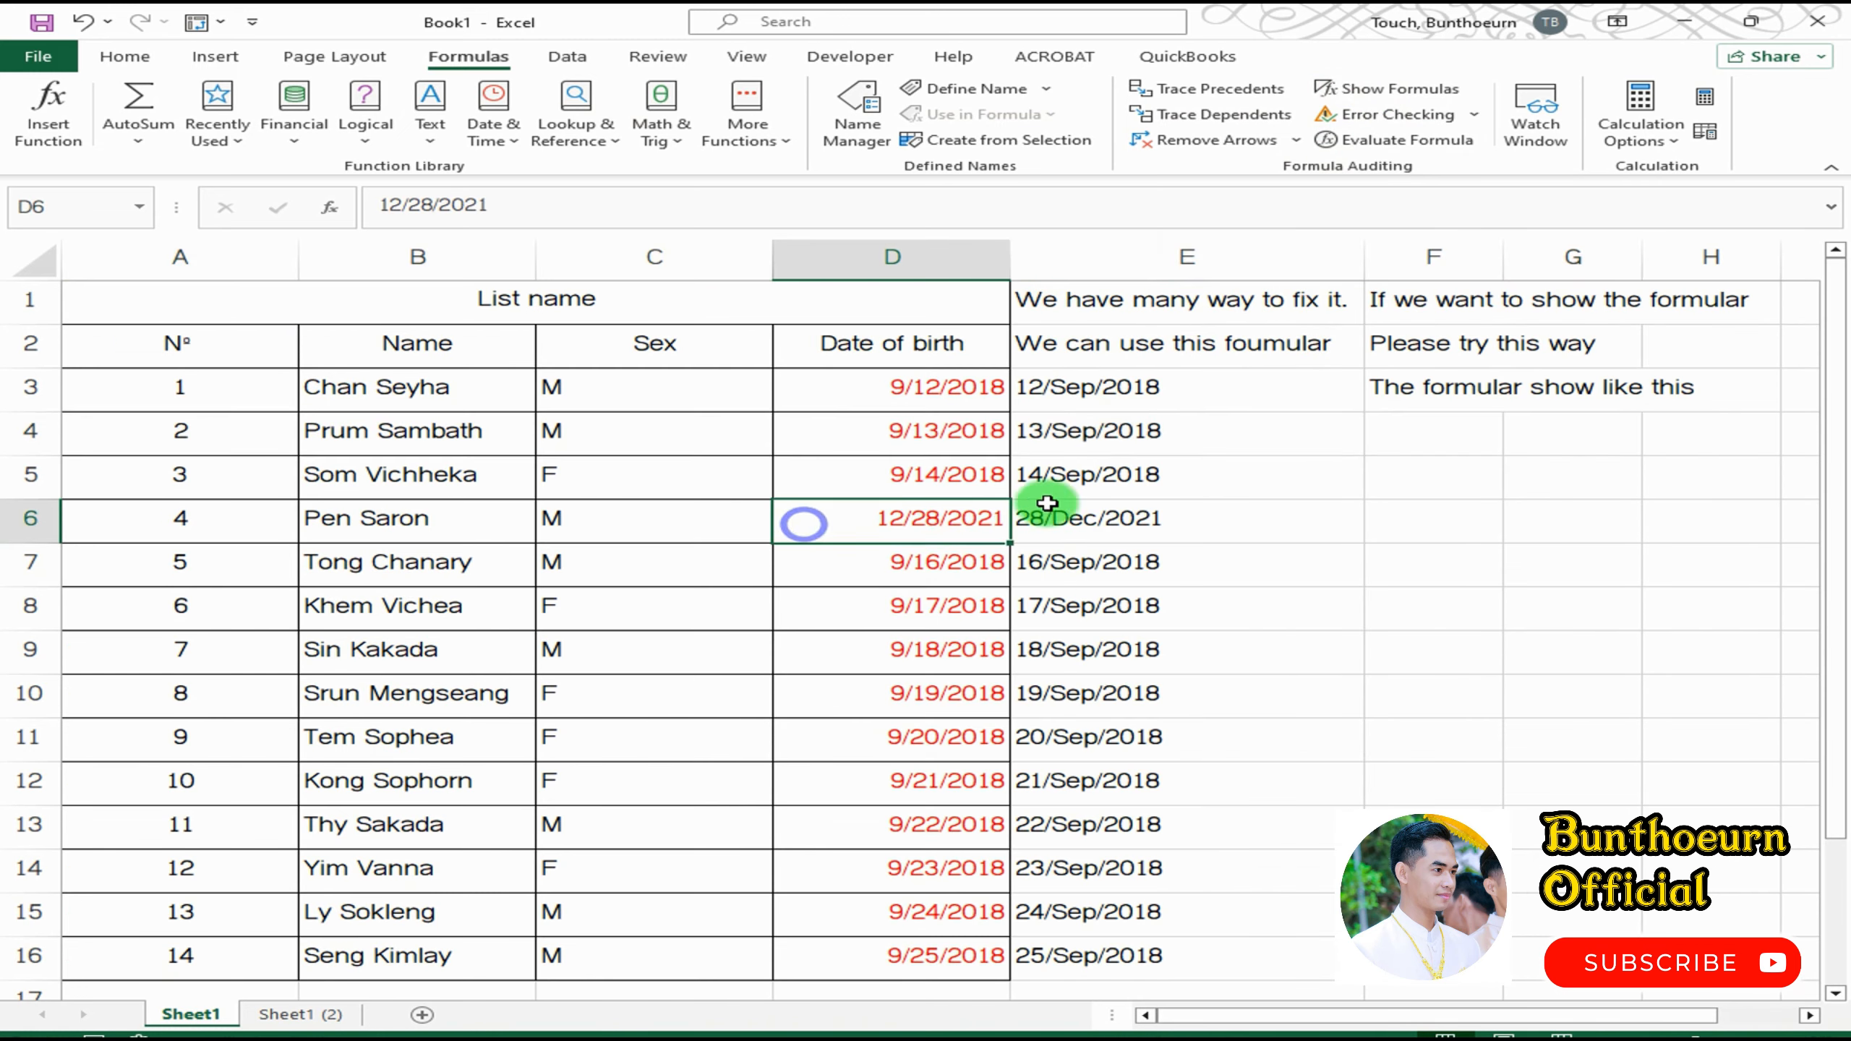
# - Set the font color of the converted dates in E3:E16 to the standard Light Blue
pyautogui.moveTo(1094, 386); pyautogui.dragTo(1057, 957)
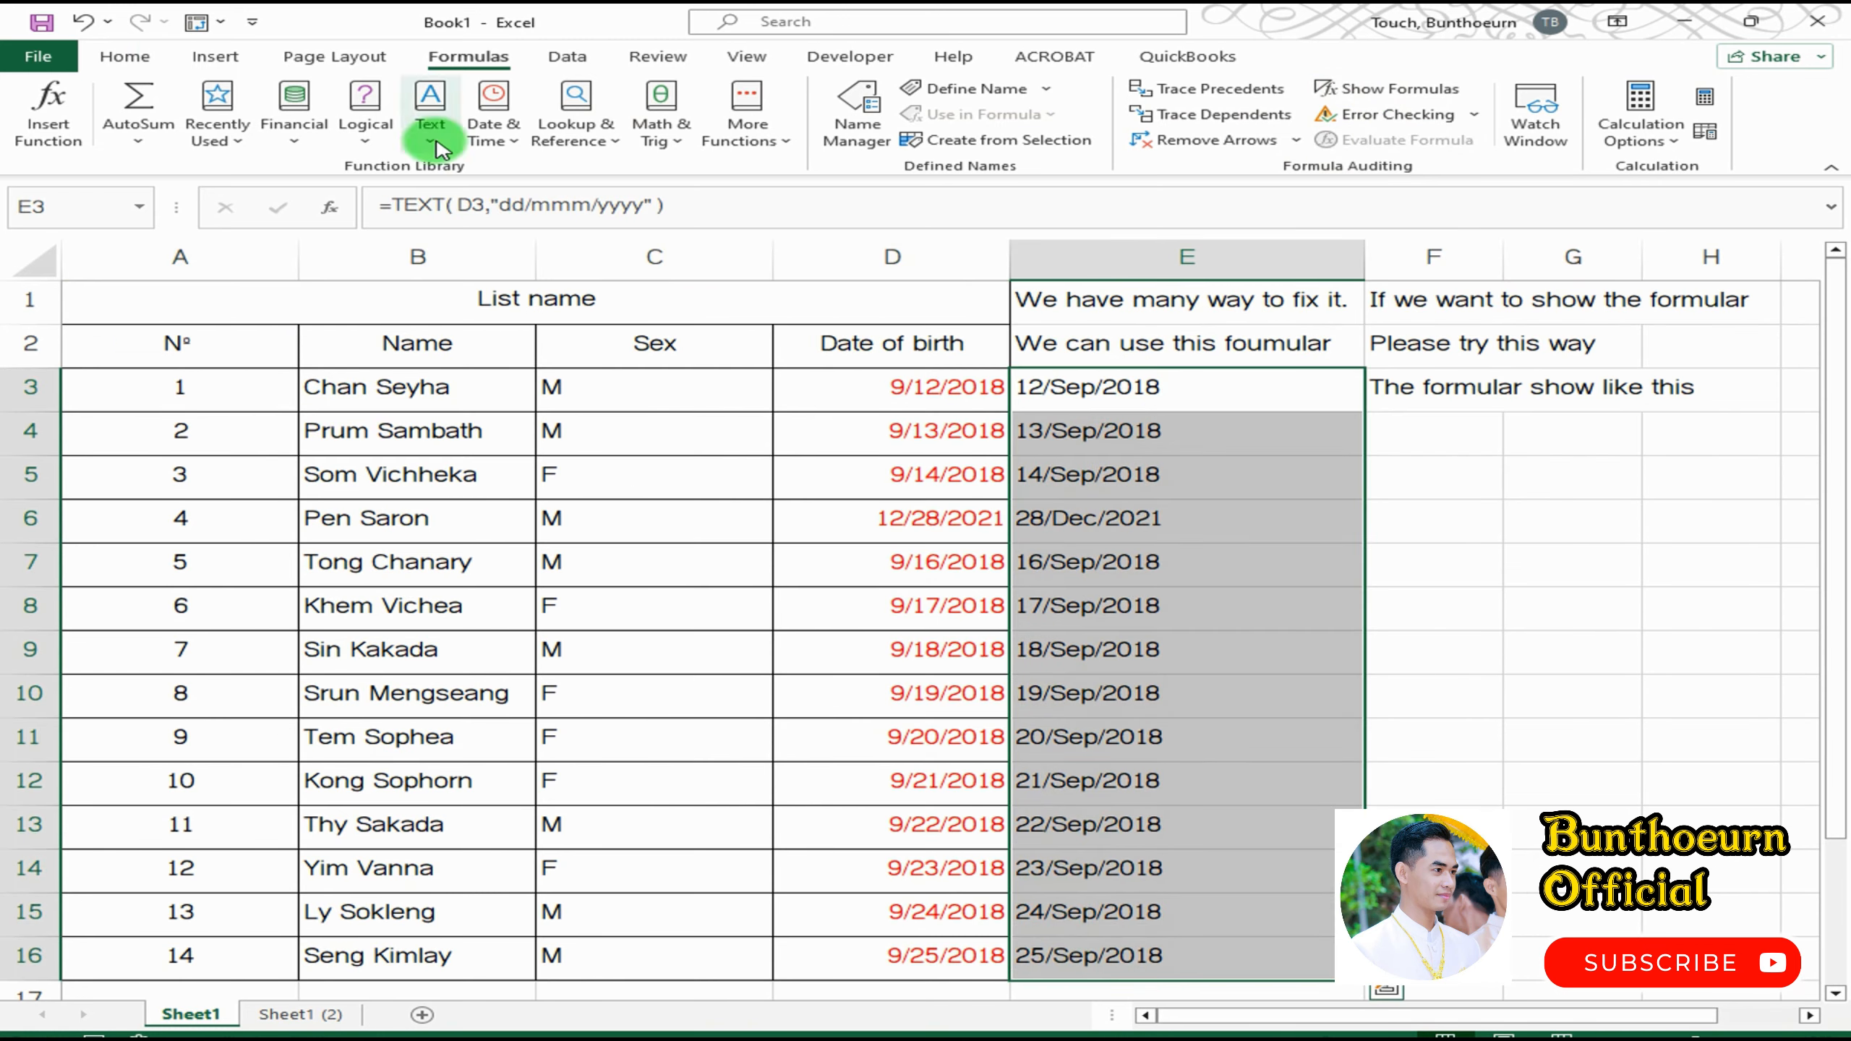
pyautogui.click(125, 56)
pyautogui.click(450, 131)
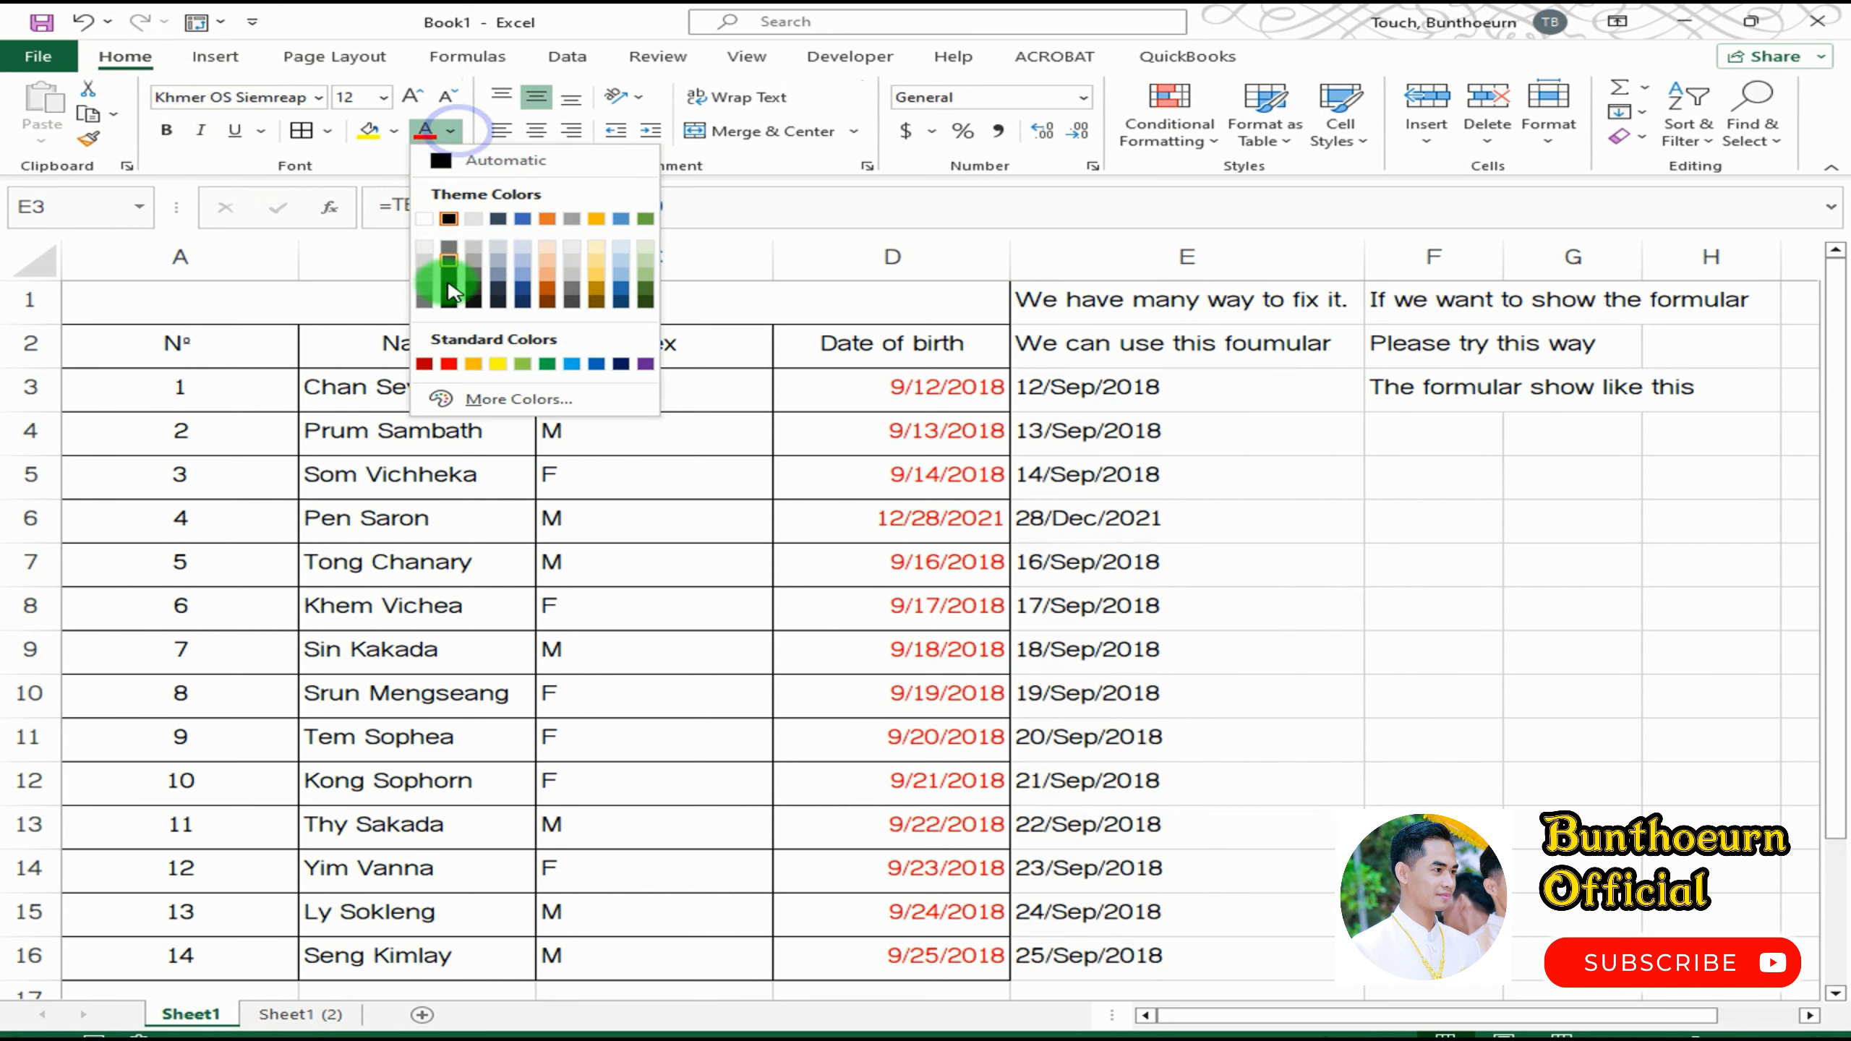
pyautogui.click(572, 364)
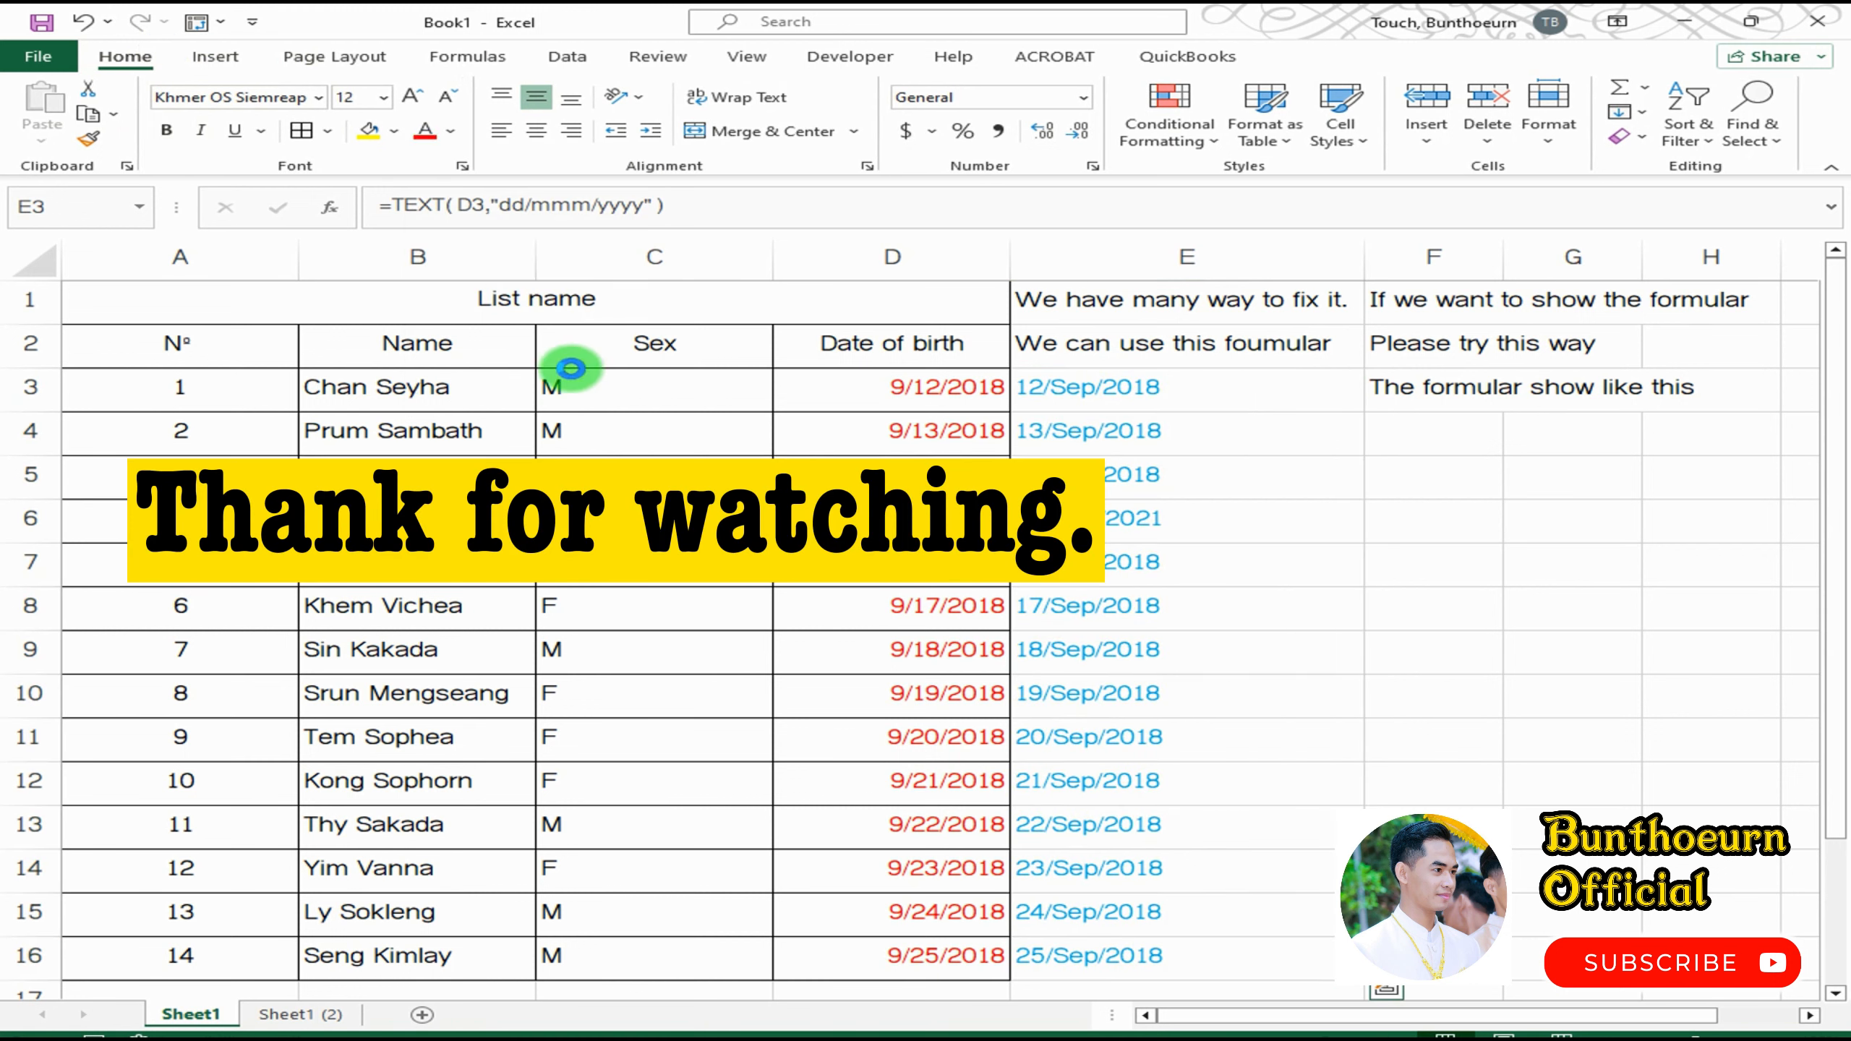